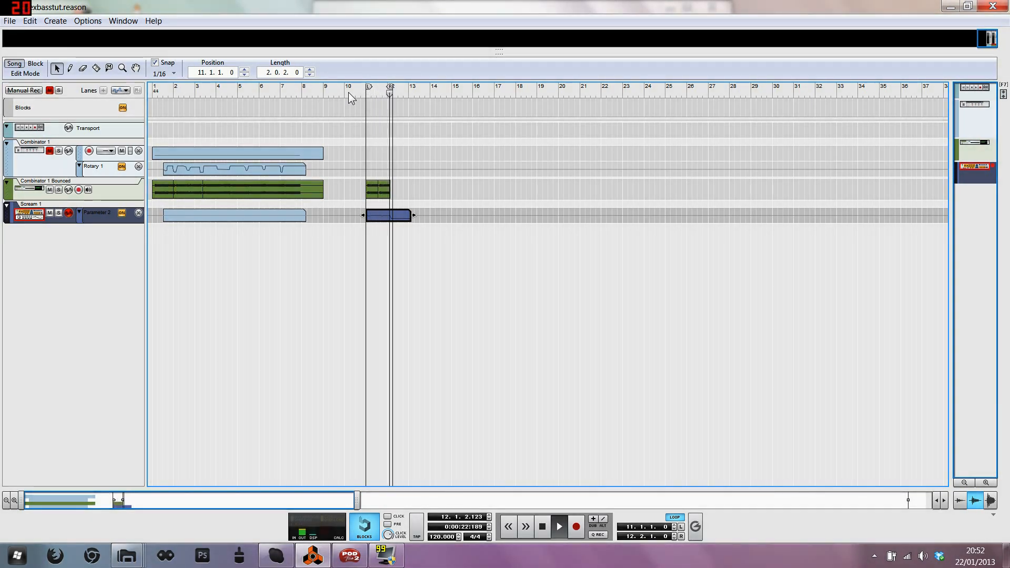
Step: Stop playback, return the song position to the start and display the rack
key("space")
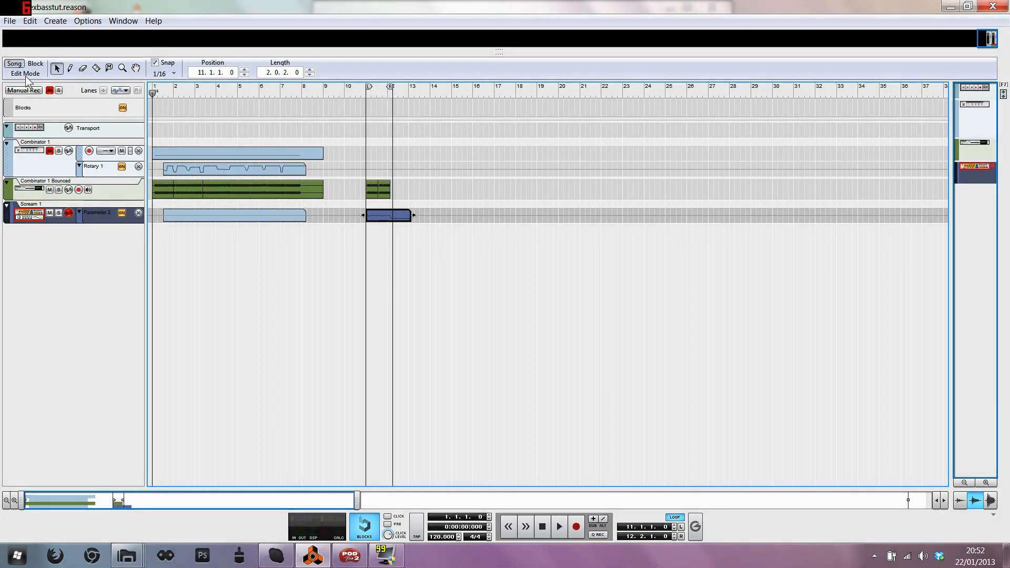
key("KP_0")
key("F5")
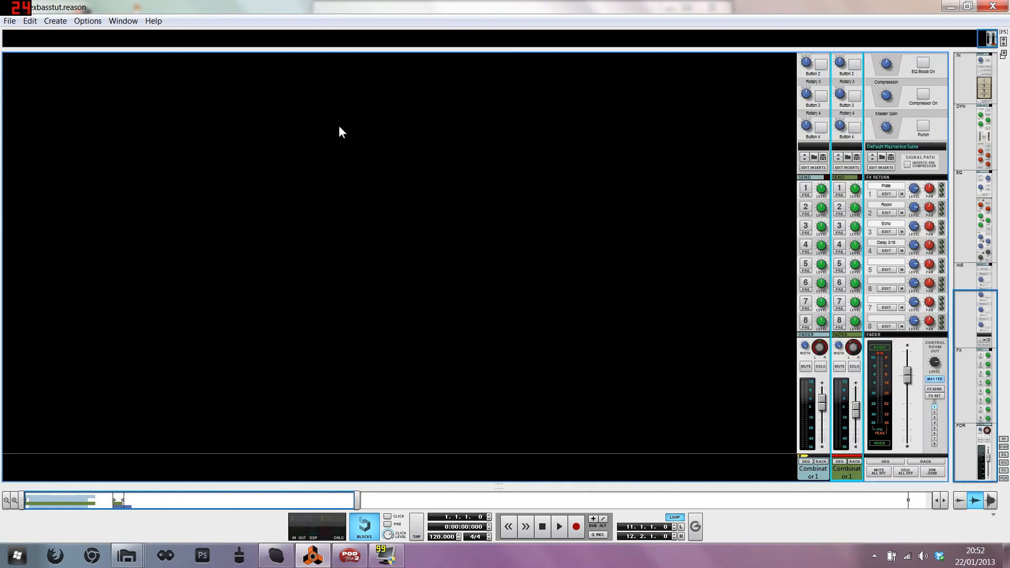
key("F4")
key("F4")
key("F6")
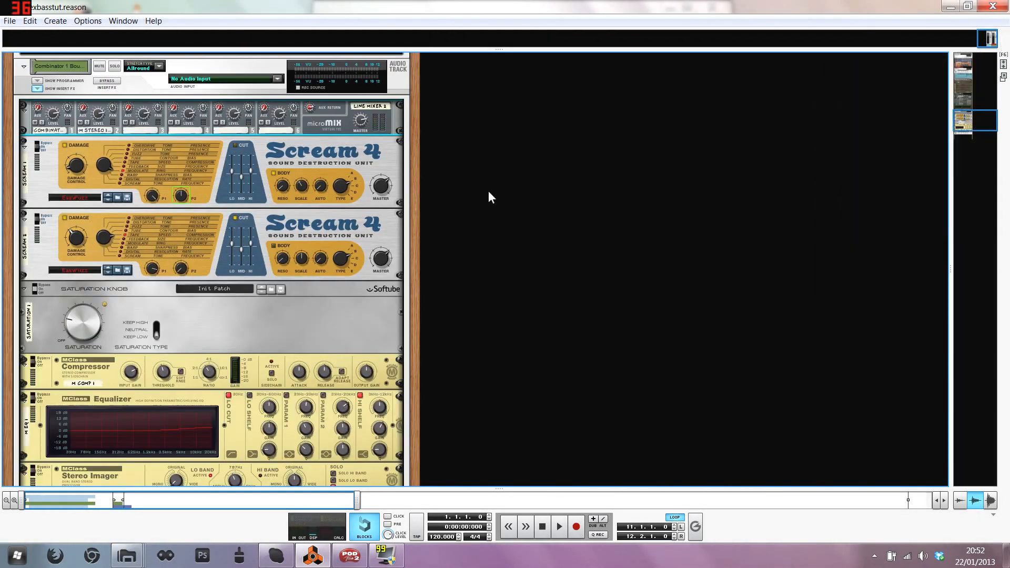
Step: Look through the rack devices, including Combinator 1 with its PX7 and Thor, and the Scream 4 effects chain of the bounced track
scroll(488, 190, "up", 10)
scroll(371, 169, "down", 3)
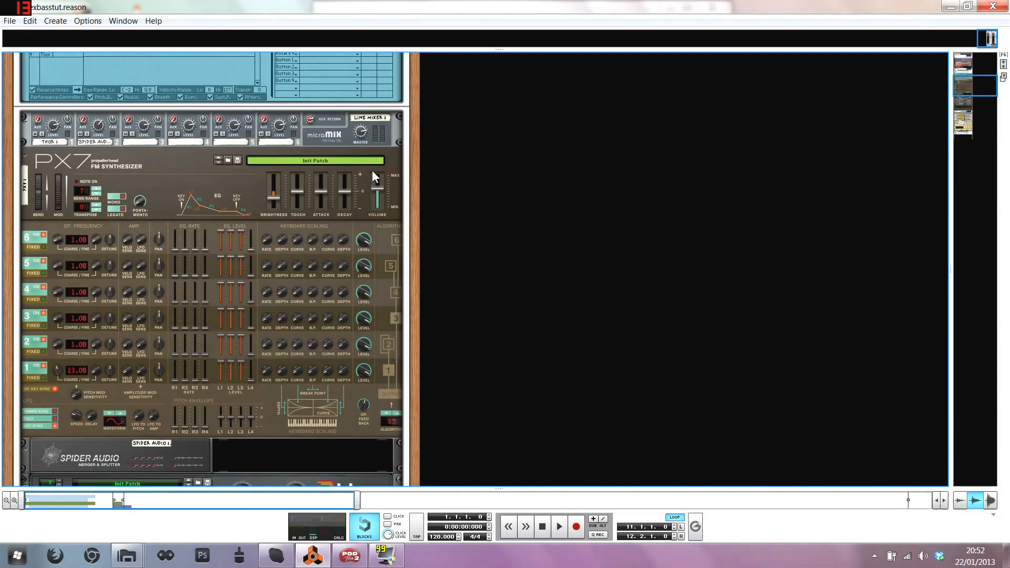
scroll(179, 173, "down", 5)
scroll(255, 147, "up", 8)
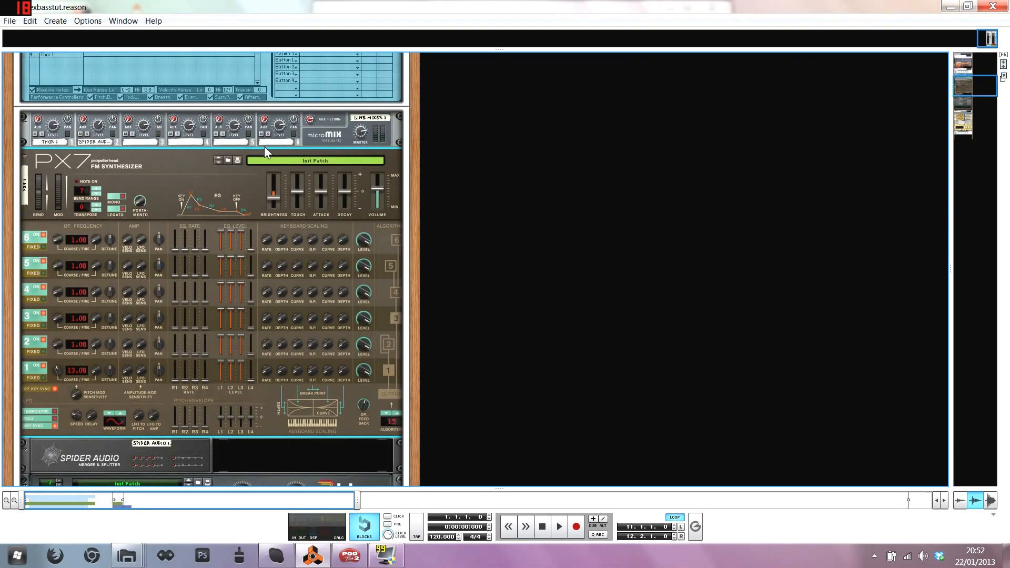
scroll(264, 146, "up", 8)
scroll(264, 146, "down", 9)
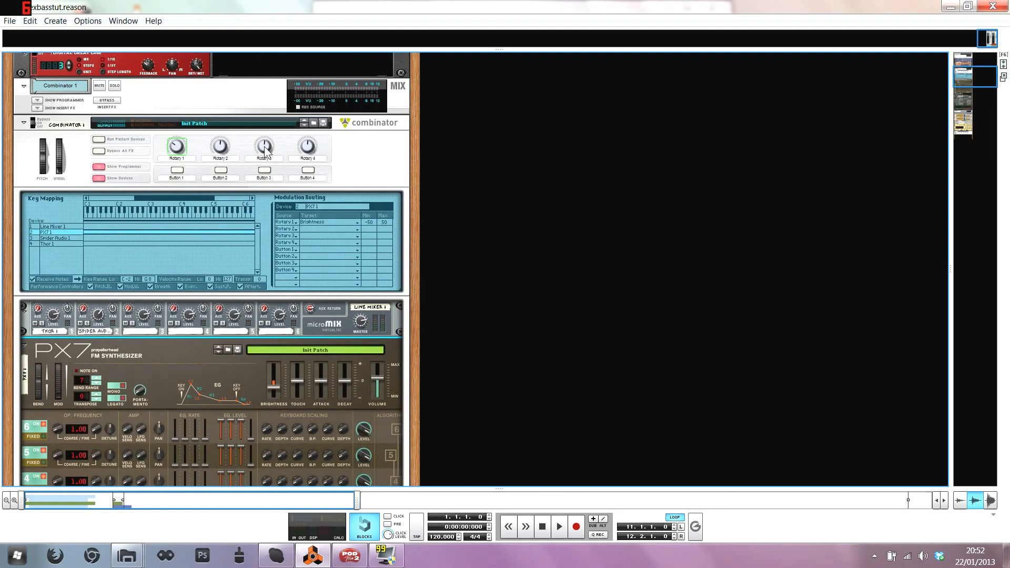
scroll(264, 146, "down", 10)
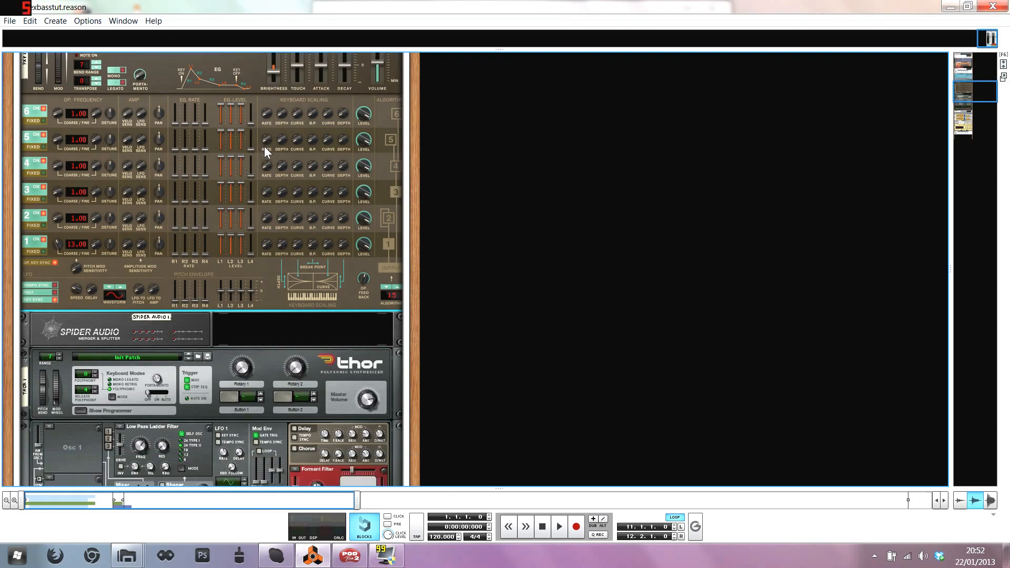
scroll(265, 146, "up", 9)
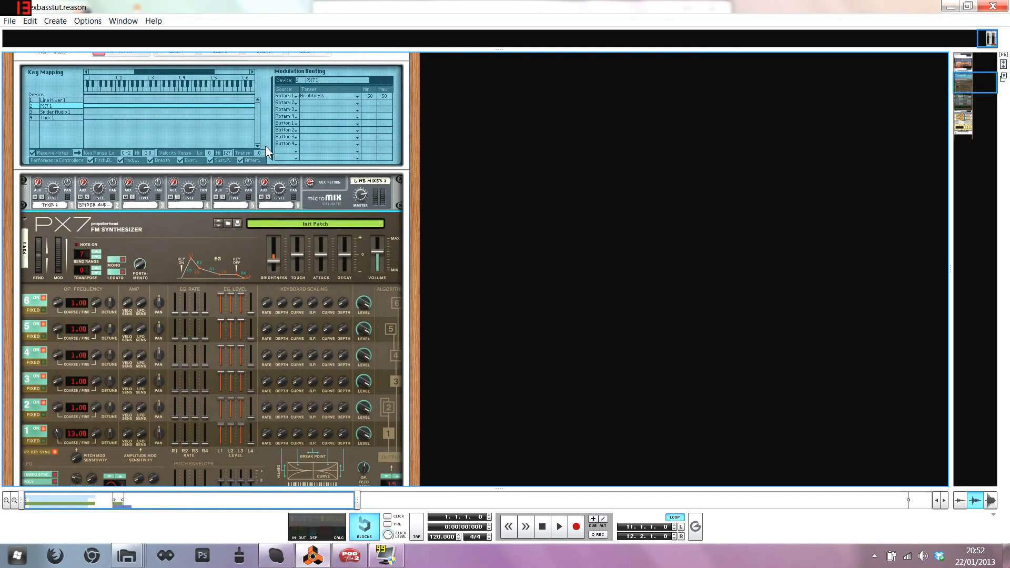
scroll(265, 146, "up", 10)
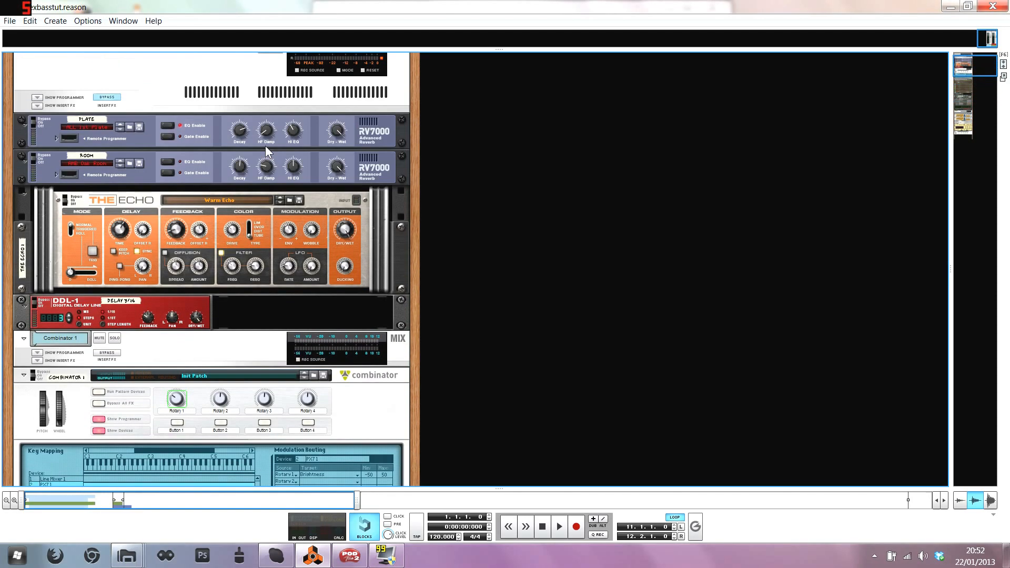
scroll(265, 146, "down", 6)
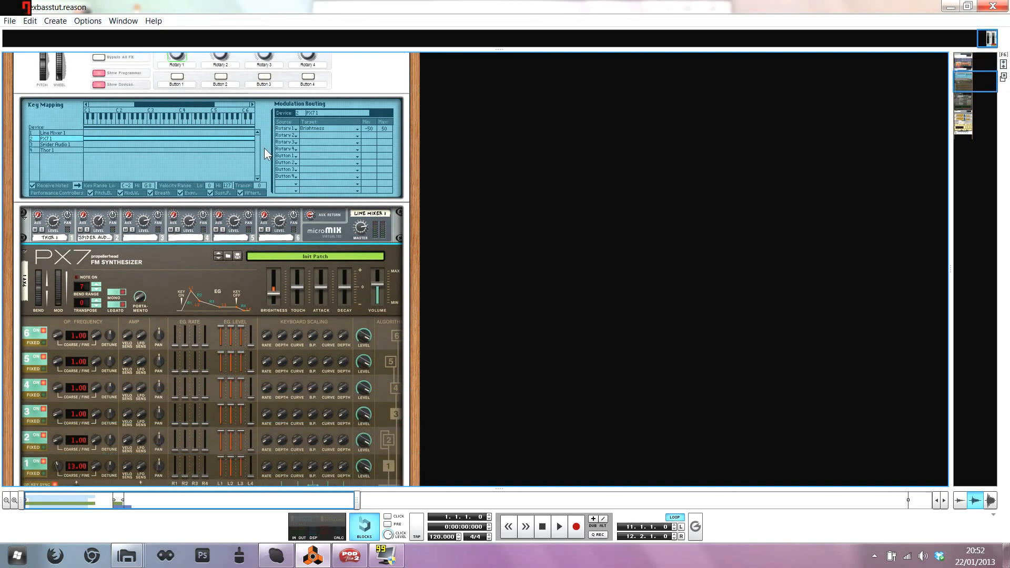
scroll(265, 150, "down", 6)
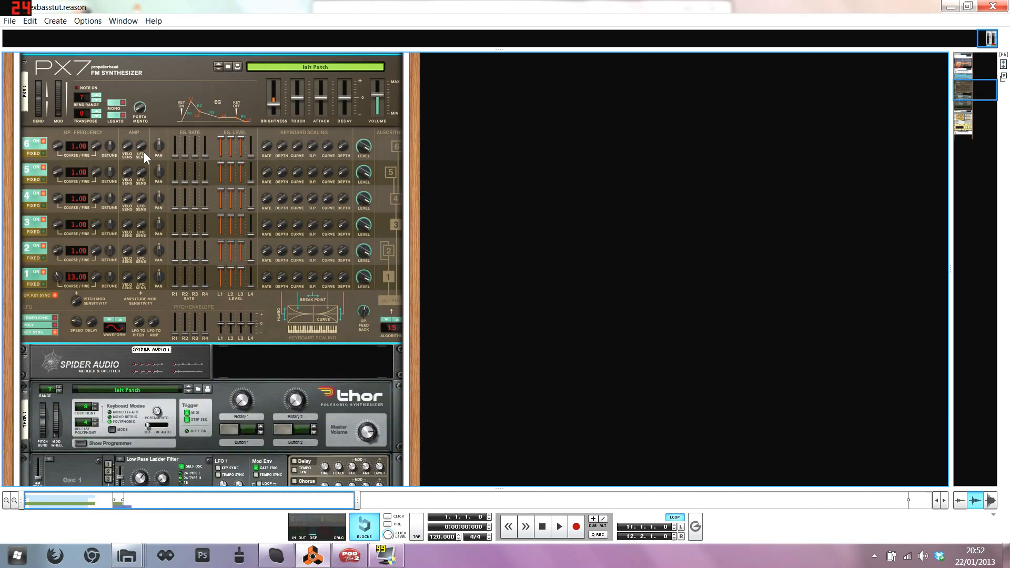
scroll(144, 152, "down", 8)
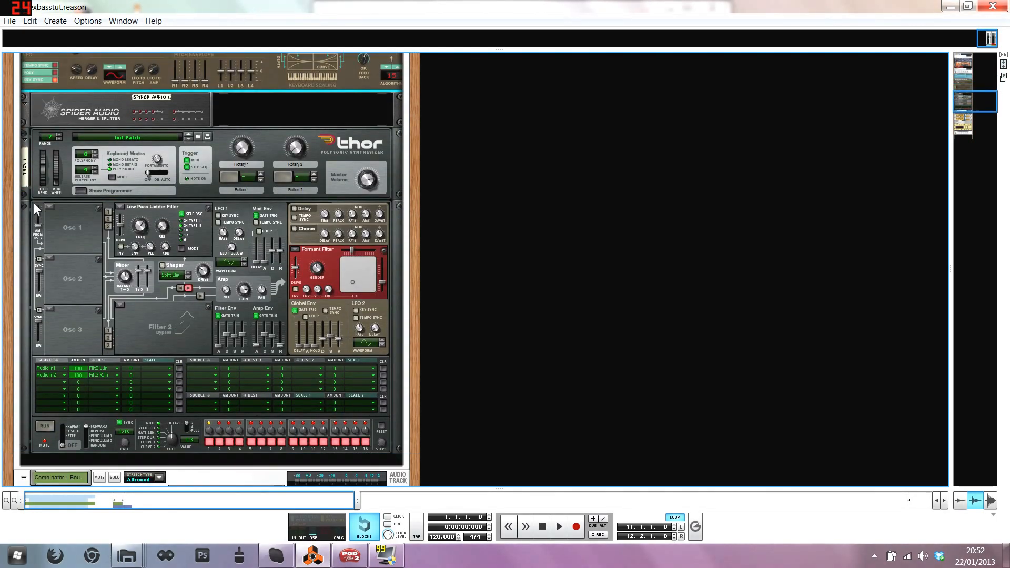
scroll(34, 203, "down", 8)
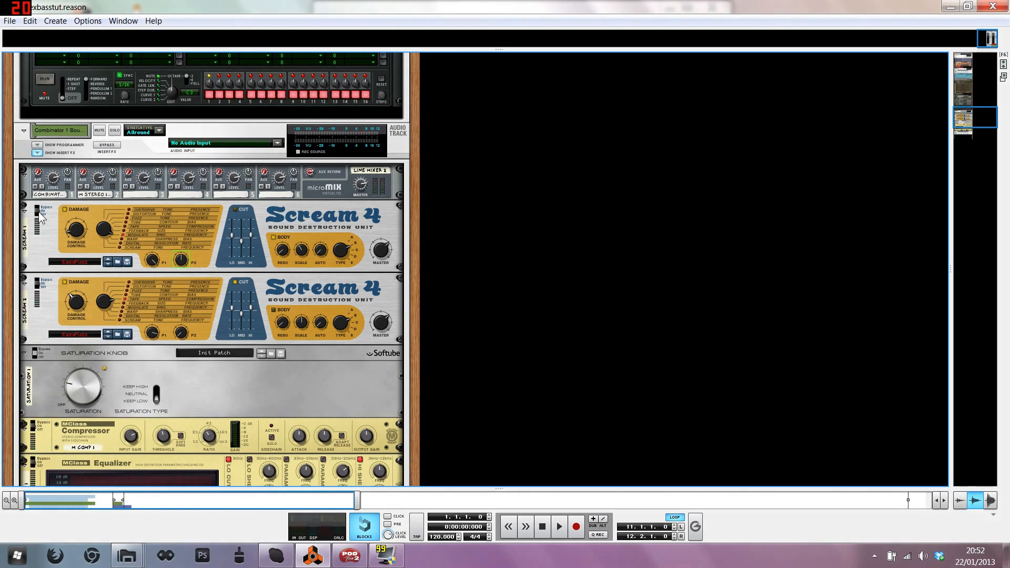
Step: Solo the Combinator 1 track in the sequencer and select its Rotary 1 automation clip
key("F7")
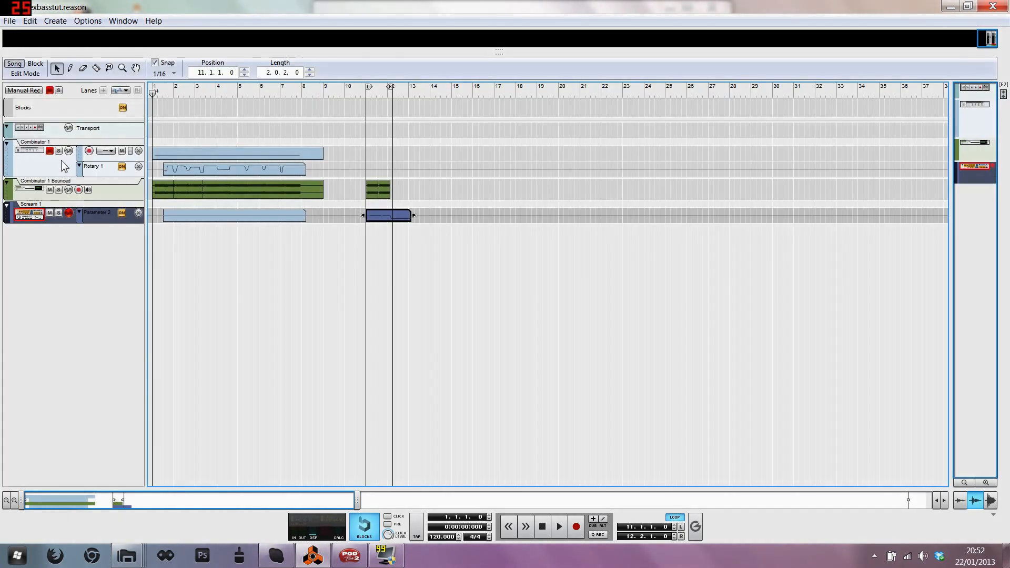
left_click_drag(171, 92, 79, 94)
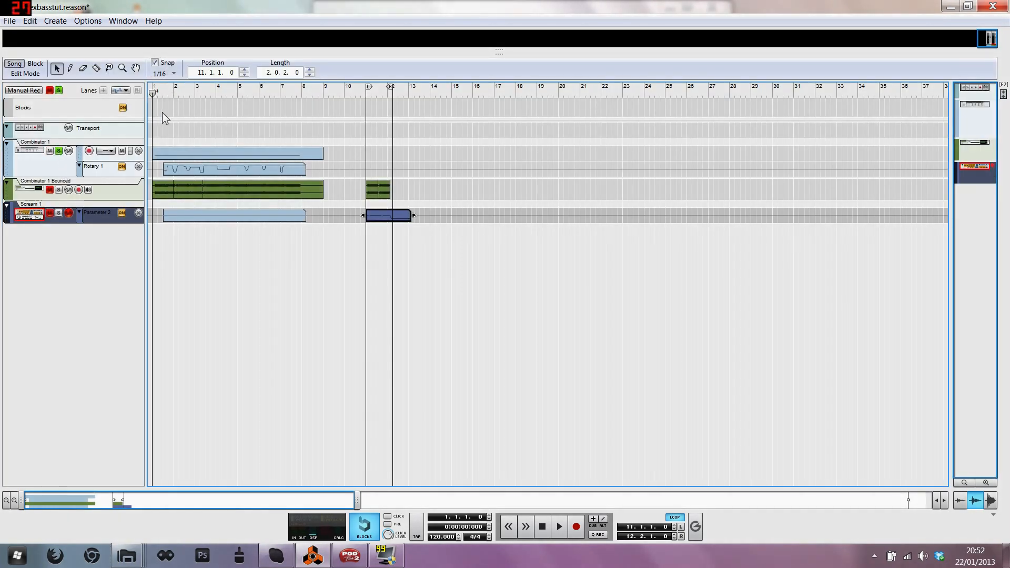
left_click(174, 168)
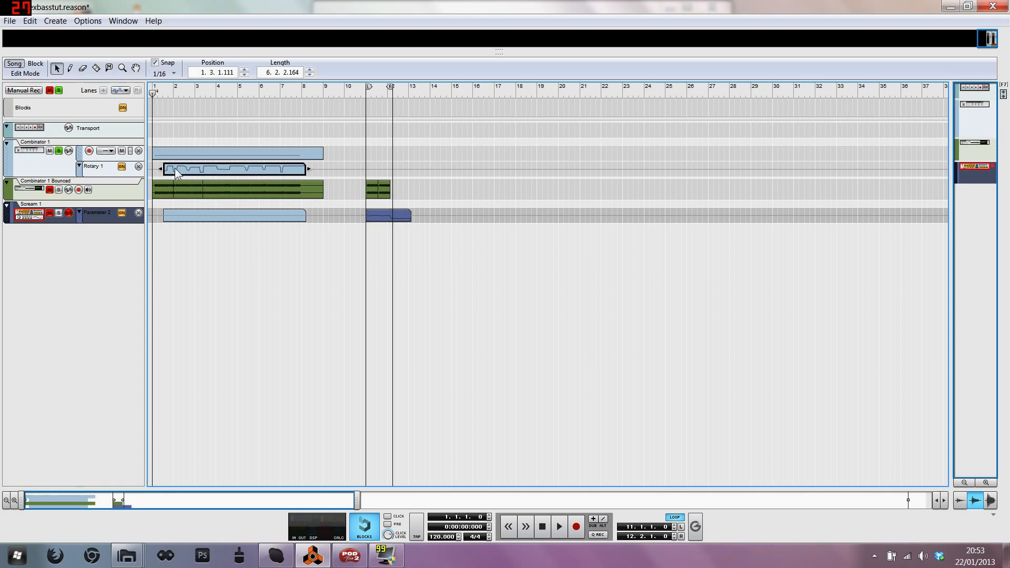
Step: Show the rack alongside the sequencer and set Thor's Formant Filter slot to Bypass
key("F6")
scroll(173, 169, "up", 15)
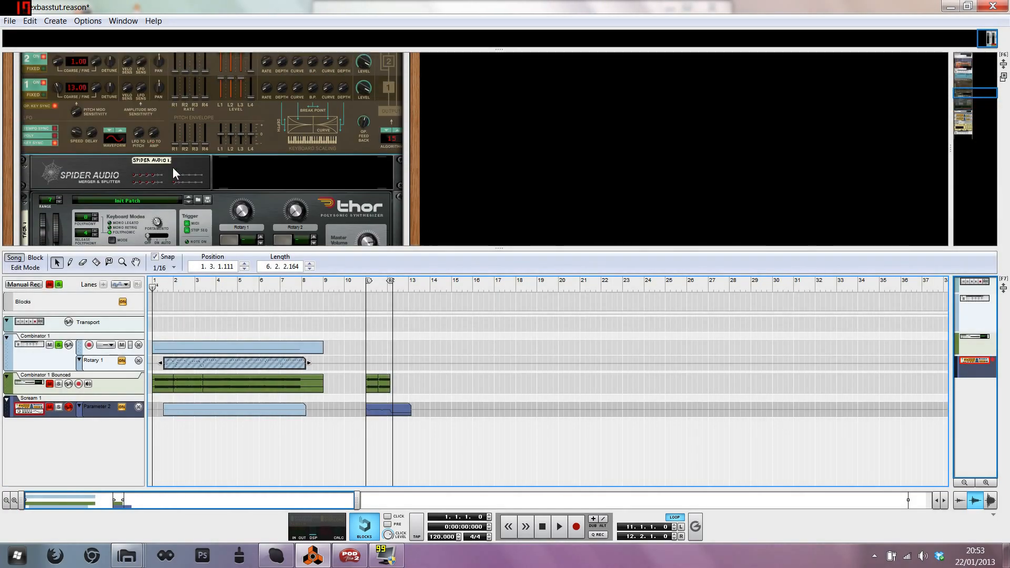
key("space")
scroll(181, 157, "down", 5)
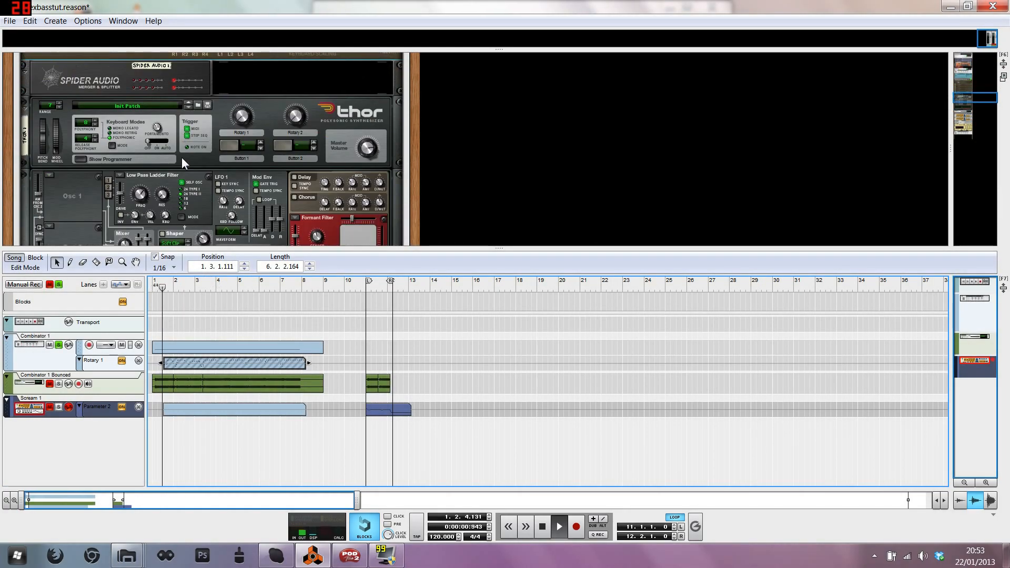
left_click(293, 92)
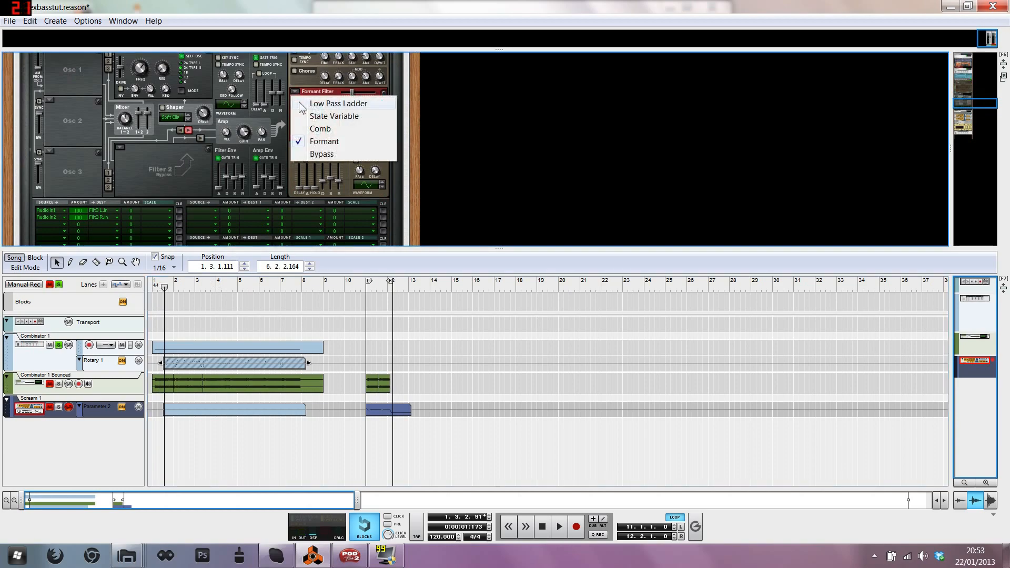
left_click(319, 153)
scroll(254, 153, "up", 5)
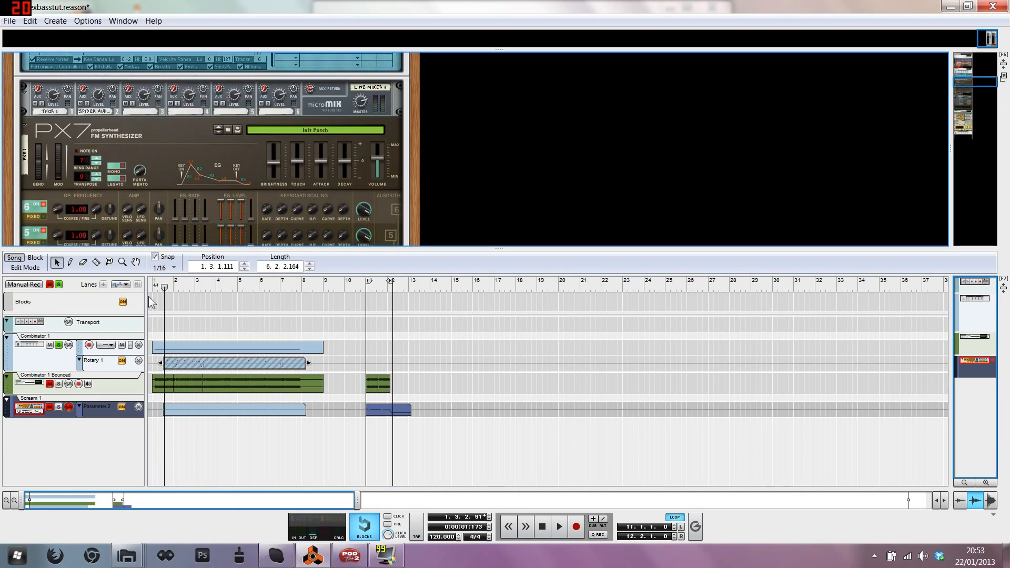
Step: Play back a short part of the soloed Combinator 1 track and stop it
scroll(168, 182, "down", 3)
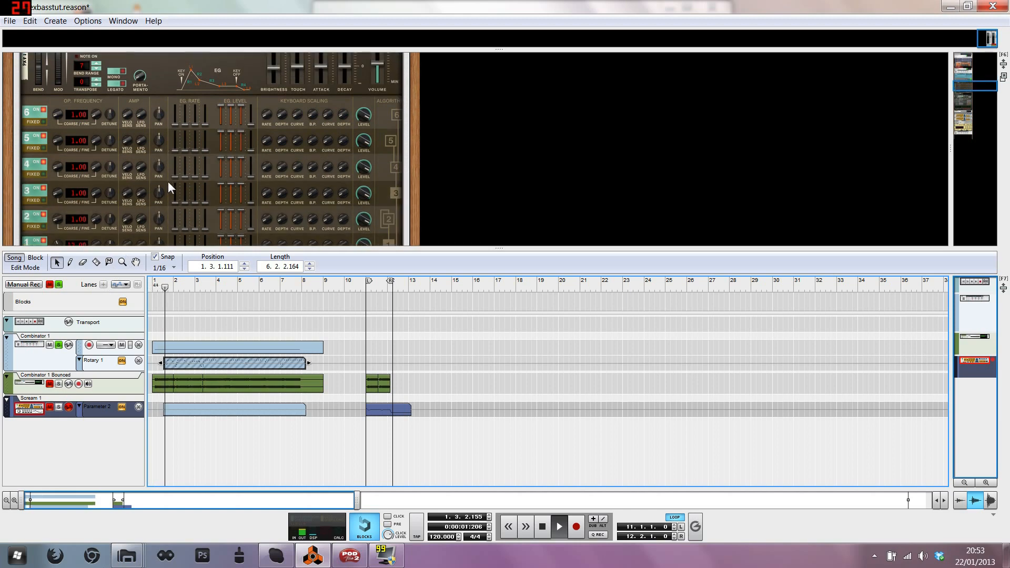
key("space")
scroll(167, 180, "down", 3)
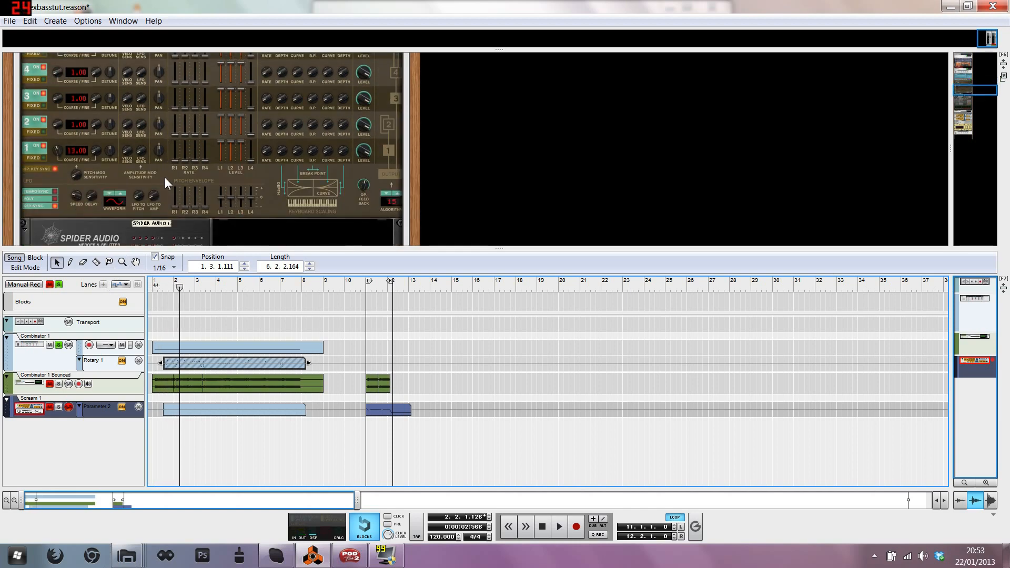
Step: Show the rack at full size without the sequencer and examine the PX7's operator frequency settings
key("F6")
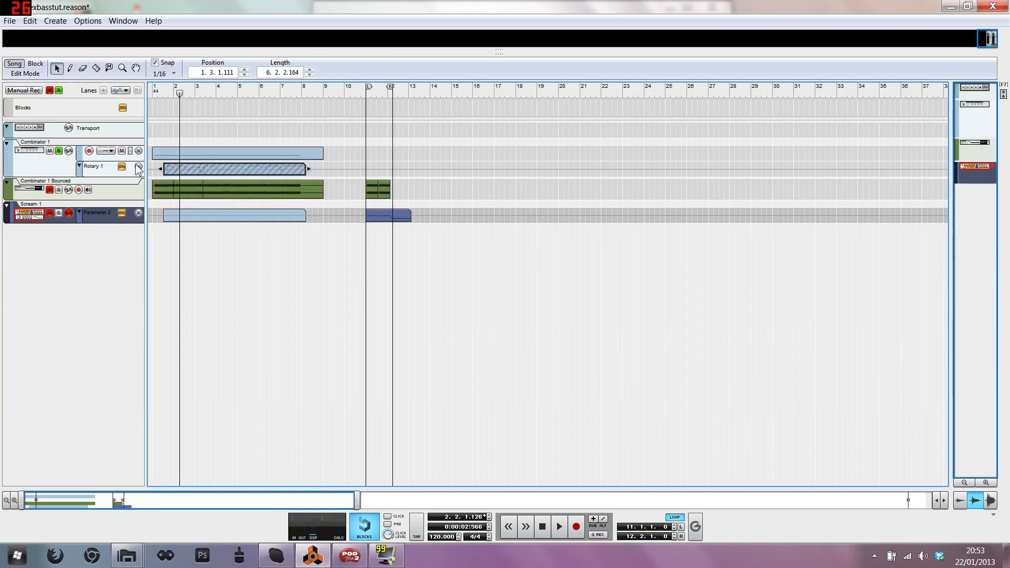
key("F8")
key("F6")
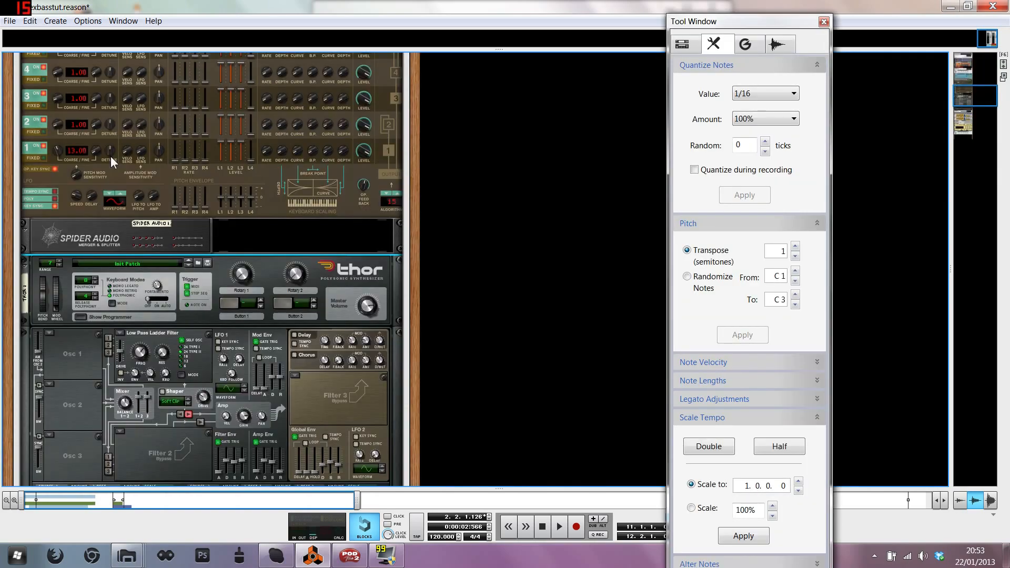
left_click(823, 23)
scroll(103, 333, "up", 5)
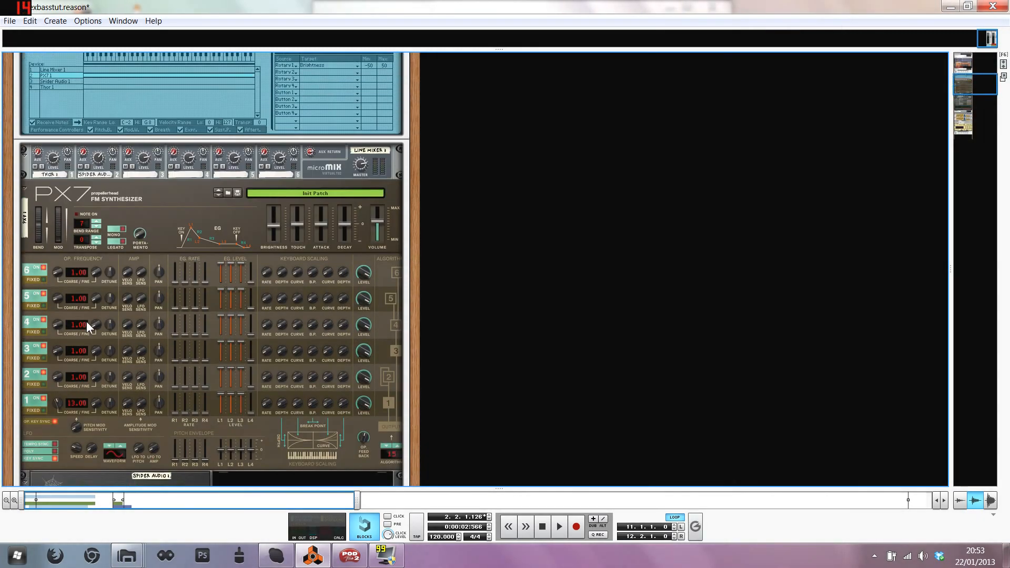
left_click(61, 400)
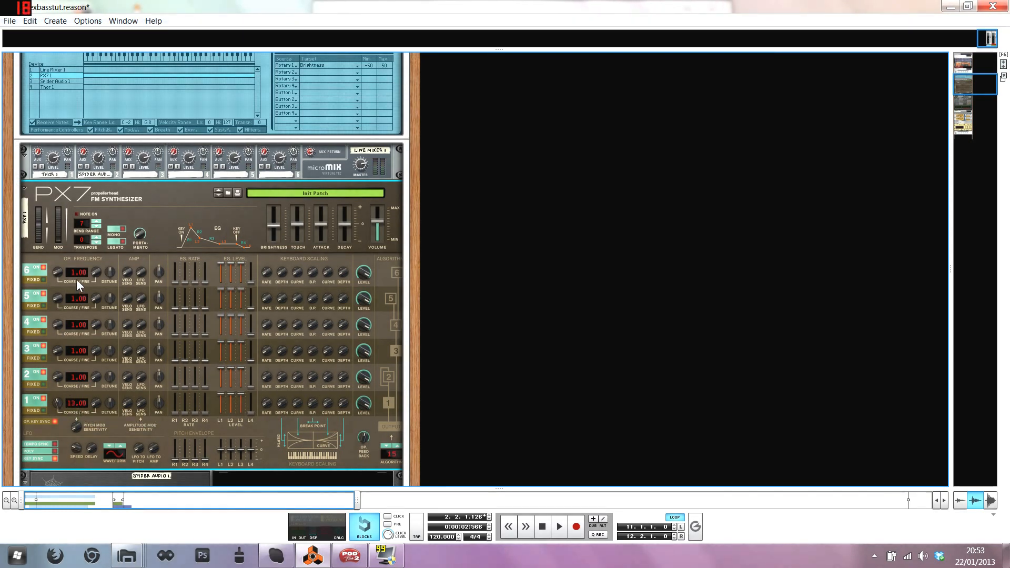
scroll(384, 453, "down", 1)
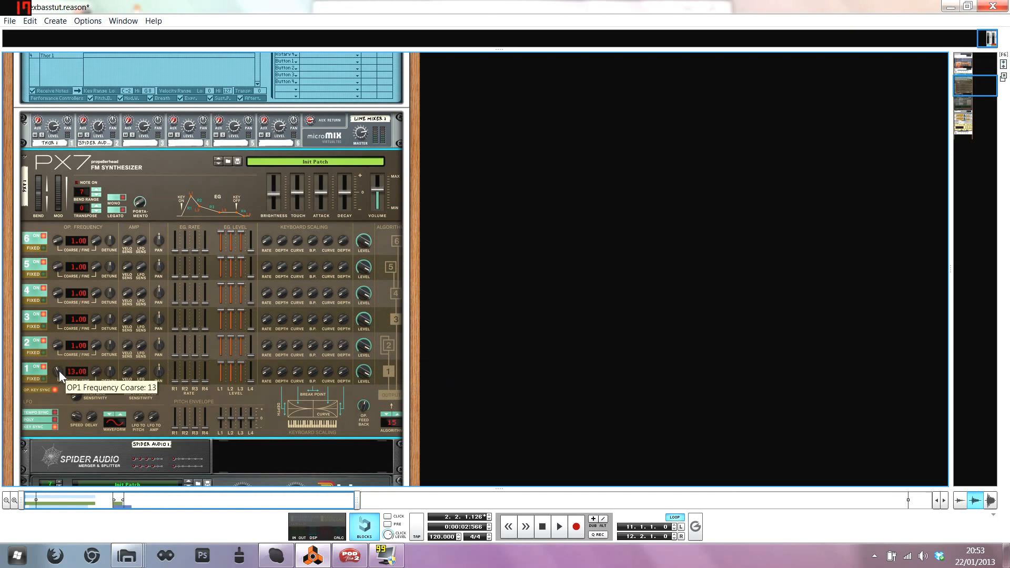
Step: Play the PX7 sound and examine its operator 1 coarse frequency and feedback settings
left_click(547, 531)
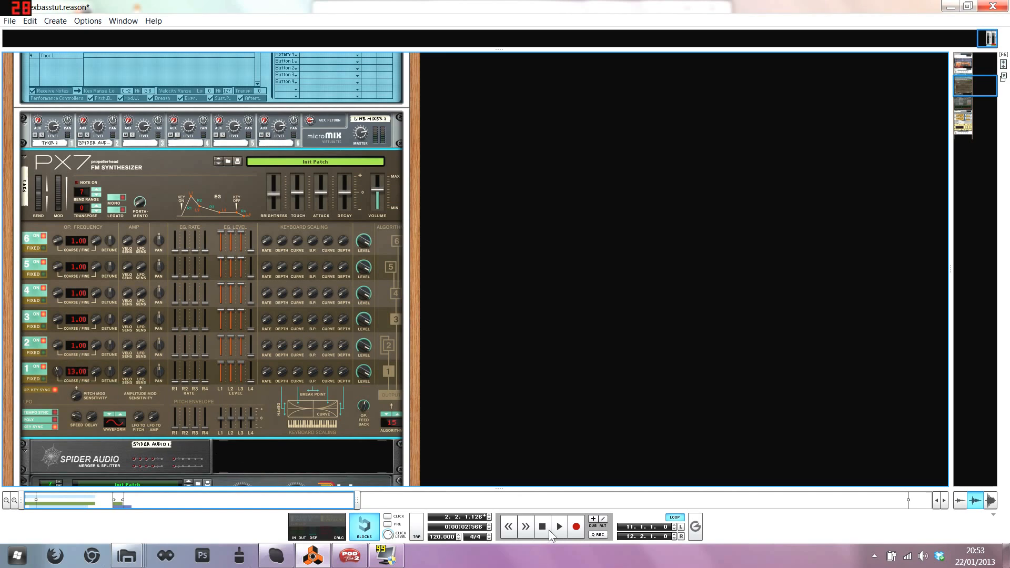
key("space")
mouse_move(58, 374)
left_mouse_down()
mouse_move(58, 361)
mouse_move(55, 375)
left_mouse_up()
scroll(141, 355, "down", 3)
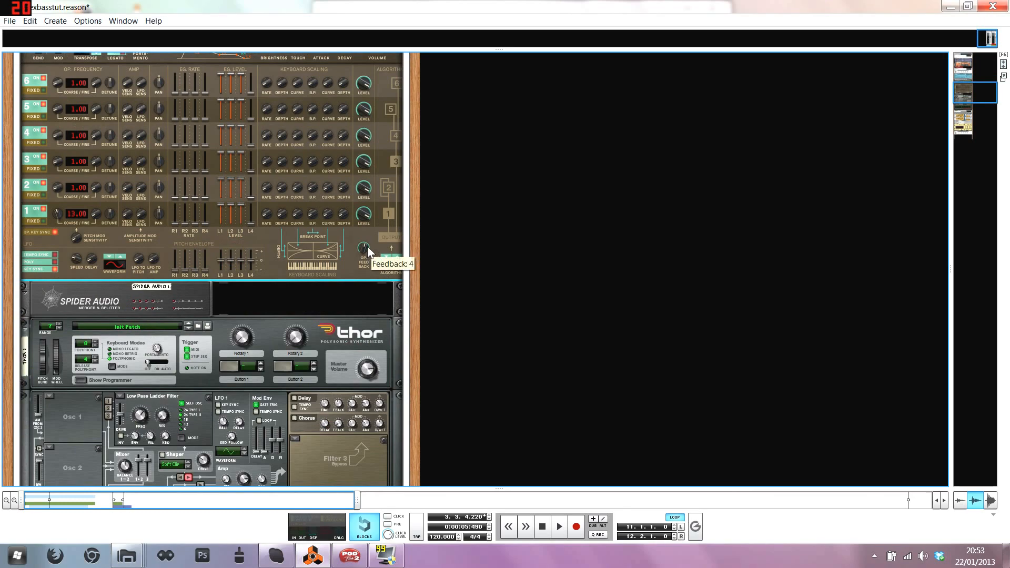
scroll(336, 266, "up", 2)
scroll(195, 261, "down", 4)
scroll(146, 183, "up", 3)
Step: Flip the rack to its rear and examine the cabling from the PX7 through the Spider Audio splitter to Thor and the line mixer
key("Tab")
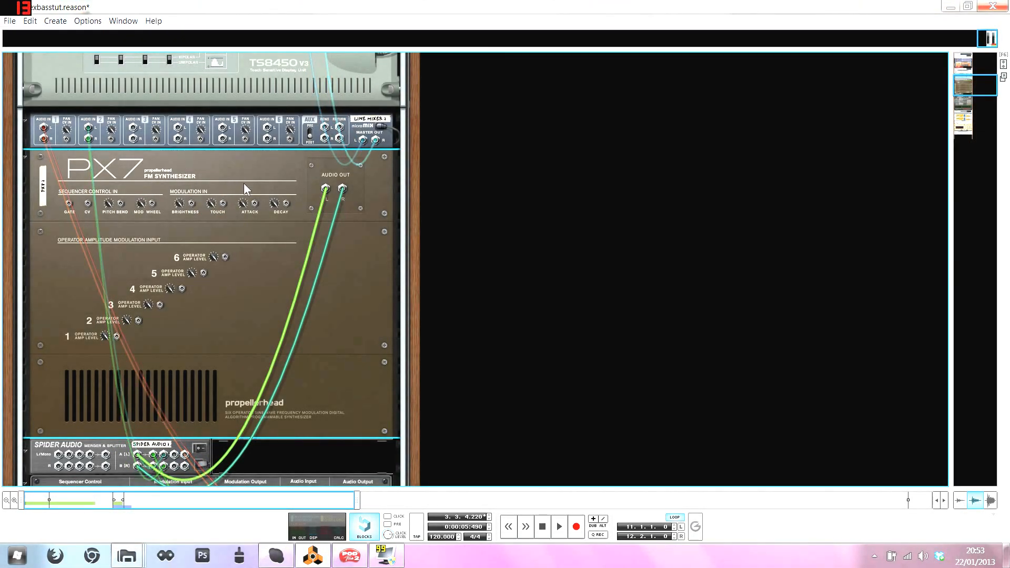
scroll(244, 183, "down", 2)
scroll(175, 323, "down", 2)
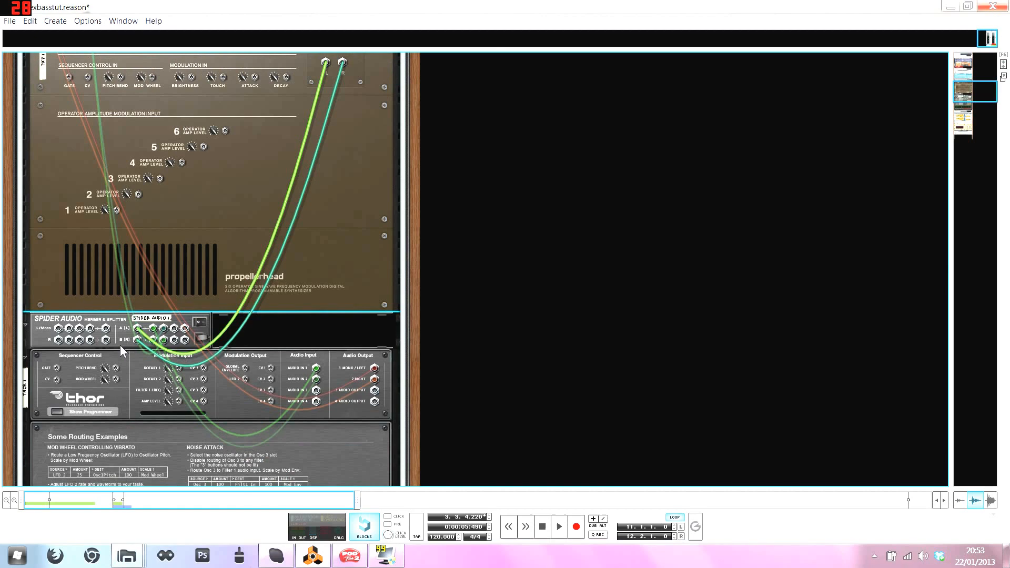
left_click(157, 321)
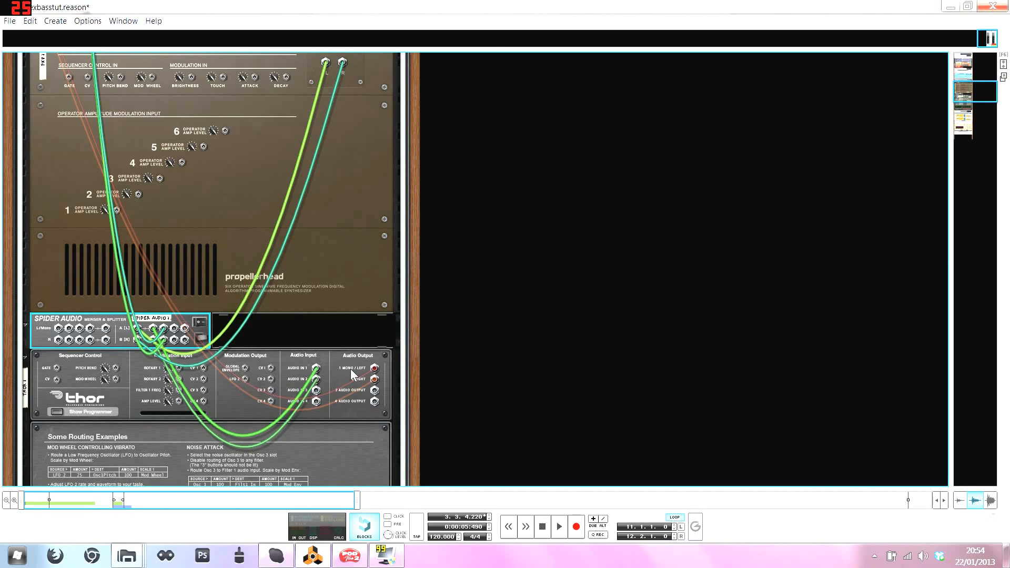
scroll(316, 373, "up", 3)
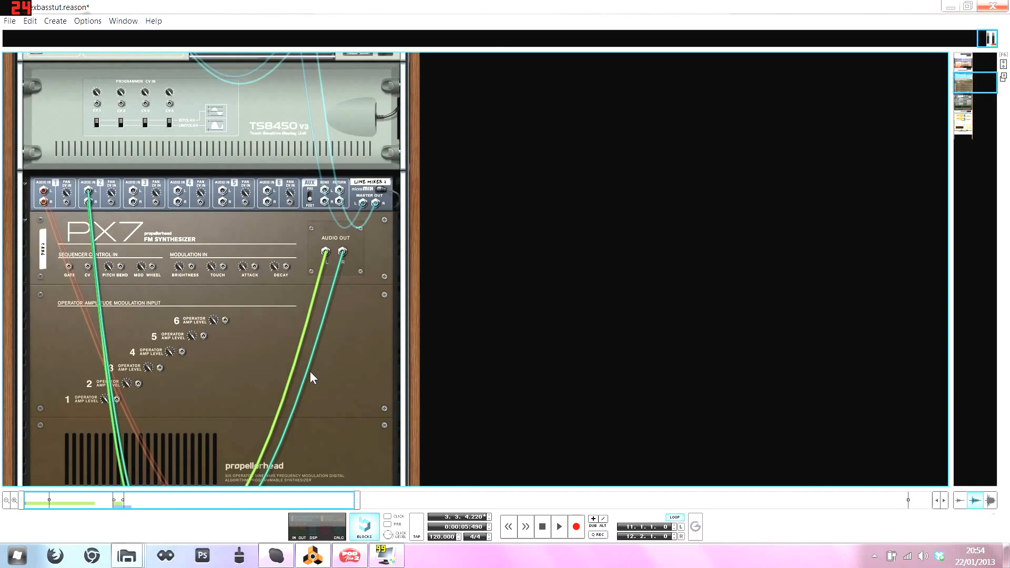
scroll(176, 340, "down", 2)
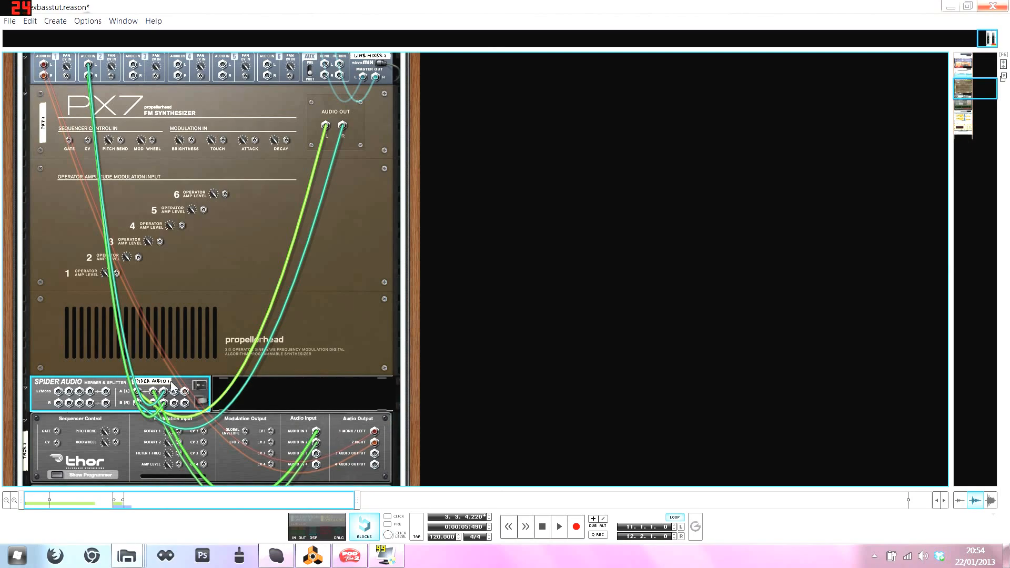
scroll(165, 384, "up", 3)
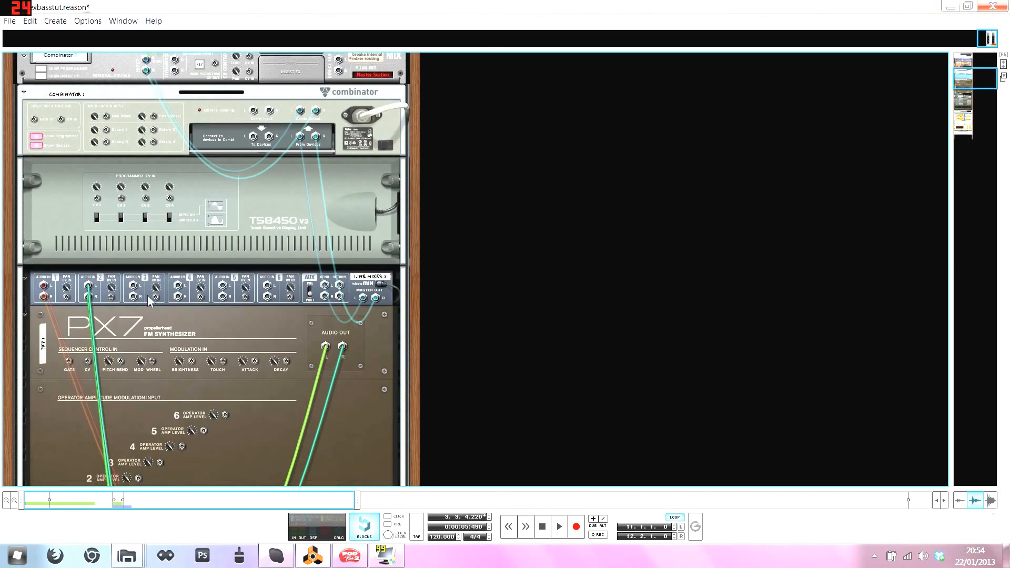
Step: Follow the signal path from the PX7's audio outputs to the Spider Audio splitter and Thor, examining their front panels
scroll(147, 295, "down", 3)
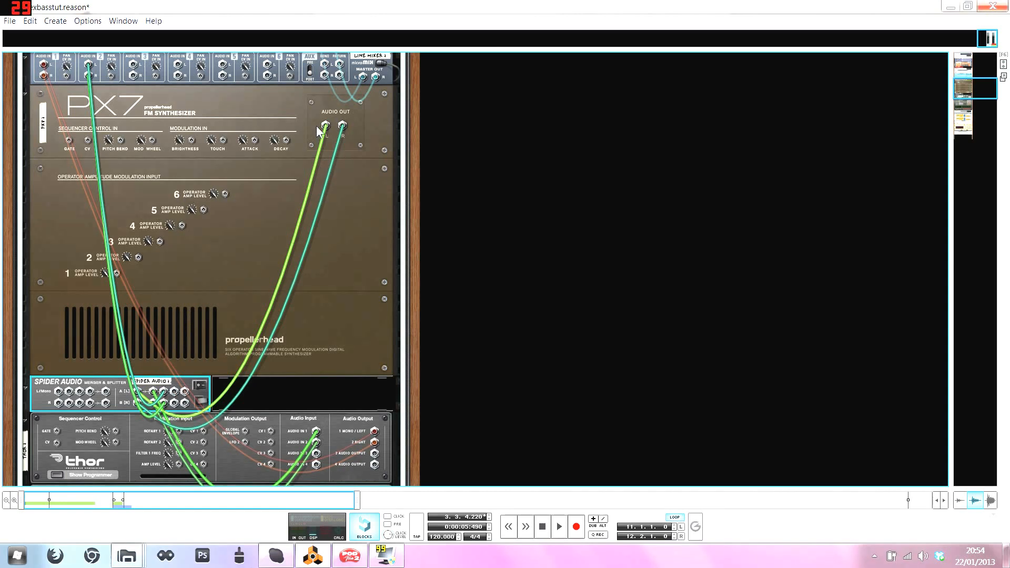
key("Tab")
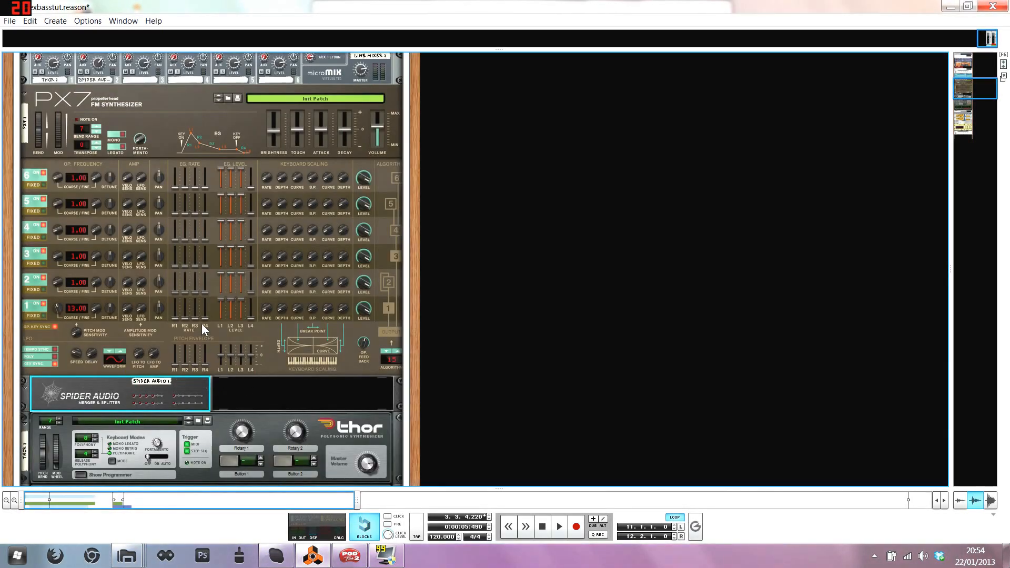
scroll(220, 310, "down", 1)
scroll(220, 263, "down", 2)
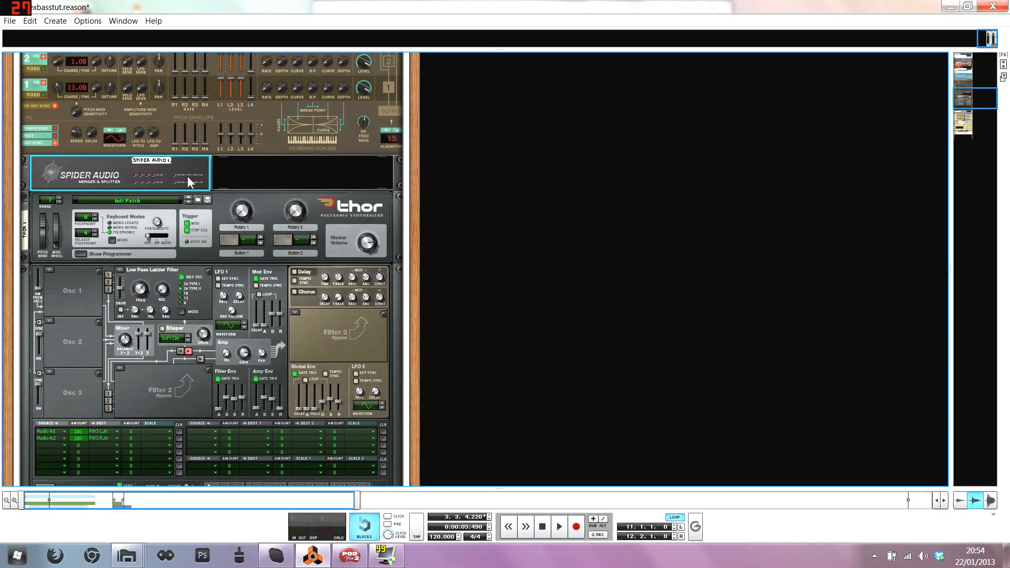
key("Tab")
key("Tab")
scroll(221, 263, "down", 1)
scroll(221, 263, "down", 1)
scroll(226, 170, "up", 1)
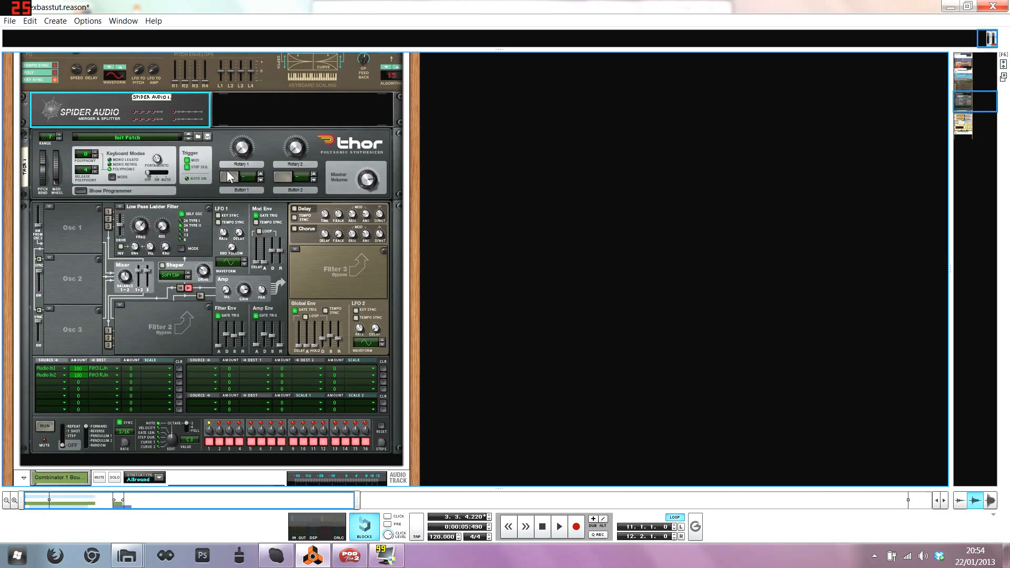
Step: Flip the rack to its rear, select Thor and trace its audio output cables to the line mixer's first channel
key("Tab")
left_click(323, 156)
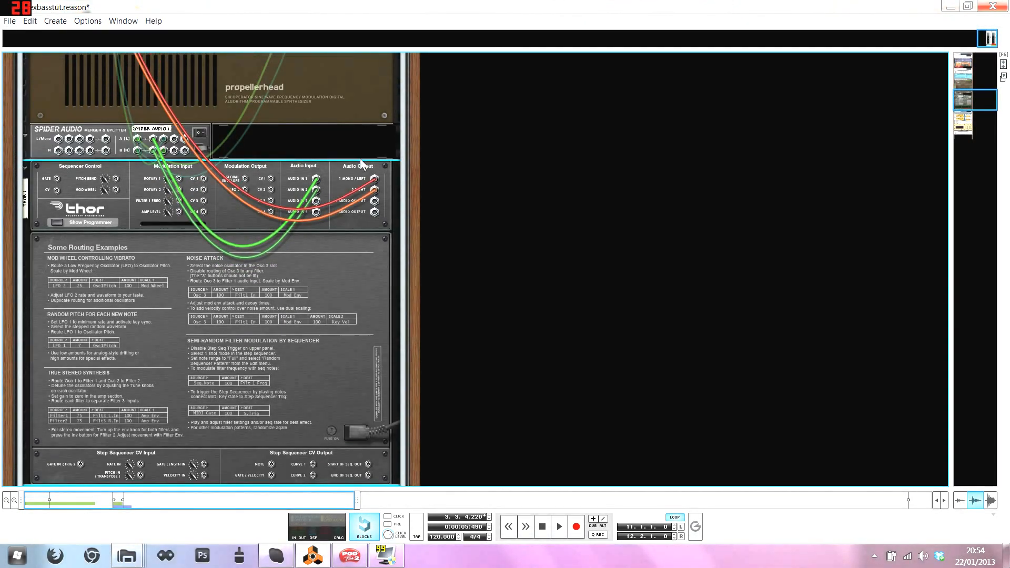
scroll(332, 269, "up", 3)
scroll(333, 269, "up", 2)
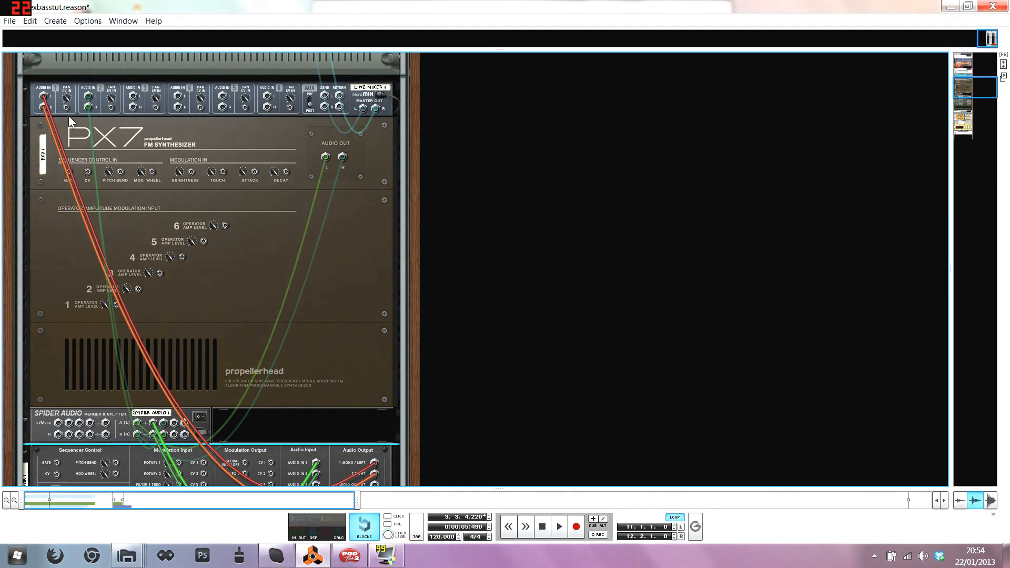
Step: Return to Thor's front and examine the modulation matrix's first source options, including the Audio Input choices, without changing them
scroll(112, 213, "down", 3)
key("Tab")
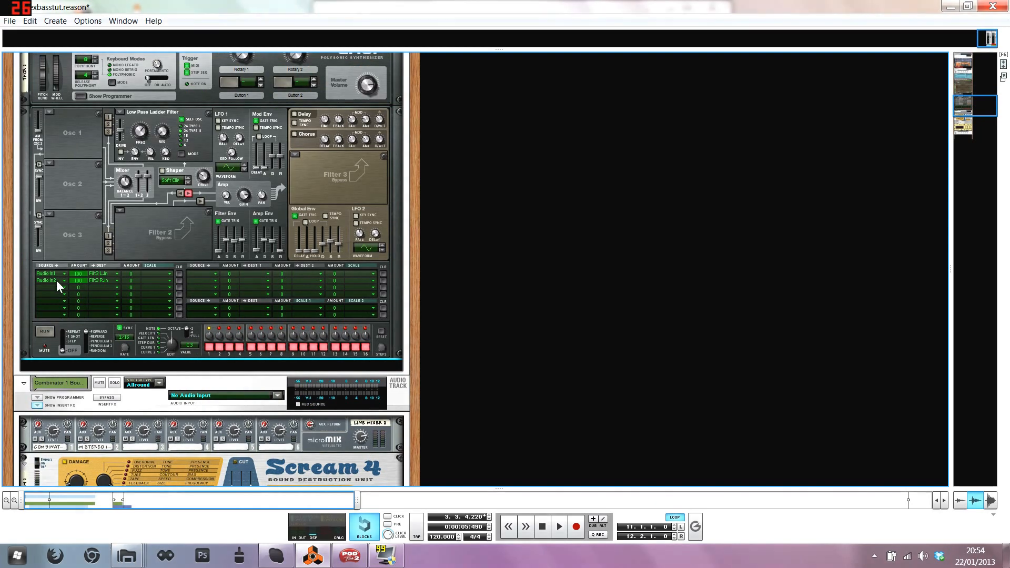
right_click(154, 216)
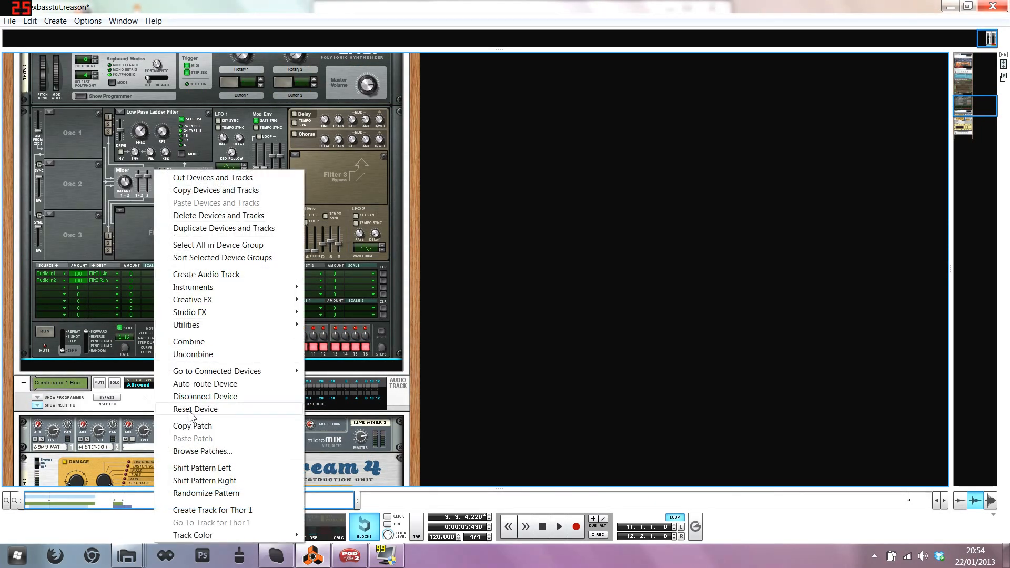
left_click(122, 231)
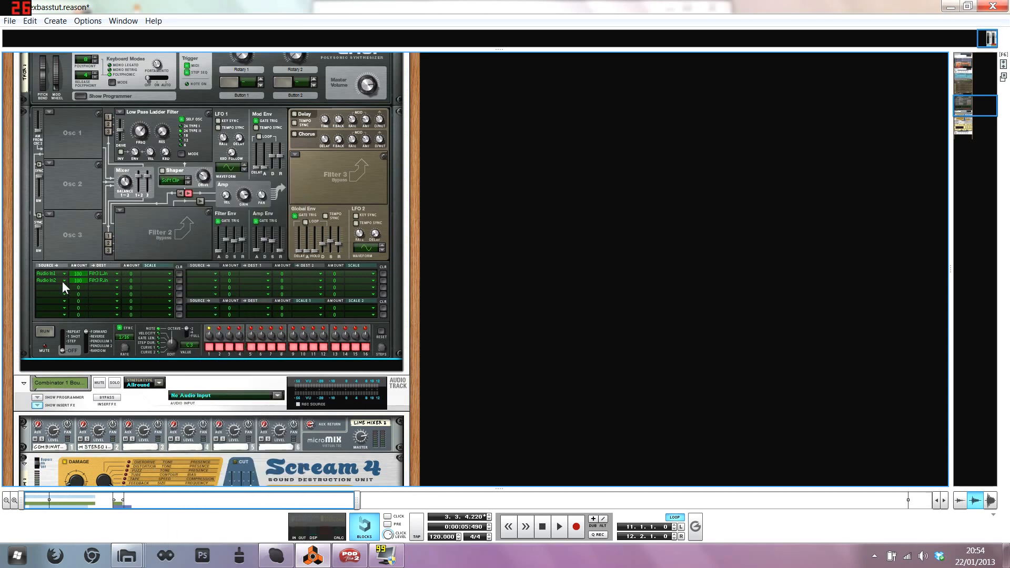
left_click(56, 274)
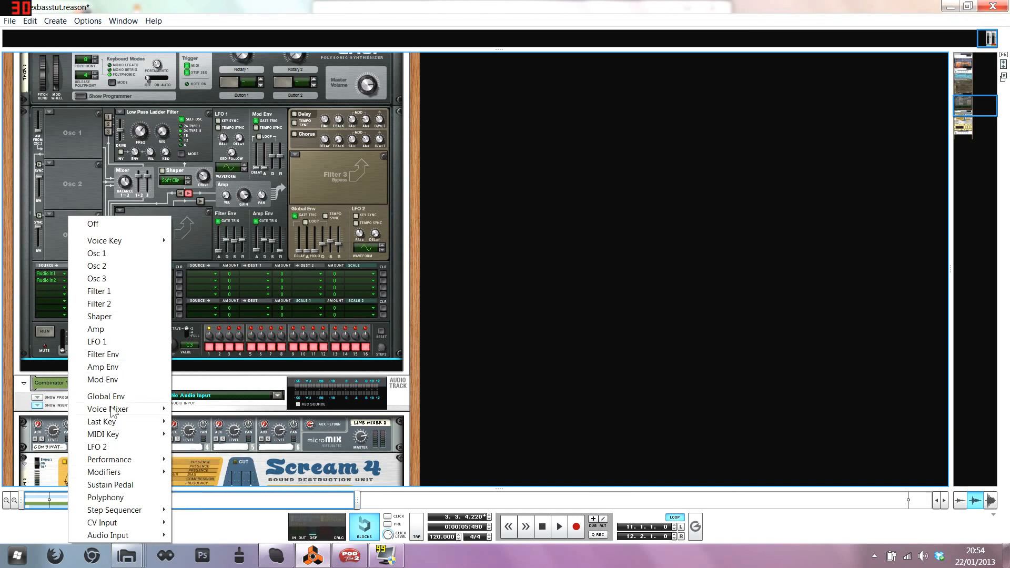
mouse_move(112, 543)
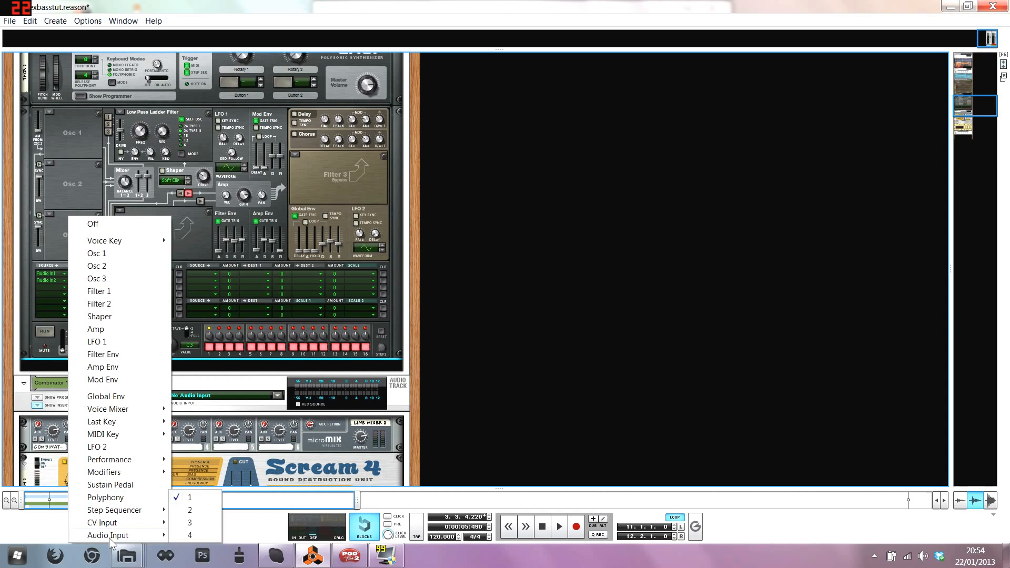
left_click(35, 231)
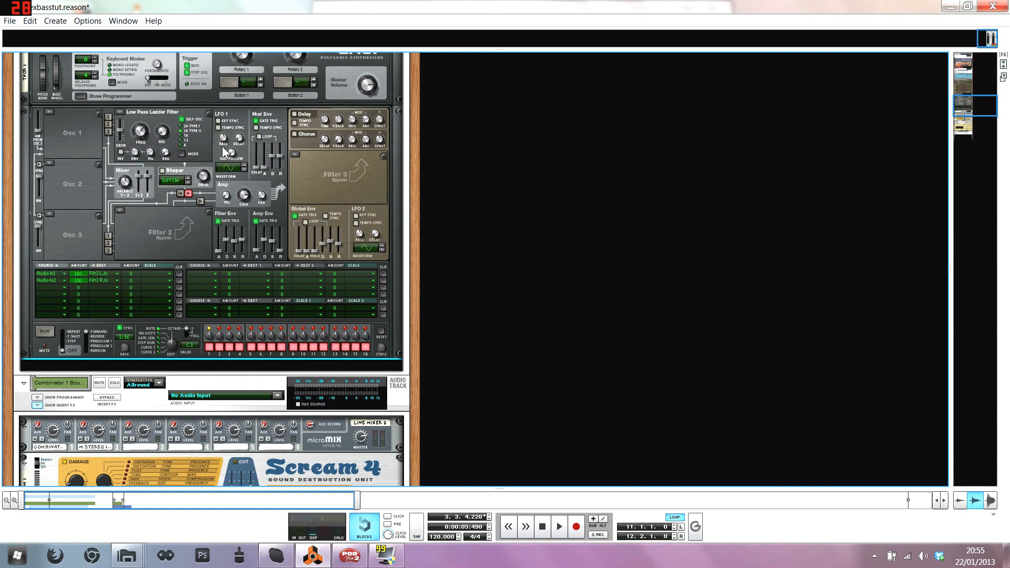
Step: Switch between Thor's front and rear to examine its audio input and output cabling alongside the Filter 3 slot
key("Tab")
key("Tab")
key("Tab")
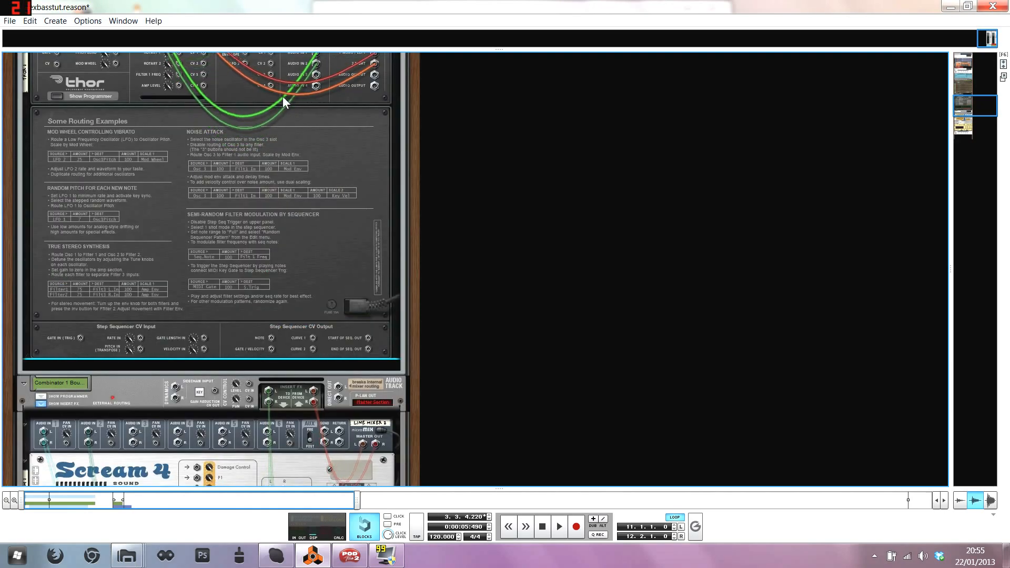
key("Tab")
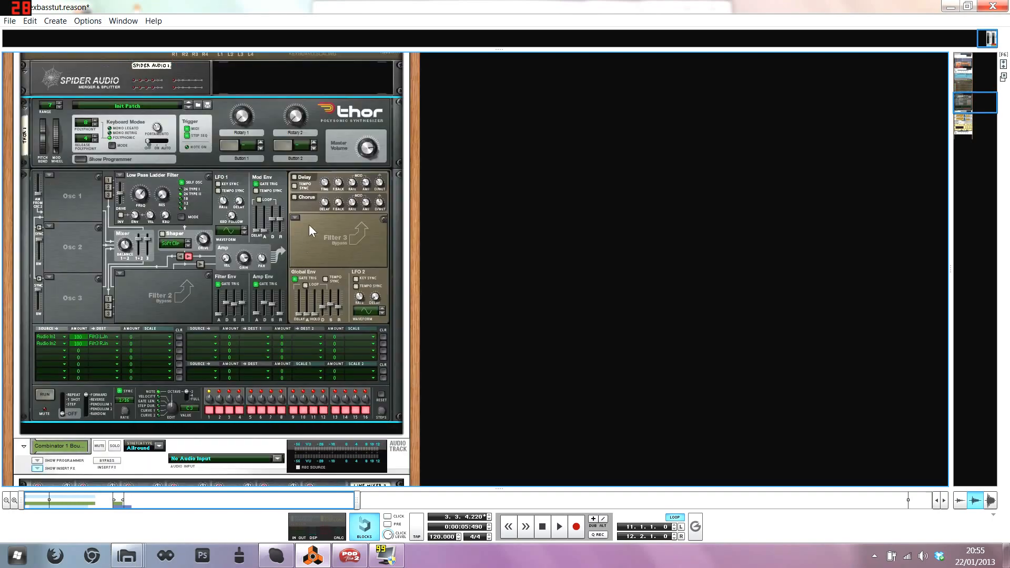
key("Tab")
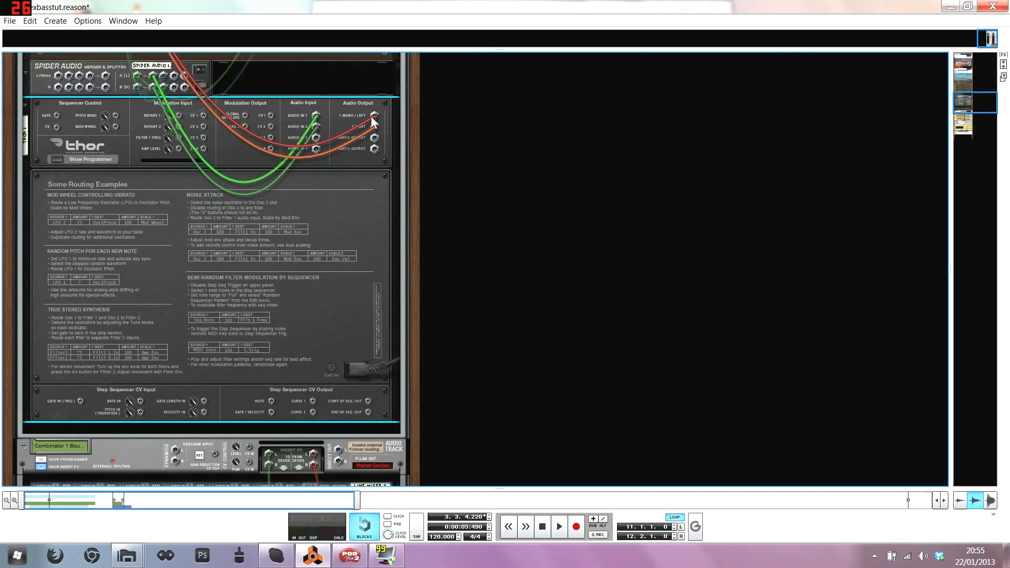
key("Tab")
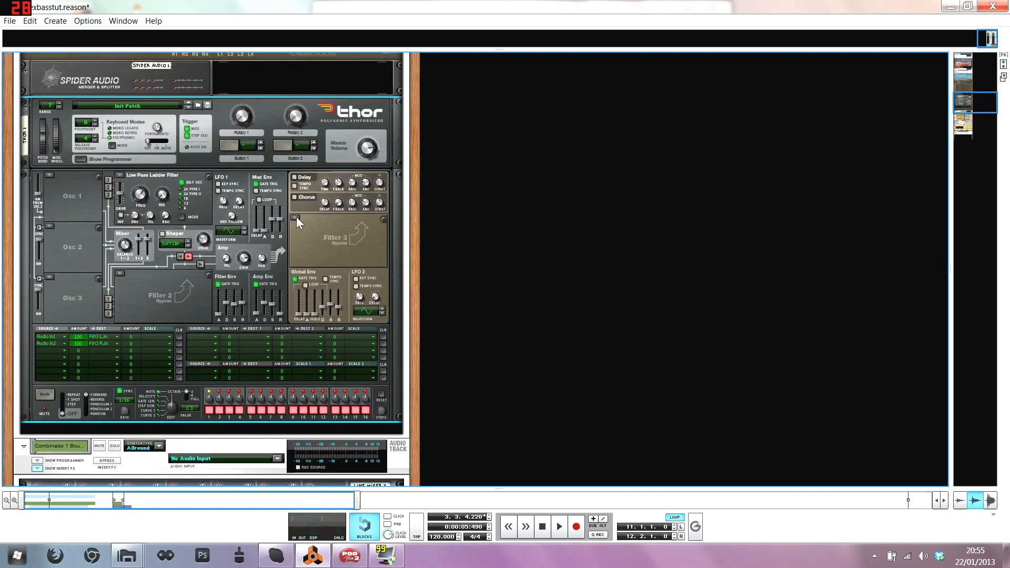
Step: Load a Formant Filter into Thor's Filter 3 slot and inspect its X/Y pad position
scroll(296, 217, "up", 10)
scroll(297, 219, "down", 9)
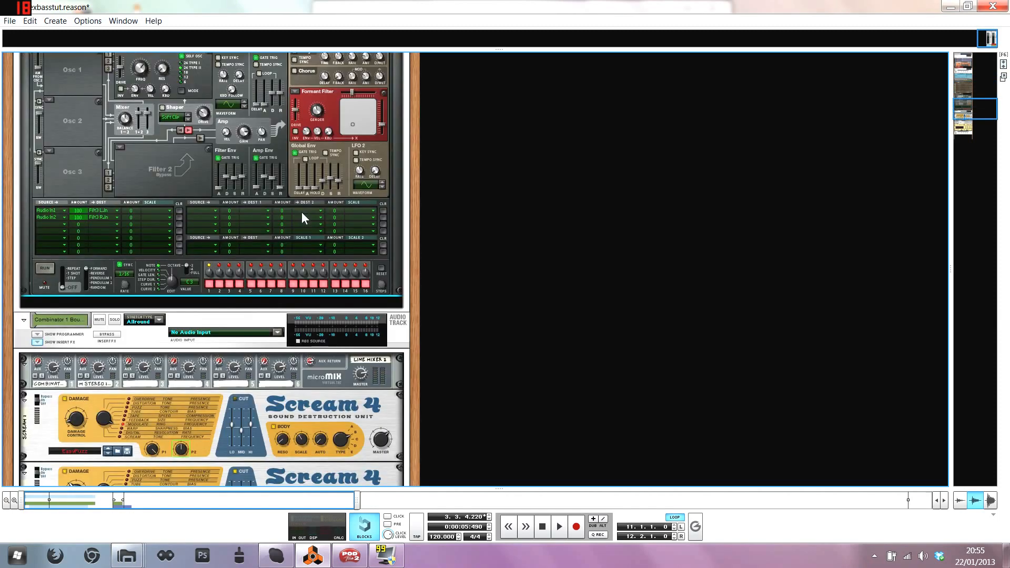
scroll(301, 212, "up", 6)
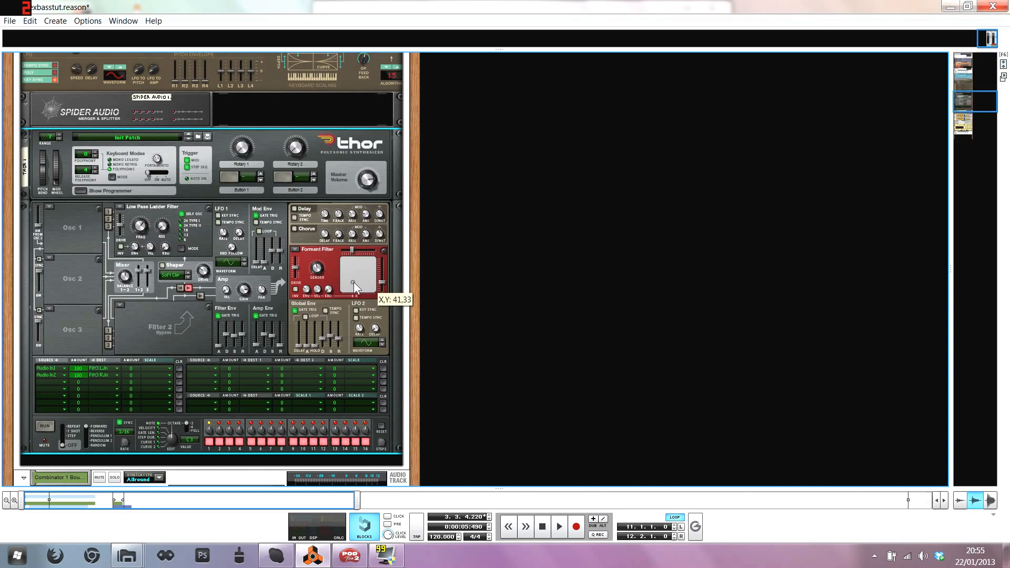
Step: Play a short part of the song through the PX7 and Thor chain, then stop and return to the song start
scroll(324, 252, "up", 7)
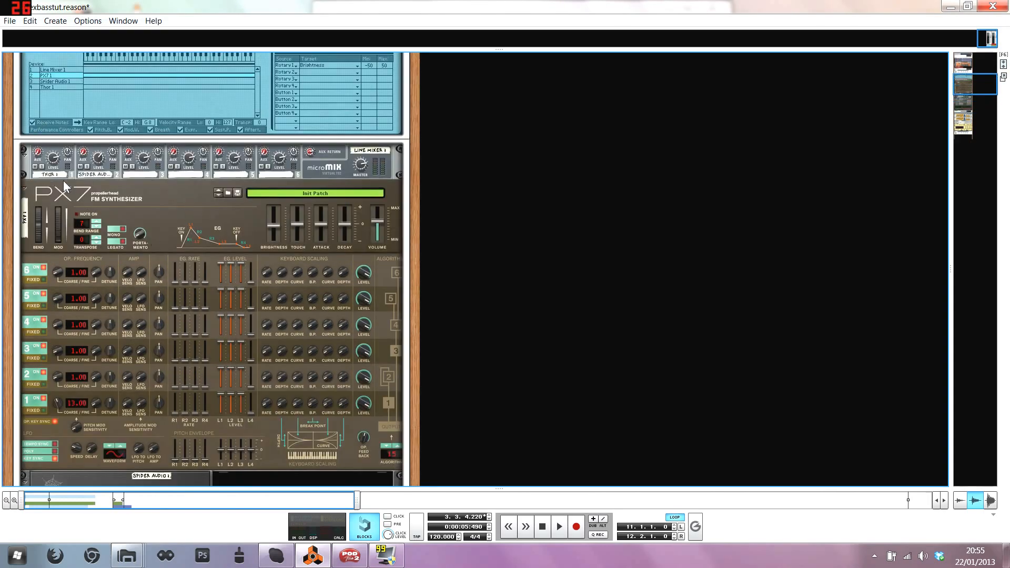
left_click(542, 526)
key("space")
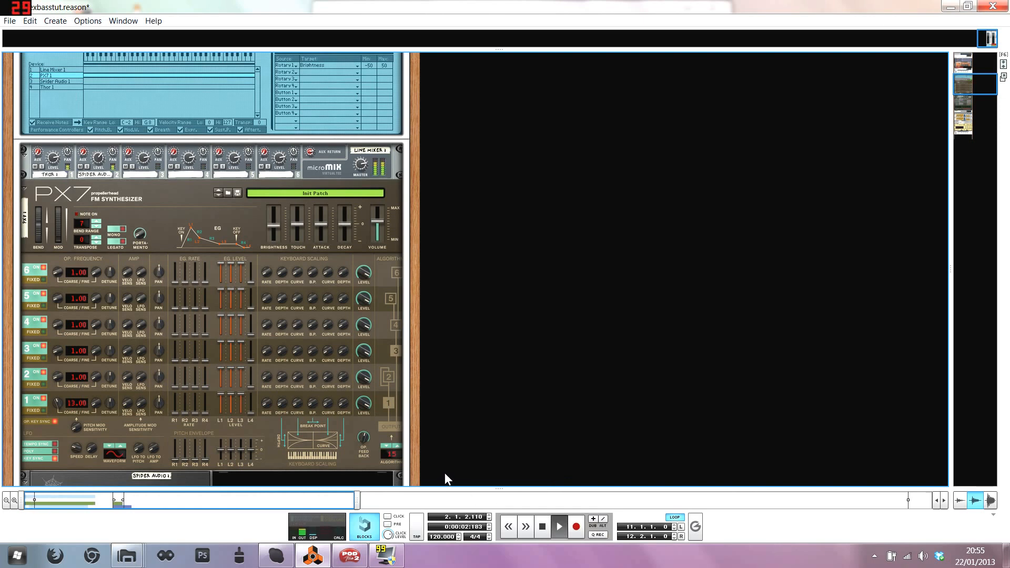
double_click(542, 527)
Step: Go to the Combinator and toggle its device and programmer displays off and back on
scroll(302, 284, "down", 6)
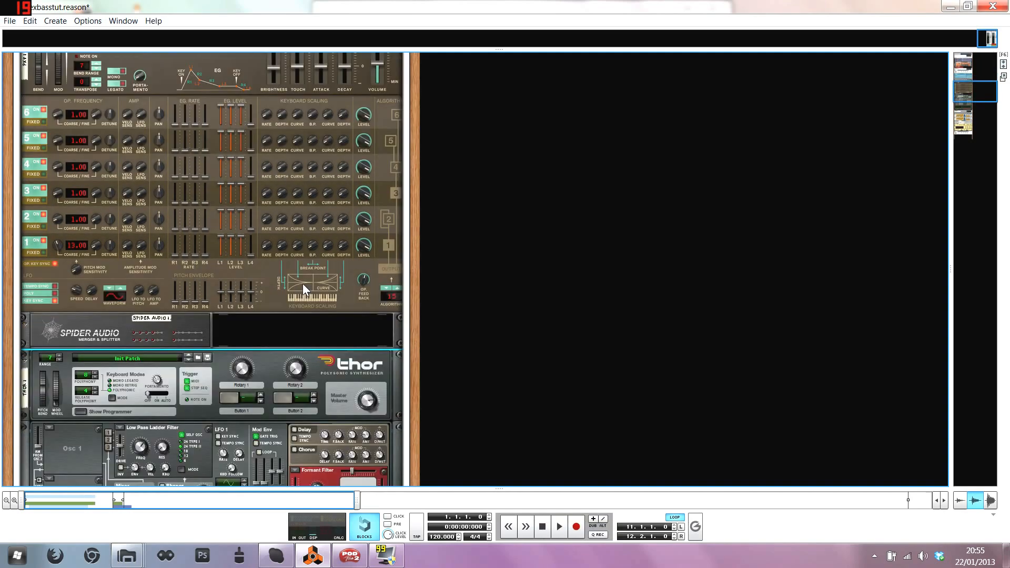
scroll(136, 267, "down", 3)
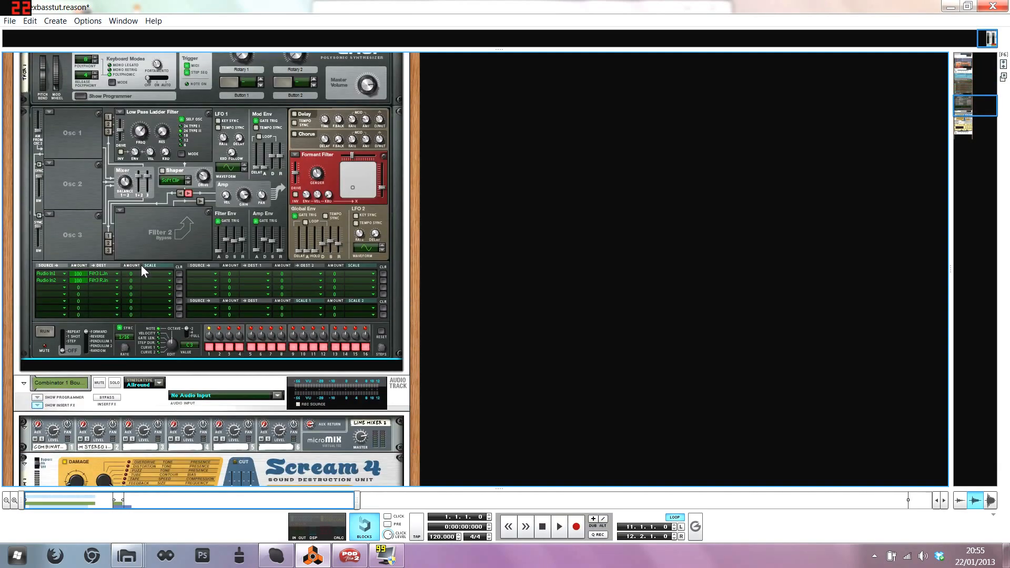
scroll(158, 268, "up", 2)
scroll(181, 274, "up", 10)
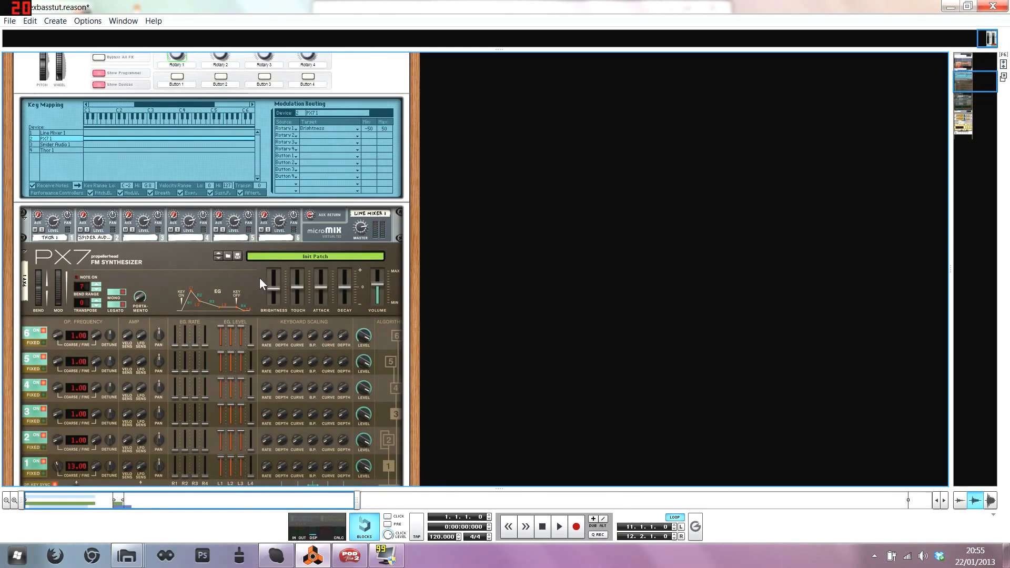
scroll(210, 242, "up", 3)
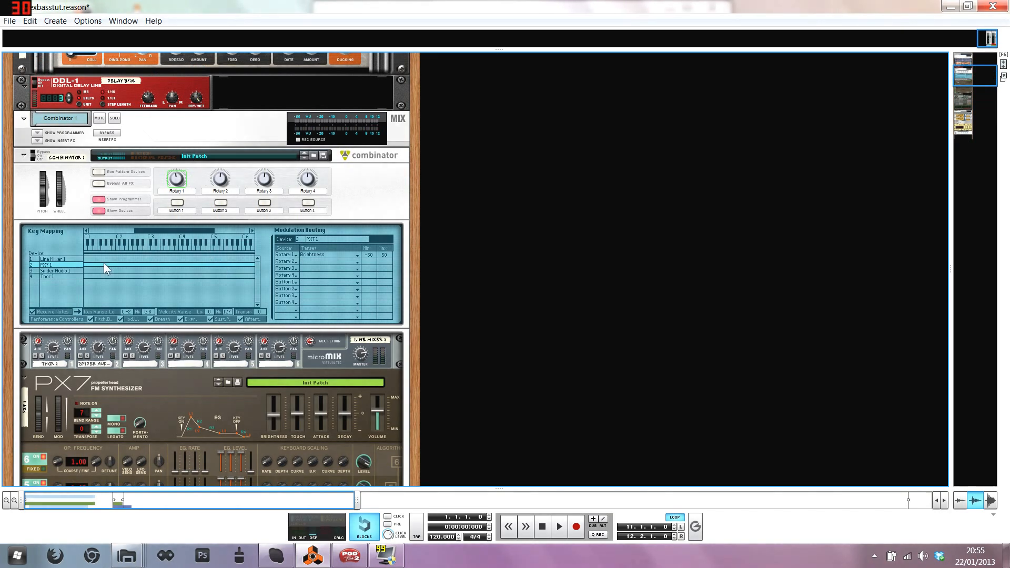
left_click(66, 263)
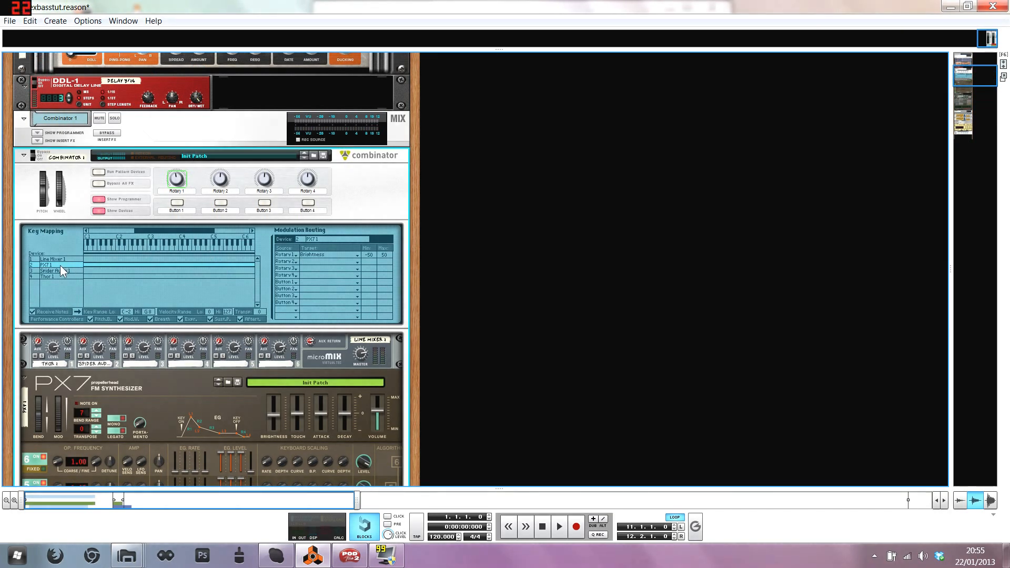
left_click(105, 209)
left_click(103, 210)
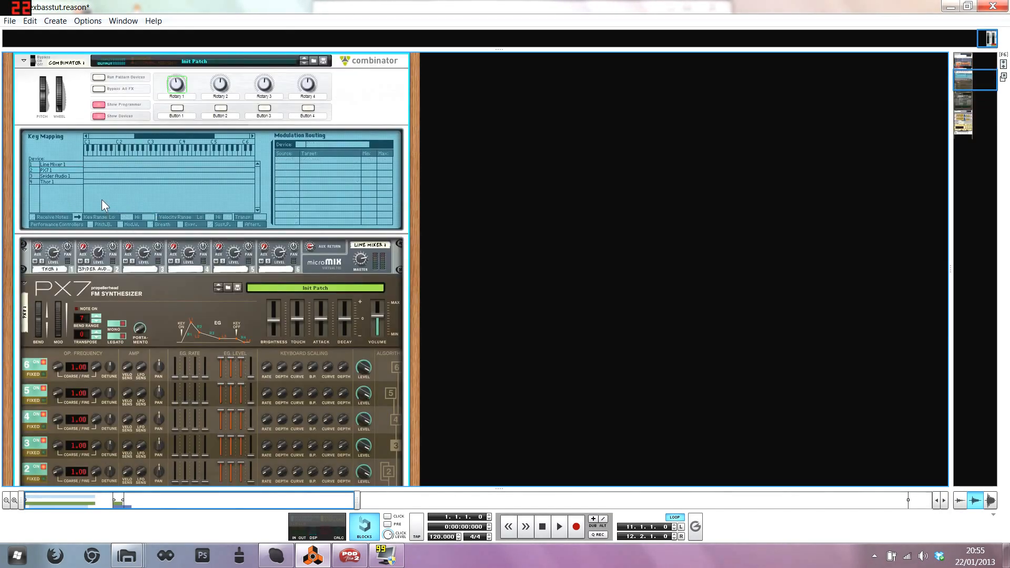
left_click(104, 104)
left_click(105, 104)
Step: Select the PX7 in the Combinator's key mapping list and examine the target options for Rotary 1, keeping Brightness
left_click(53, 170)
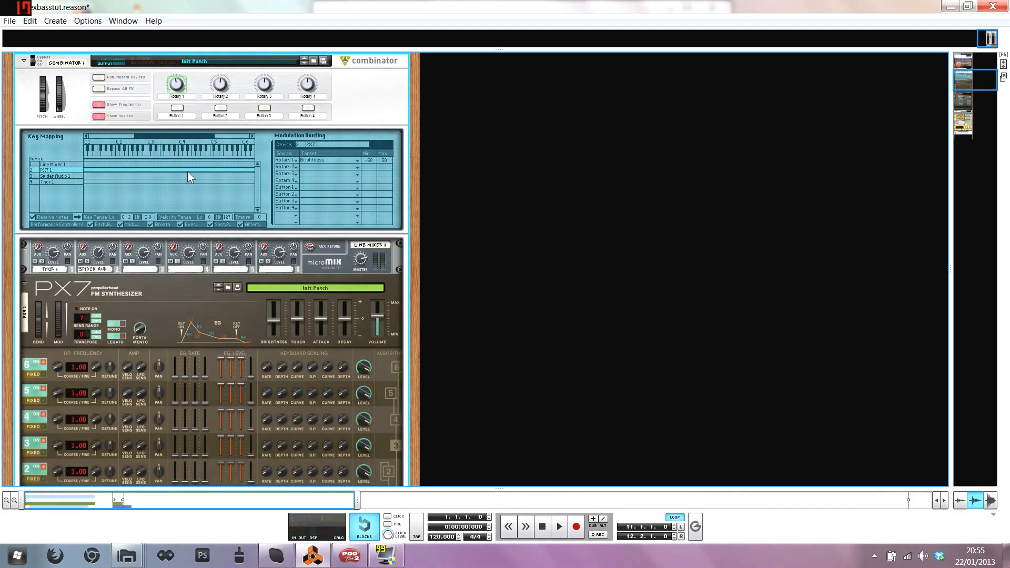
left_click(316, 157)
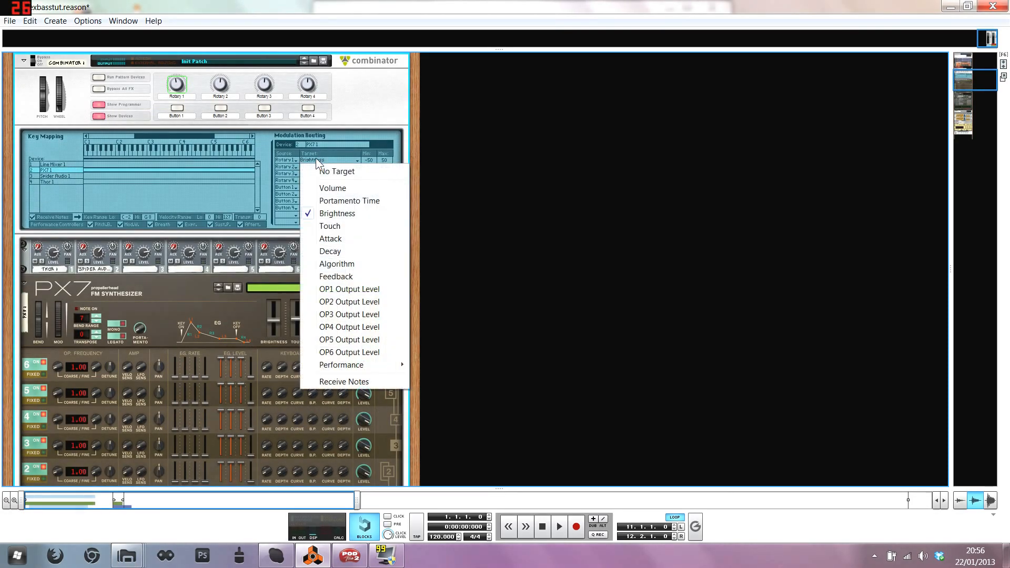
left_click(362, 106)
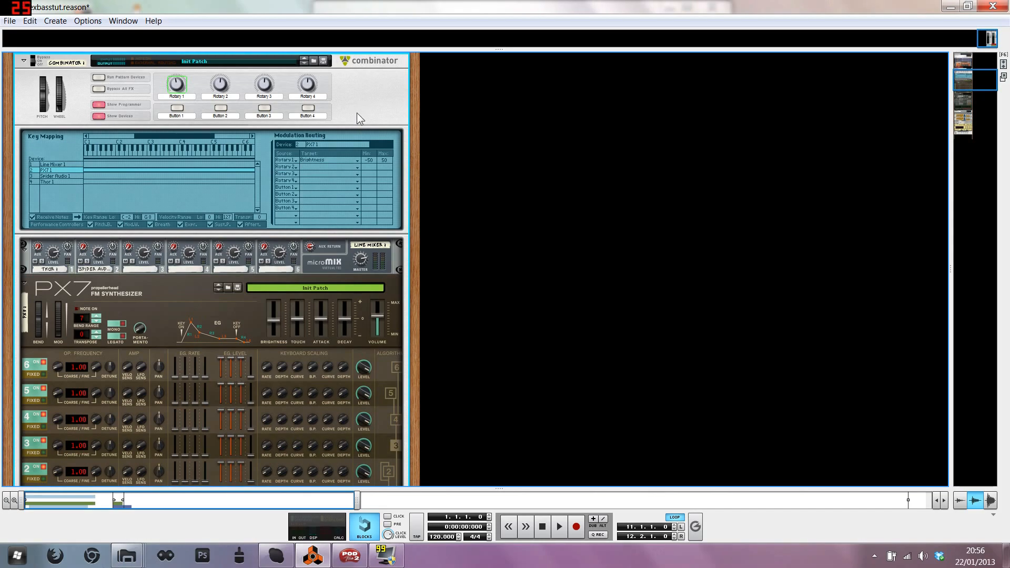
Step: Show the sequencer full size and compare the Combinator's Rotary 1 automation clip with the rotary control in the rack
key("F7")
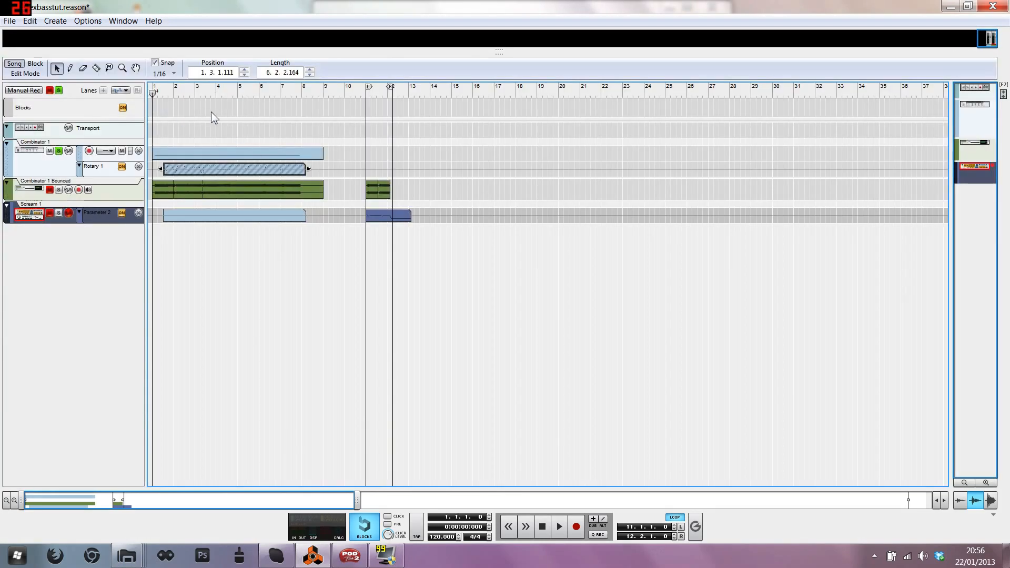
key("F6")
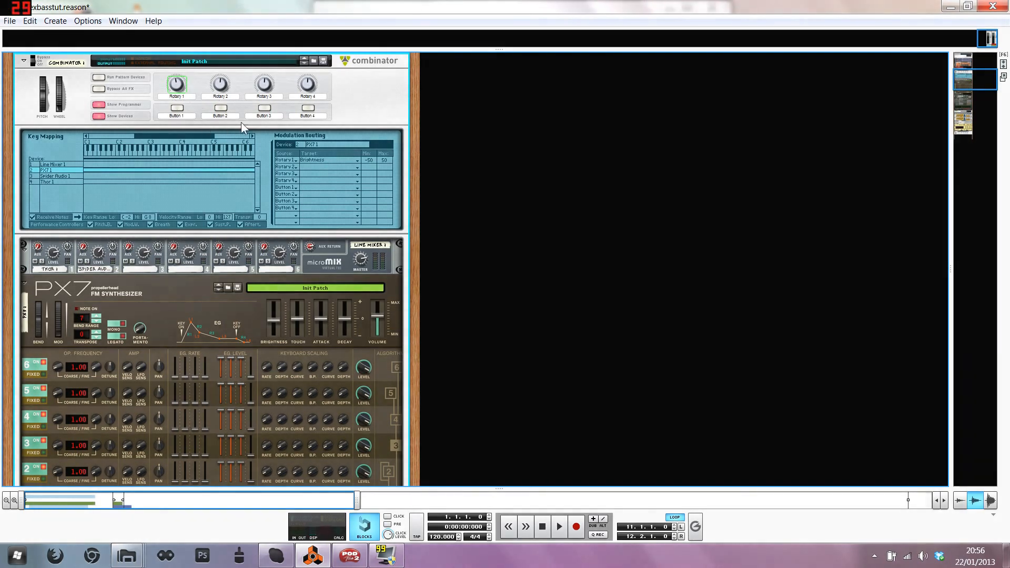
key("F7")
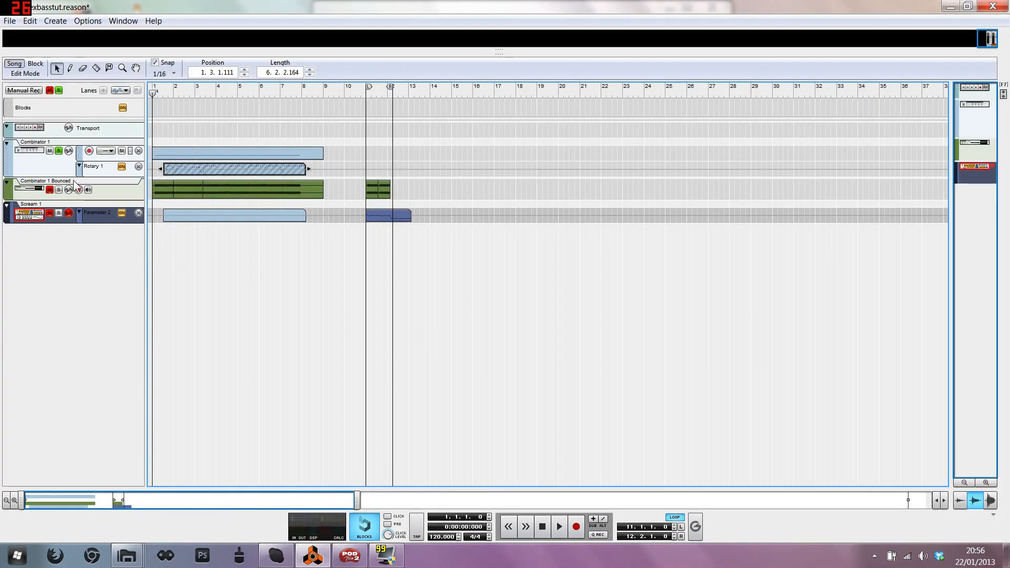
Step: Play the song and watch the Rotary 1 automation move the PX7's brightness in the rack, then show the sequencer again
left_click(179, 171)
key("space")
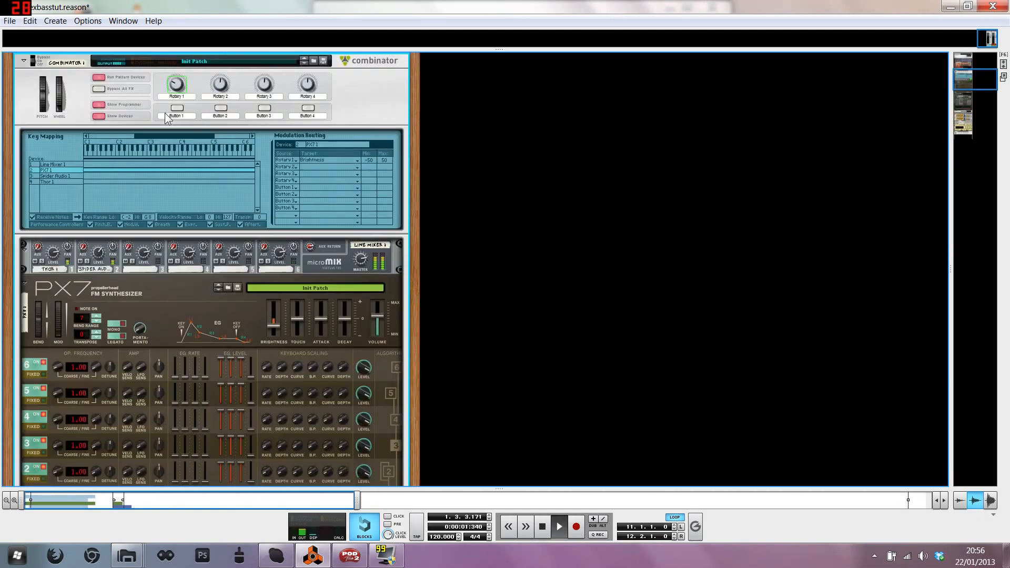
key("F6")
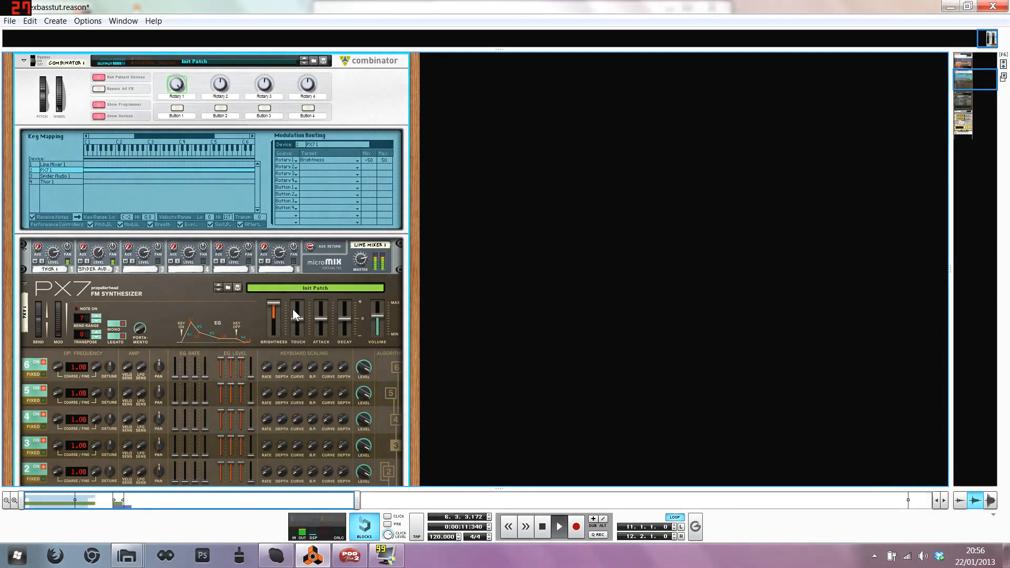
key("F7")
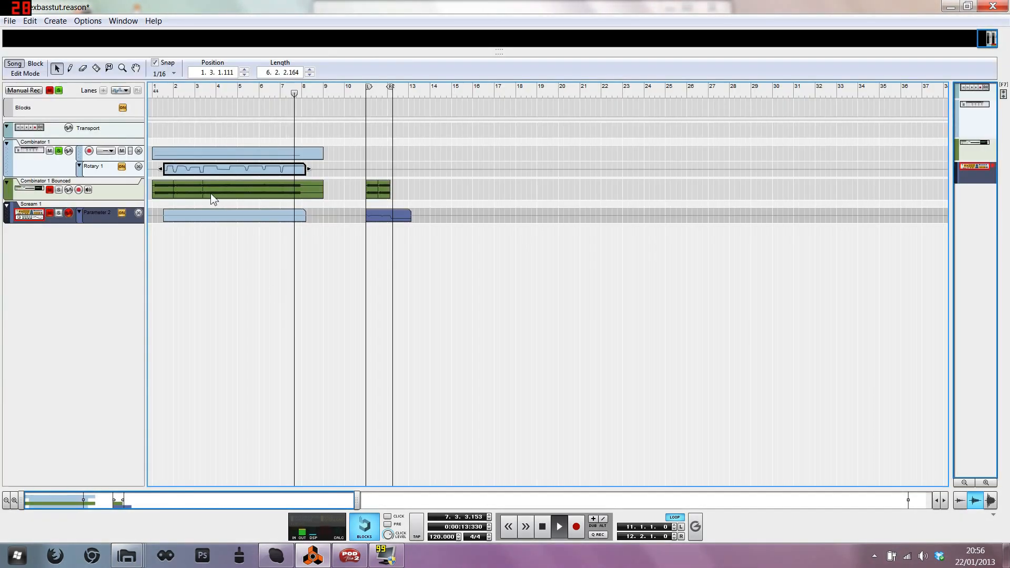
Step: Stop playback, return the song position to the start, and set the loop from 1.1.1 to 7.4.4
key("space")
left_click_drag(178, 89, 148, 103)
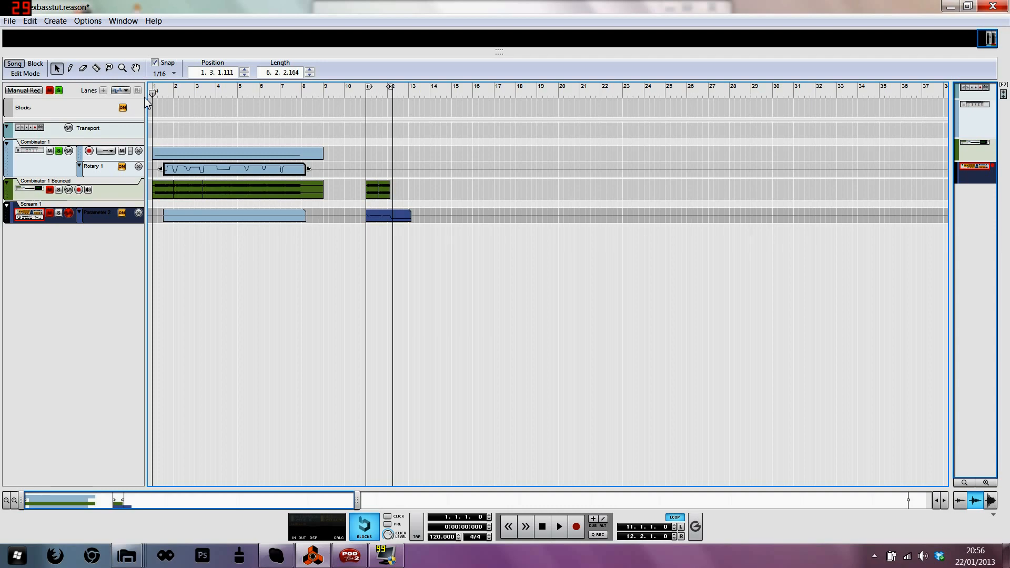
left_click(83, 168)
left_click(155, 89, "ctrl")
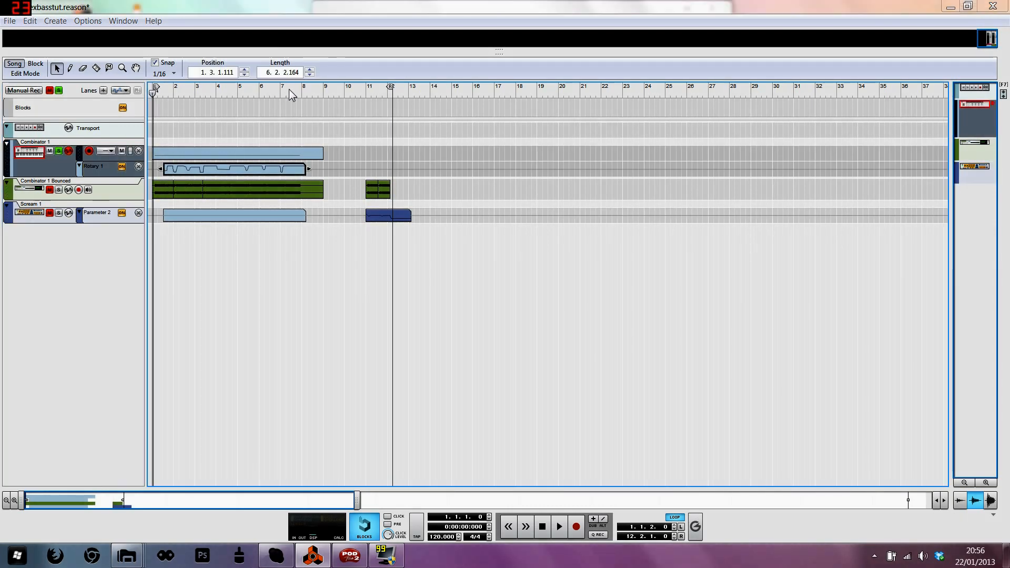
key("super")
key("super")
left_click(302, 92, "alt")
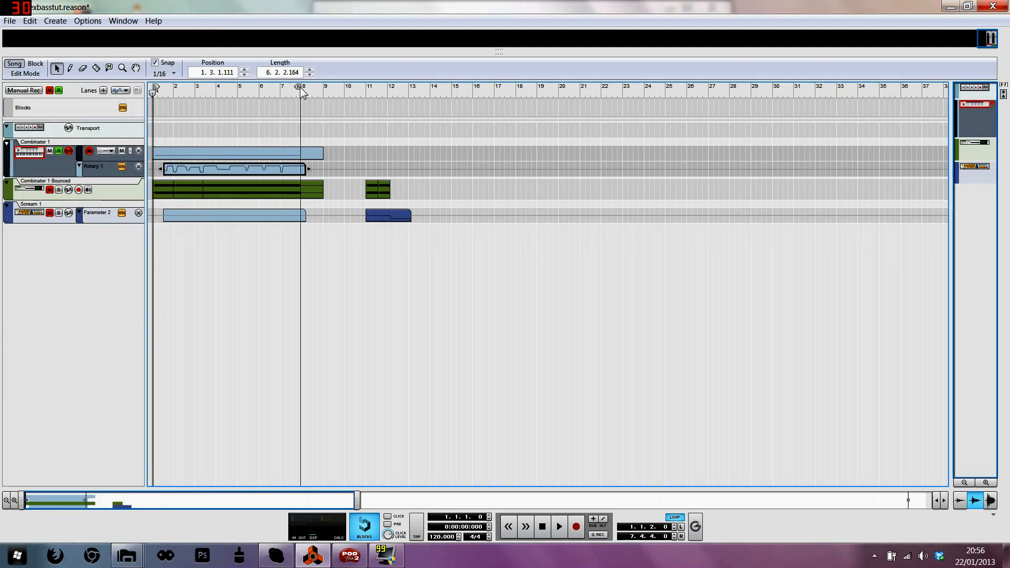
left_click(154, 91, "ctrl")
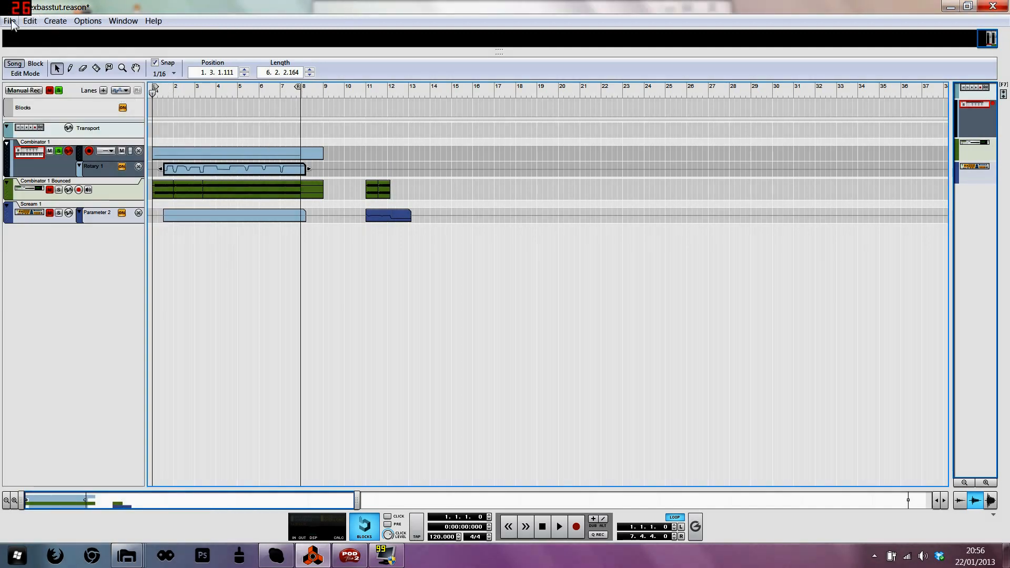
Step: Try the mixer channel bounce with Combinator 1 selected, then cancel it without bouncing
left_click(10, 21)
left_click(52, 242)
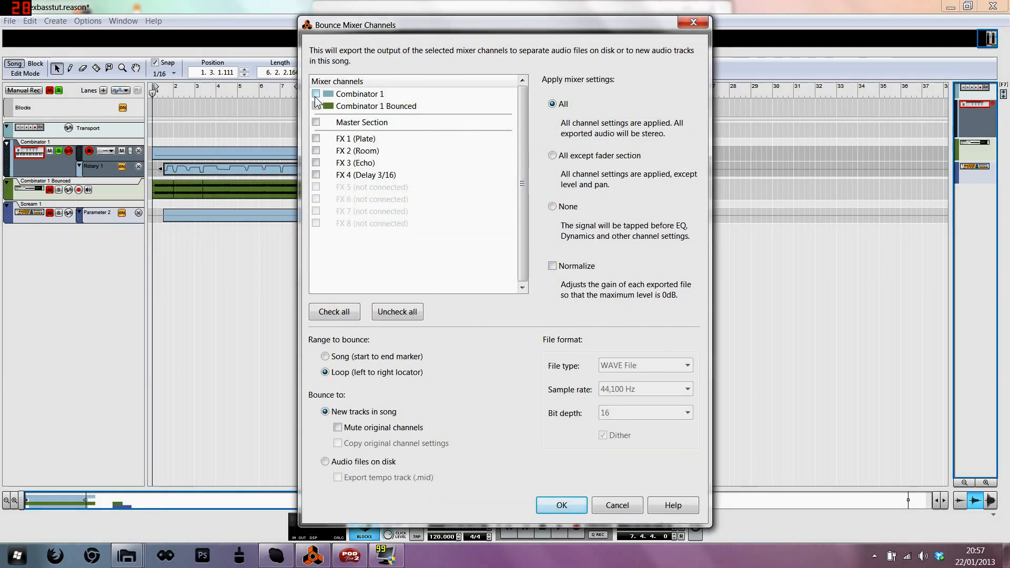
left_click(316, 94)
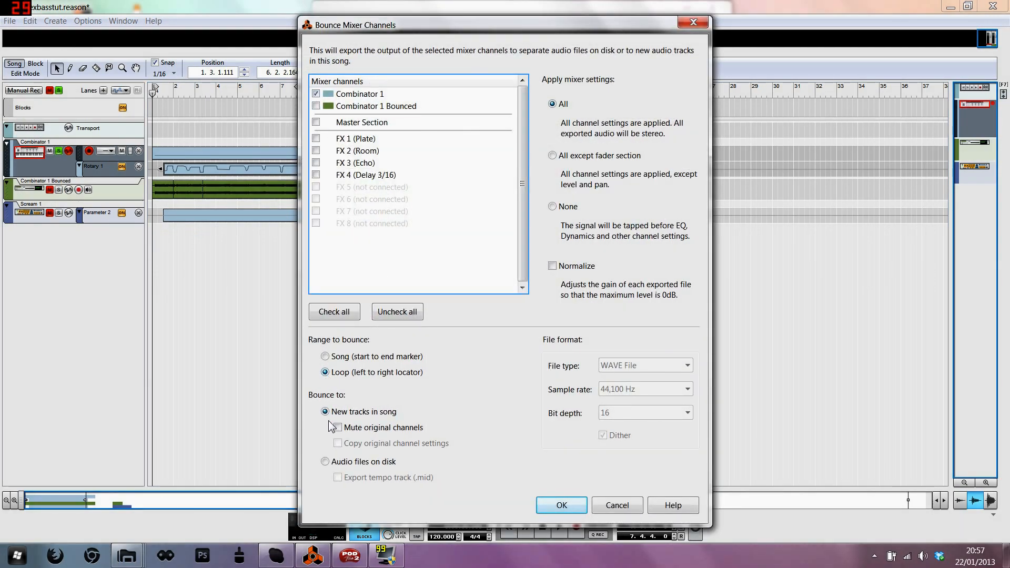
left_click(604, 506)
Step: Select the Combinator 1 Bounced track, turn off solo on Combinator 1 and solo the bounced track instead
left_click(201, 191)
left_click(120, 189)
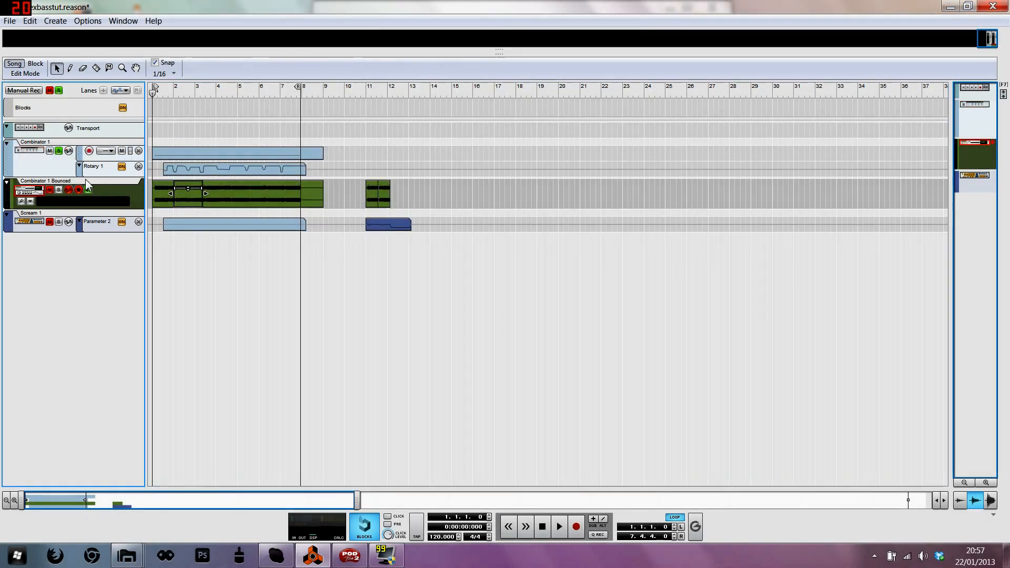
left_click(59, 151)
left_click(59, 190)
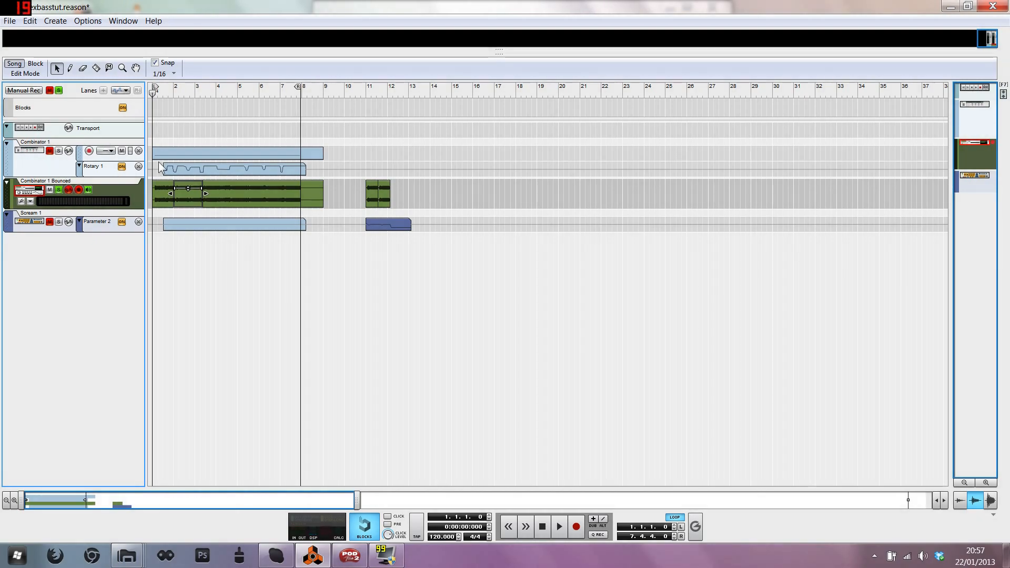
Step: Bypass all insert effects of the Combinator 1 Bounced audio track in the rack and return to the sequencer
key("F6")
scroll(166, 149, "down", 4)
scroll(294, 188, "up", 6)
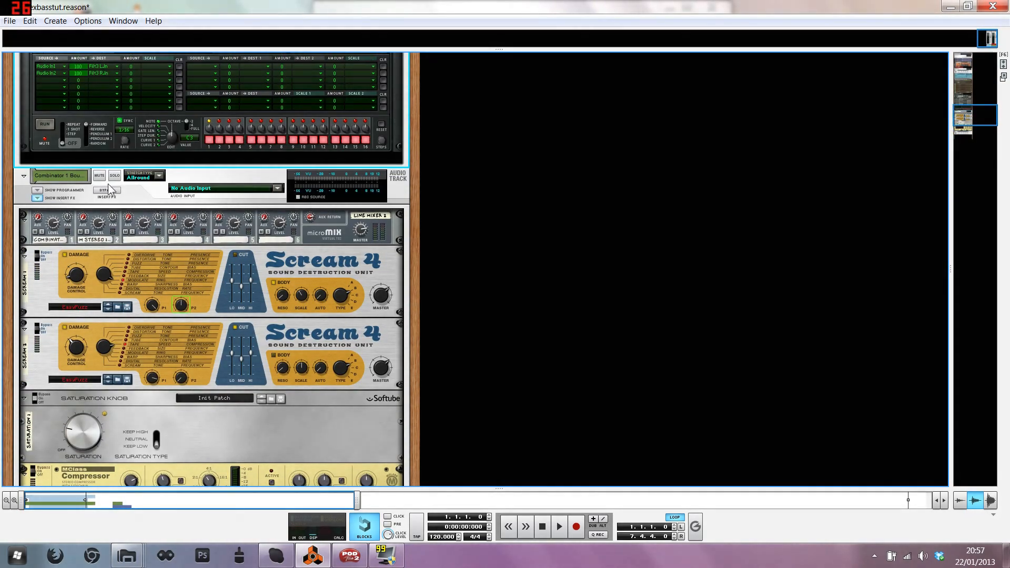
scroll(117, 193, "down", 2)
key("F7")
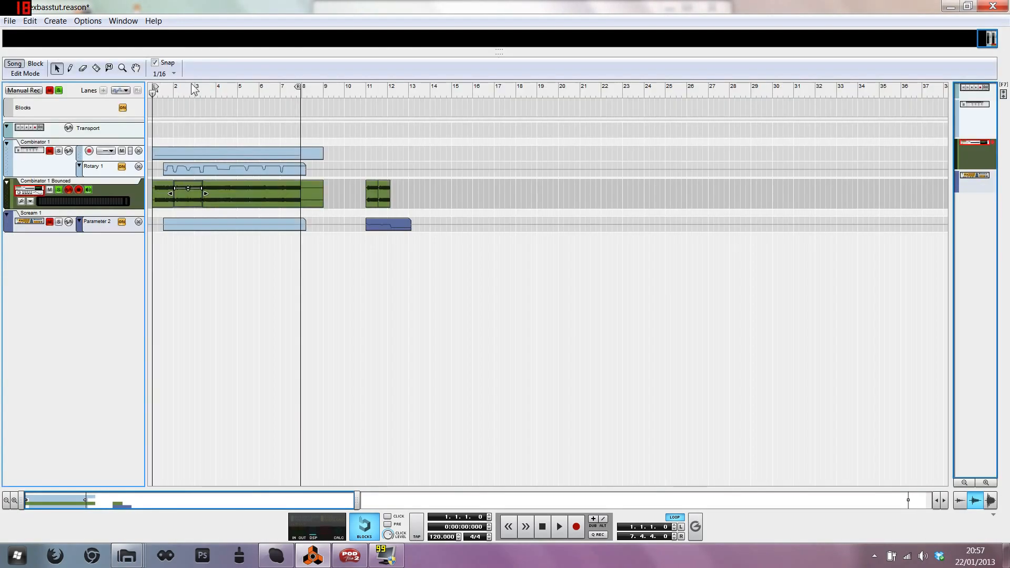
Step: Play the opening of the dry bounced bass, then stop and return the song position to the start
key("space")
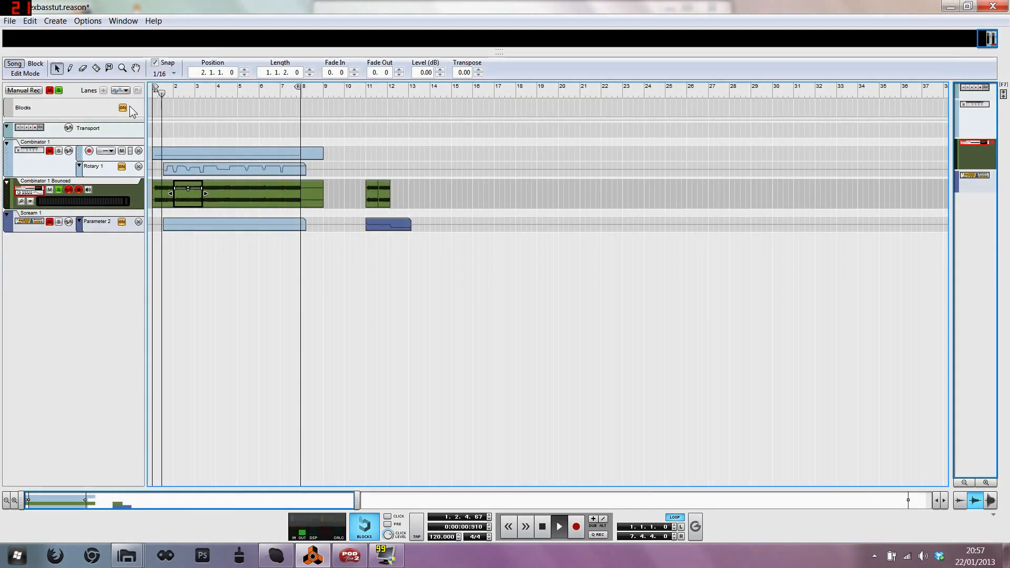
key("space")
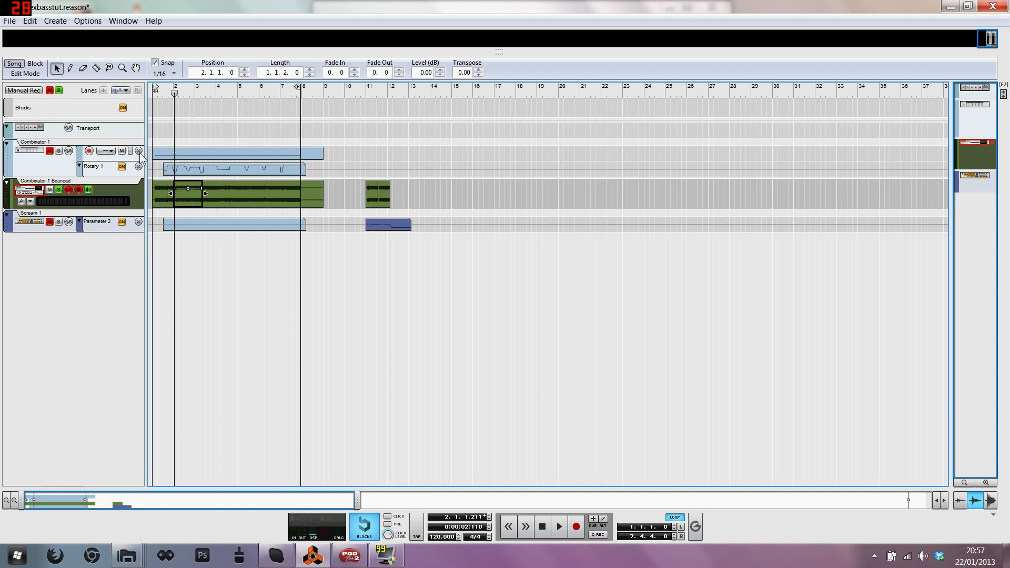
left_click_drag(174, 93, 152, 93)
left_click(123, 186)
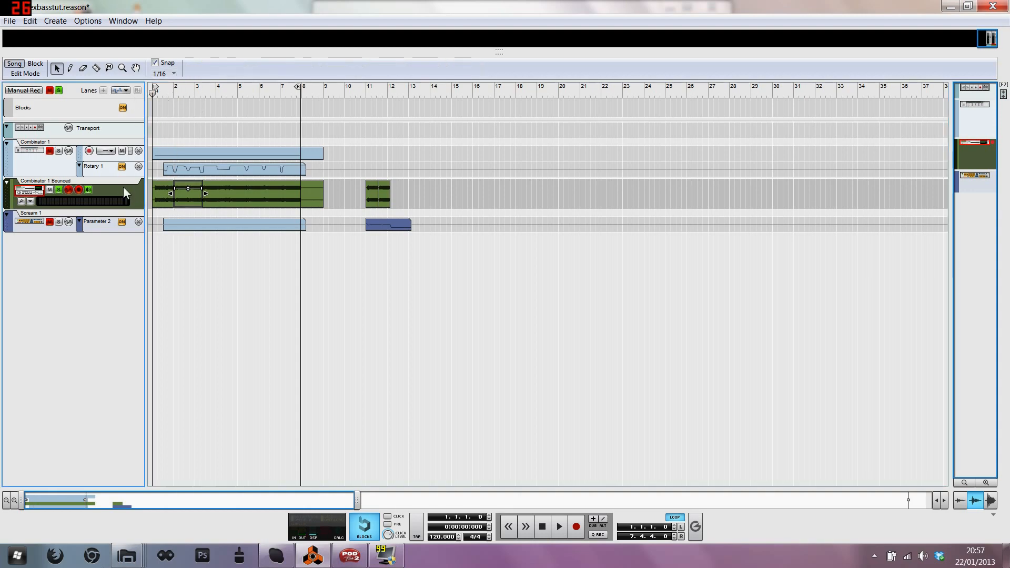
Step: Re-enable the bounced track's insert effects and bypass the second Scream 4, Compressor, Equalizer, Stereo Imager and Haas Stereo Widener Combinator individually
key("F6")
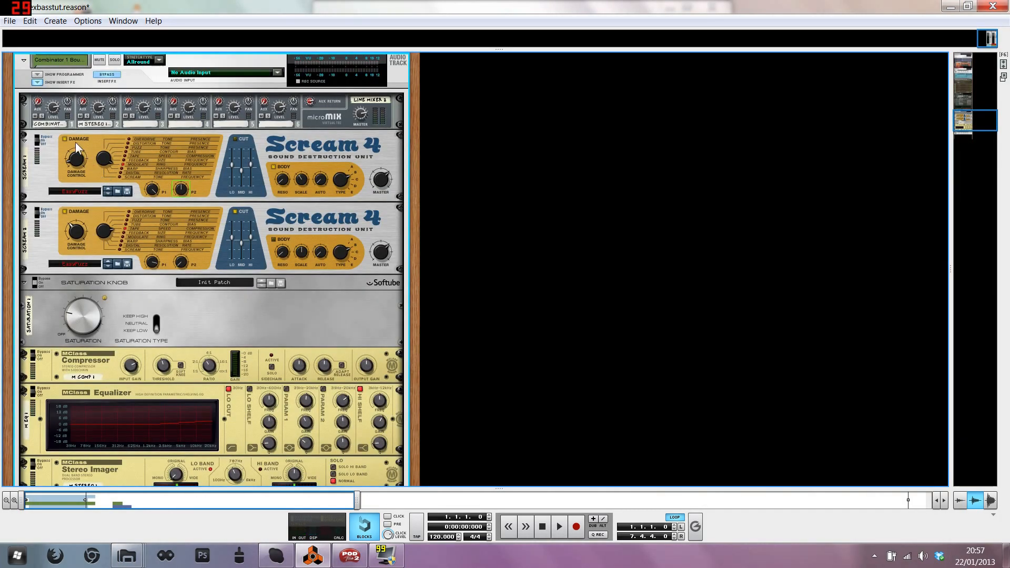
scroll(44, 138, "up", 1)
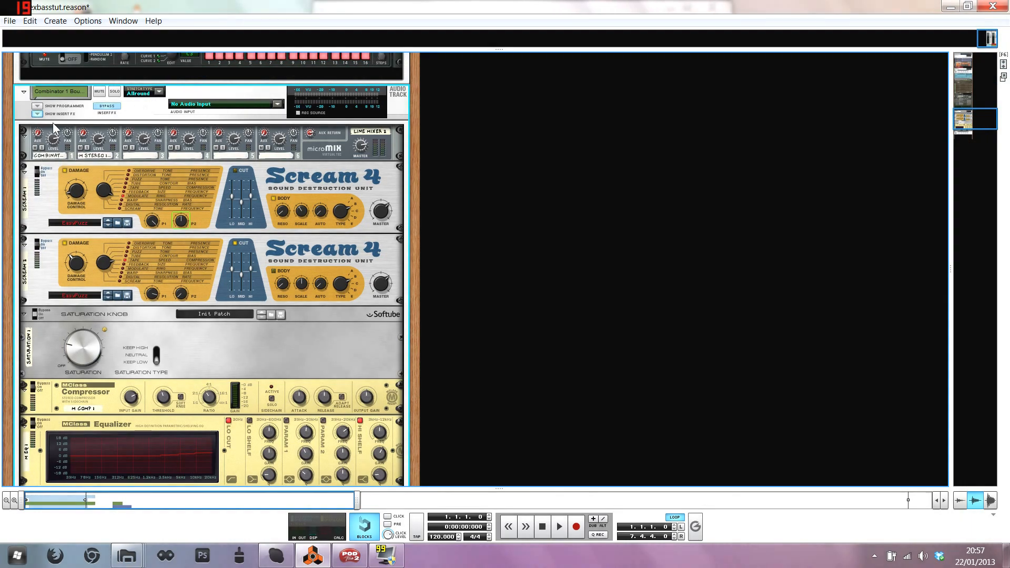
left_click(38, 251)
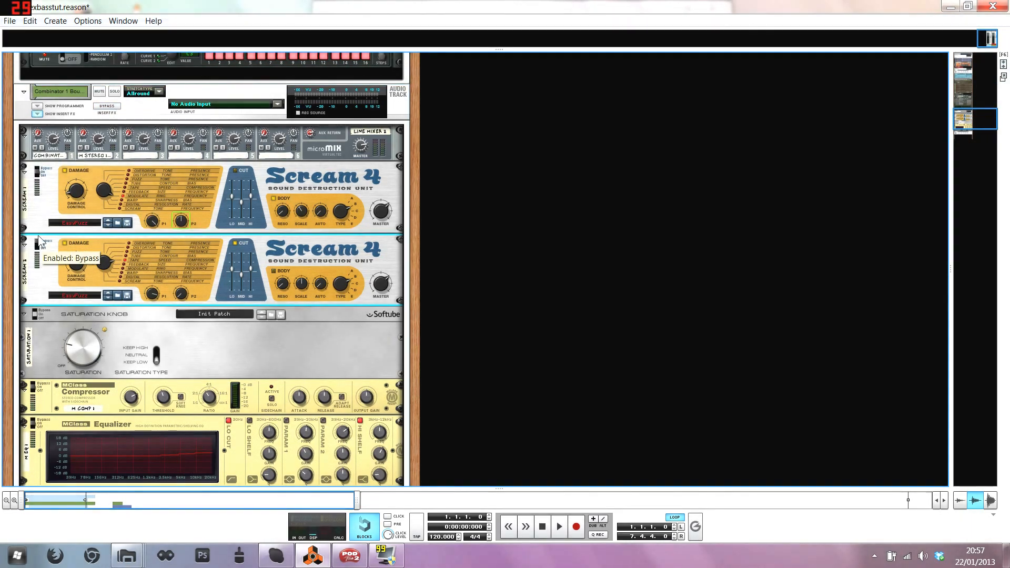
left_click(38, 392)
scroll(37, 363, "down", 4)
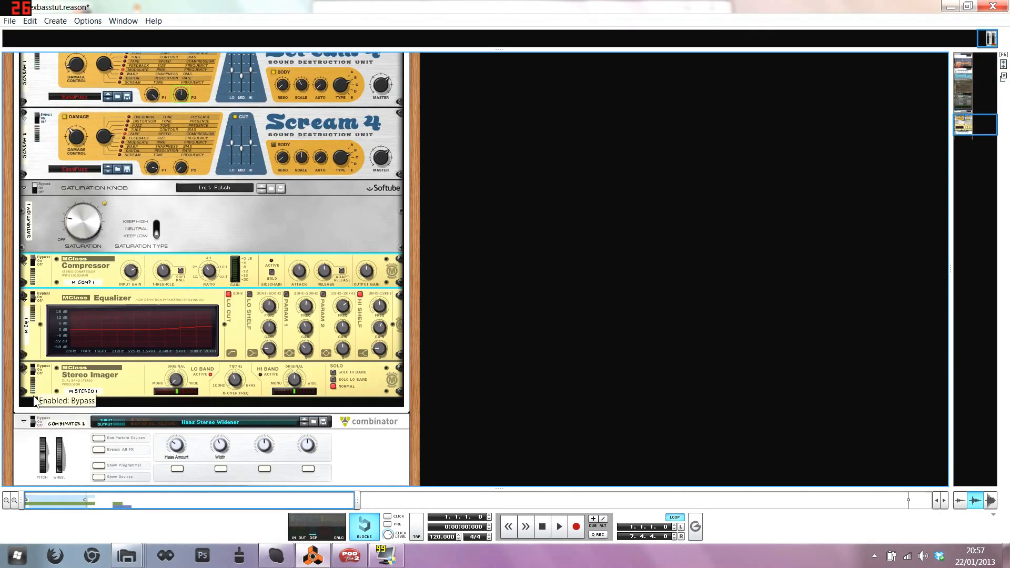
left_click(37, 308)
left_click(38, 370)
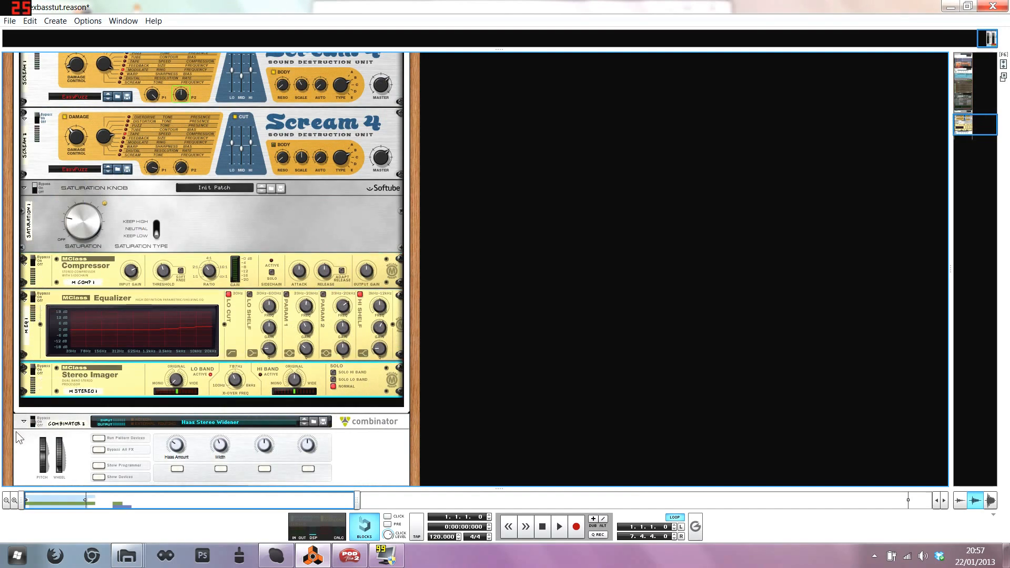
left_click(30, 427)
Step: Select the first Scream 4 and examine its damage, Parameter 2 and body settings
scroll(39, 363, "up", 5)
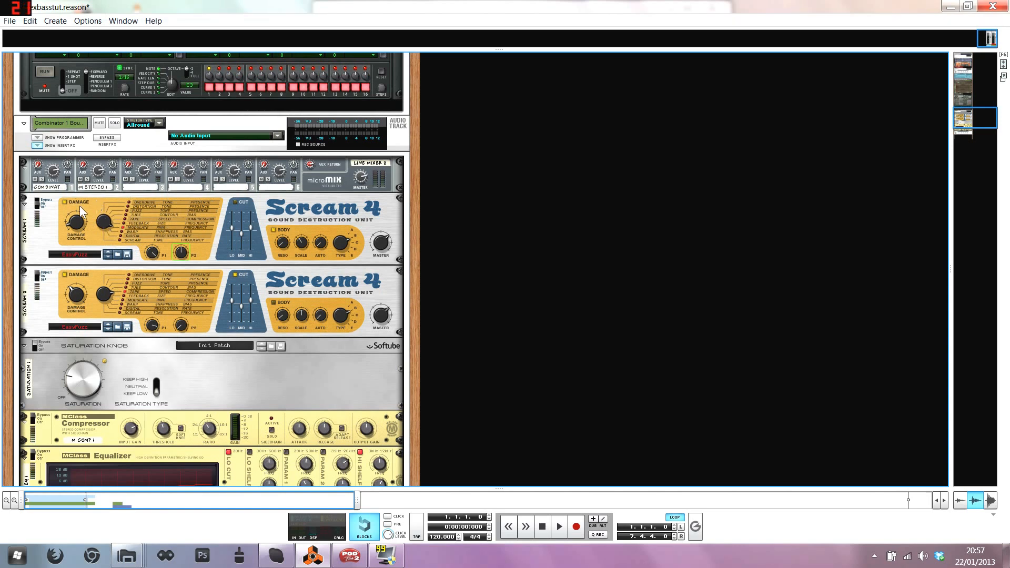
left_click(94, 203)
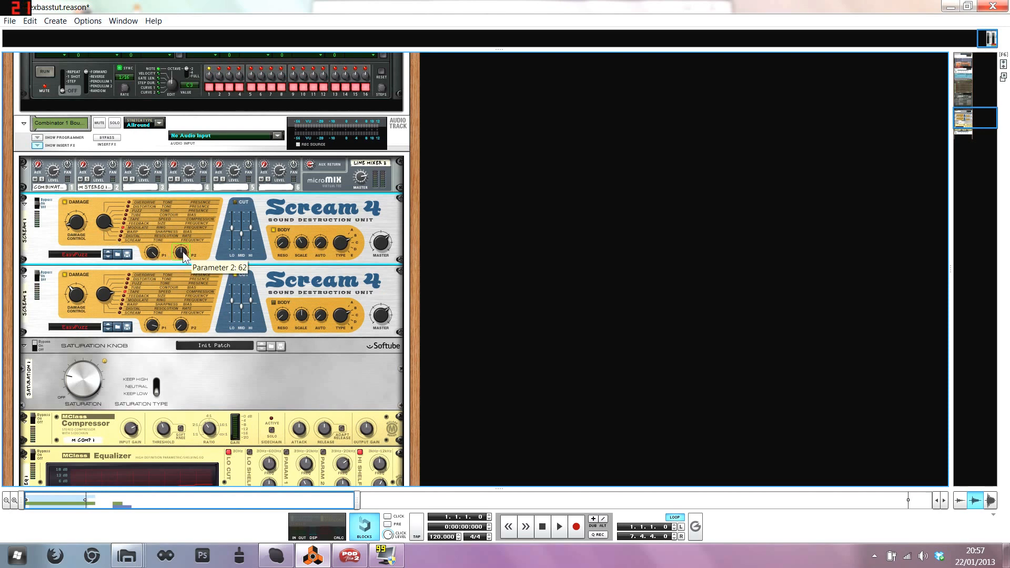
left_click(274, 230)
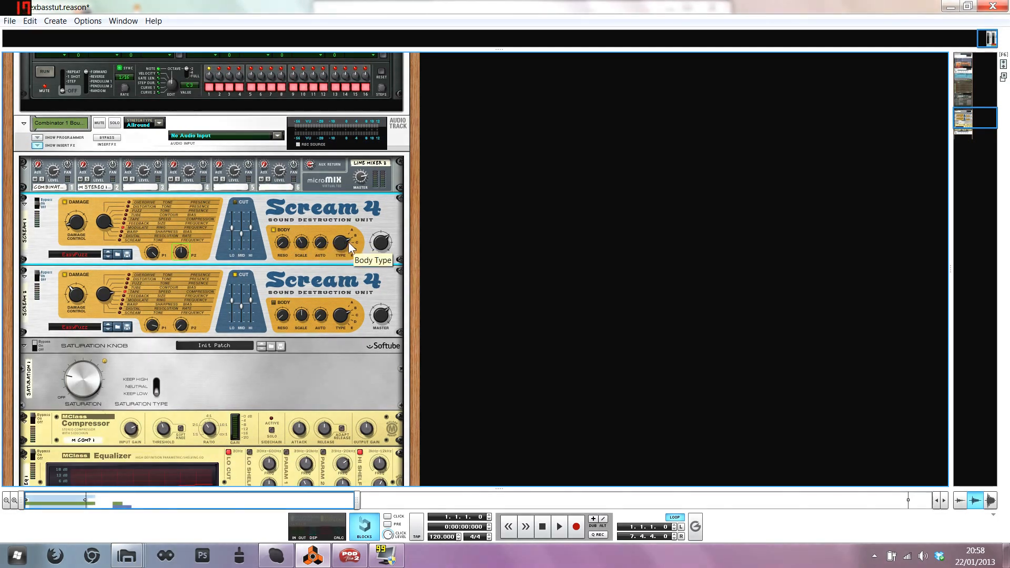
Step: Show the sequencer and play the bounced bass through the first Scream 4, then stop
key("F8")
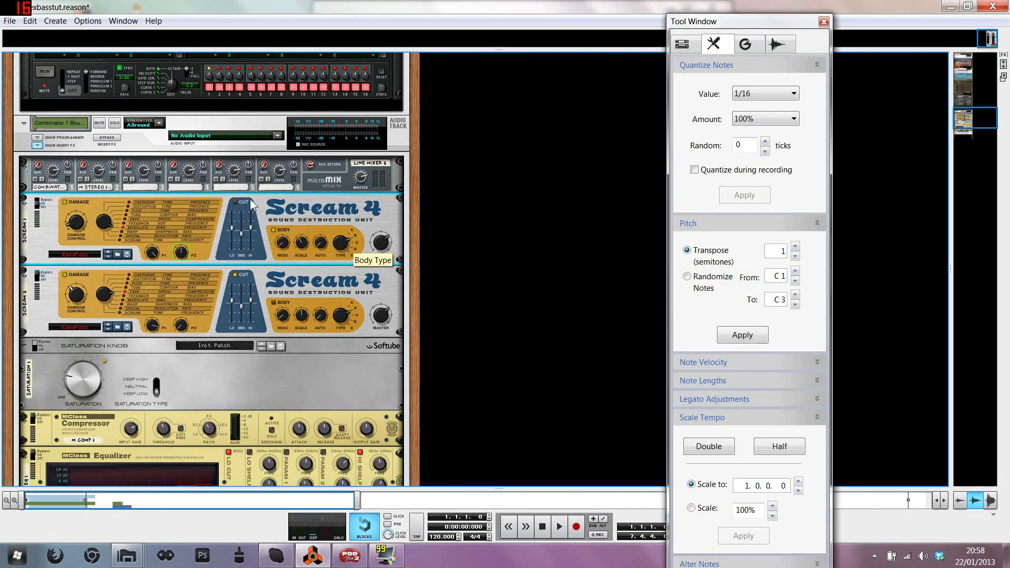
key("F7")
key("F8")
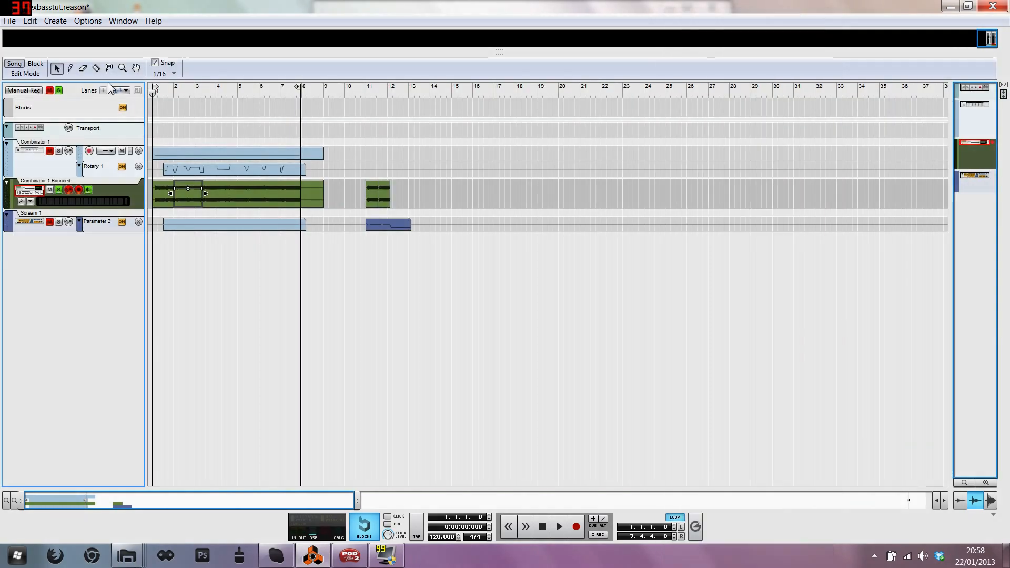
key("space")
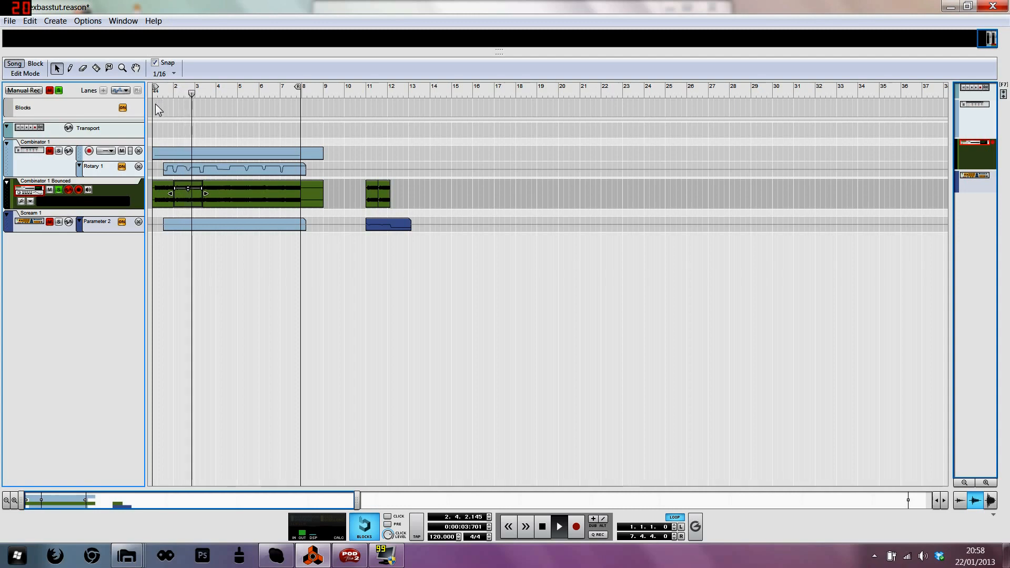
key("space")
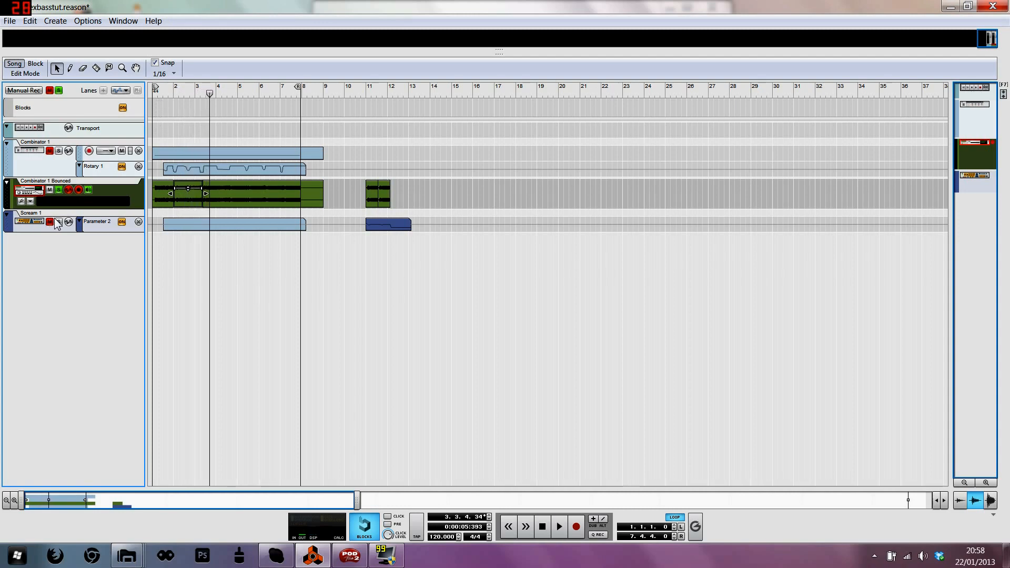
Step: Solo the Scream 1 automation track as well and play the bounced bass from near the song's start
left_click(164, 93)
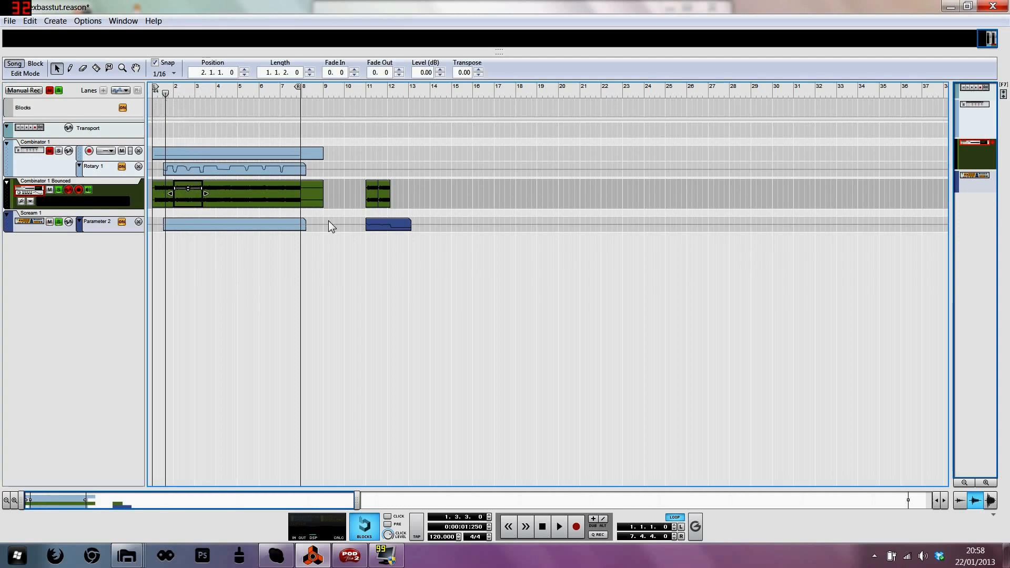
left_click(180, 93)
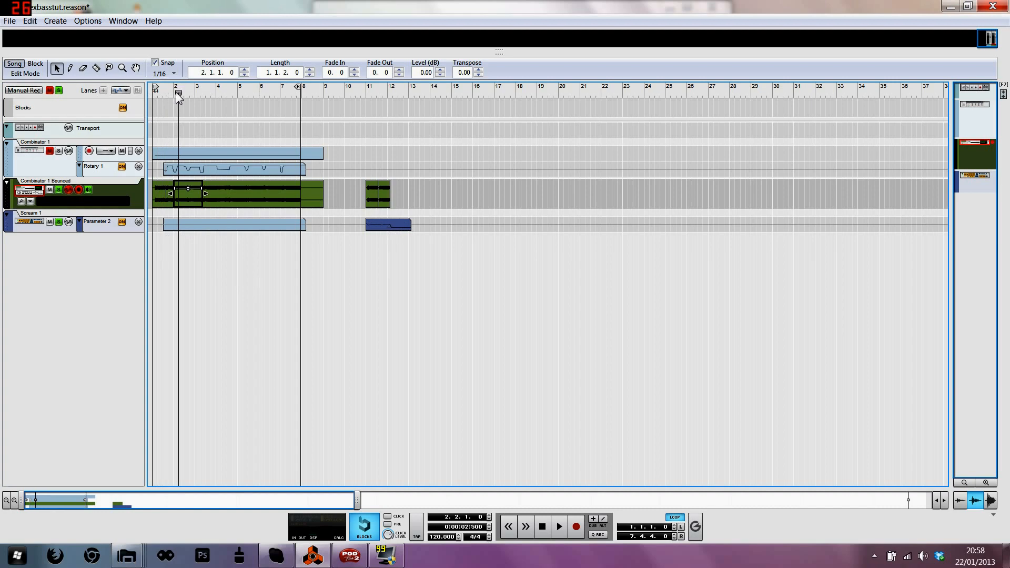
left_click(263, 93)
left_click_drag(263, 93, 155, 94)
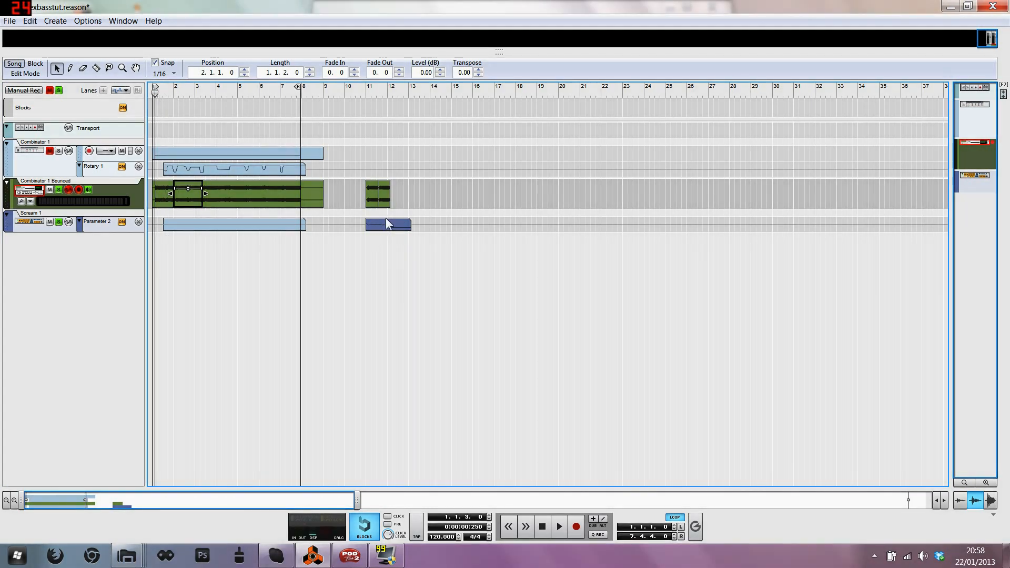
key("space")
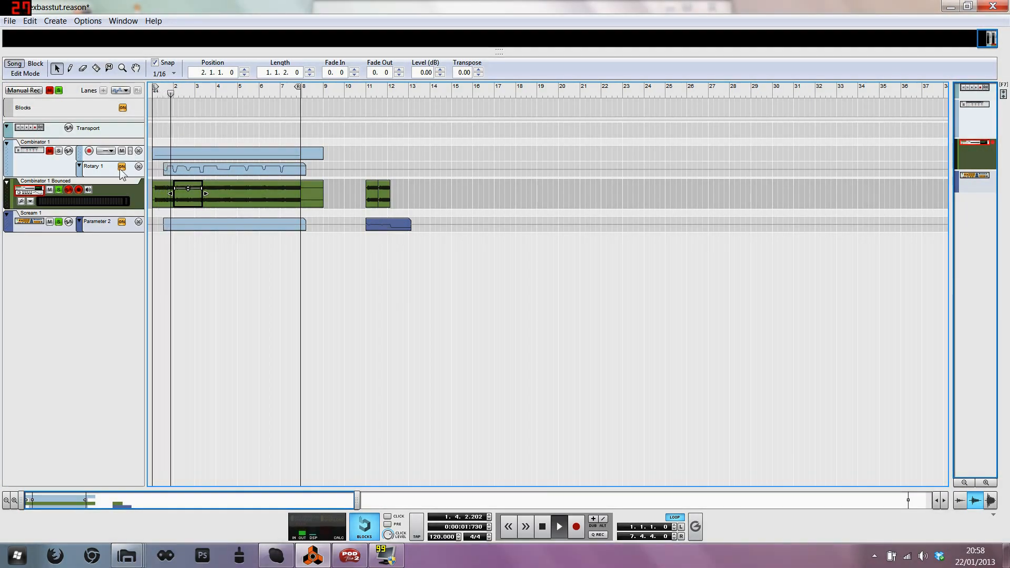
key("space")
Step: Switch the second Scream 4 on, compare its damage and body settings with the first unit, and return to the sequencer
key("F6")
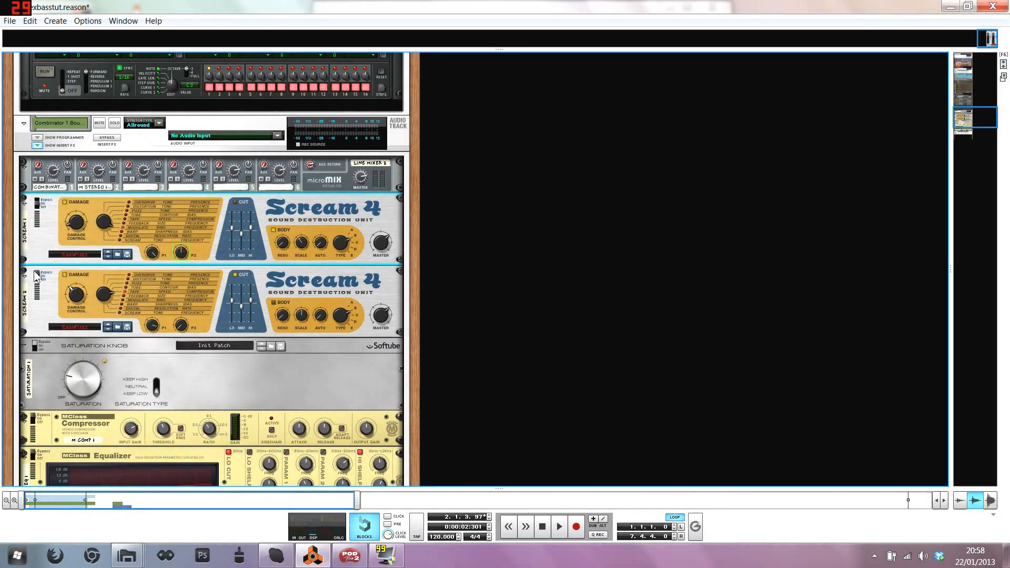
scroll(148, 249, "down", 2)
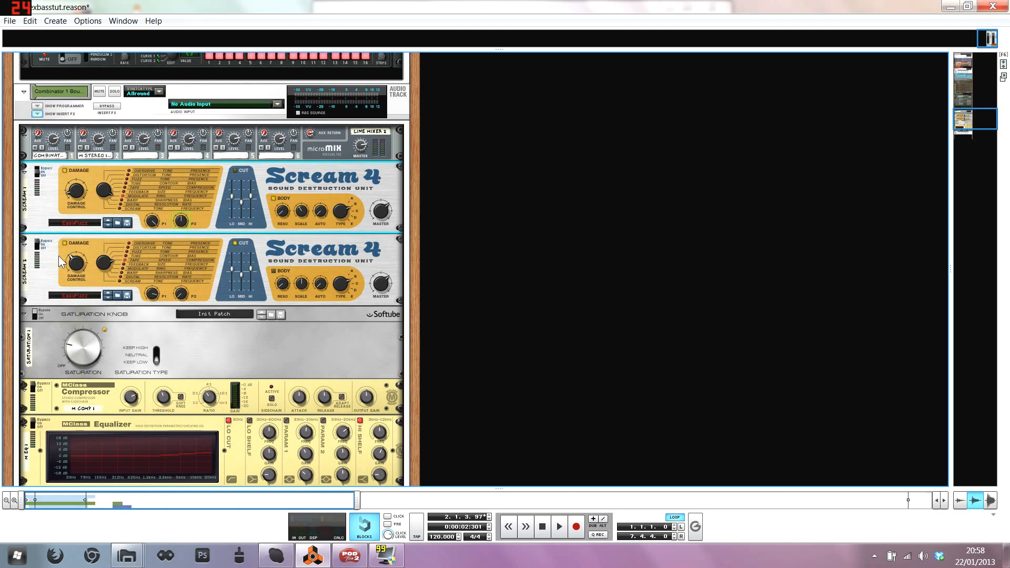
left_click(76, 262)
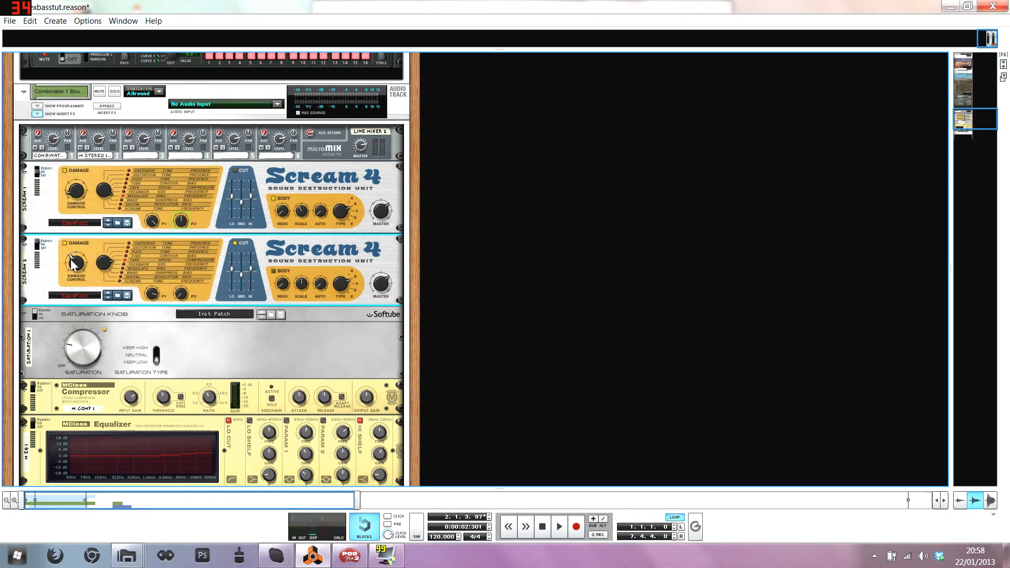
left_click(75, 190)
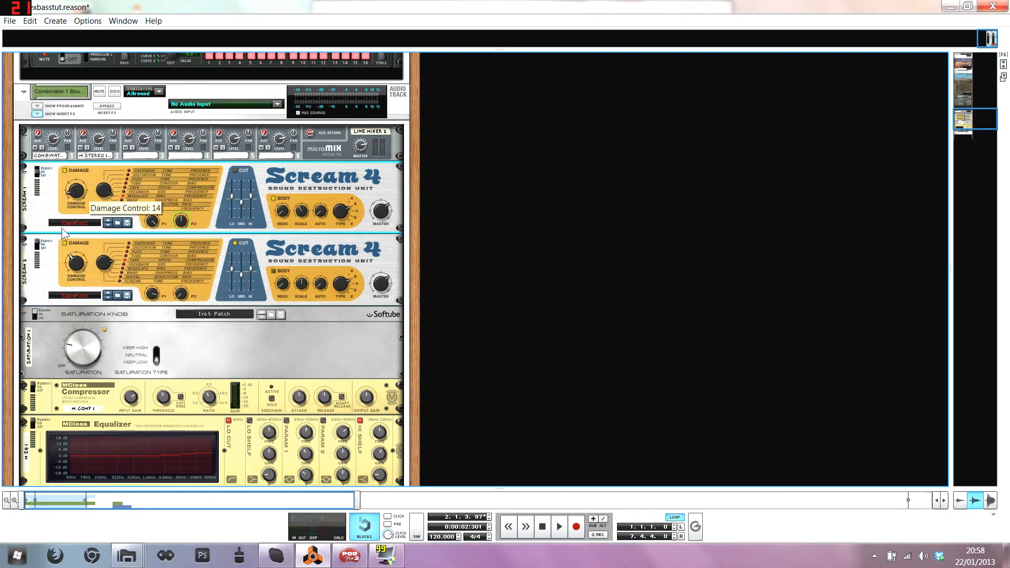
left_click(43, 247)
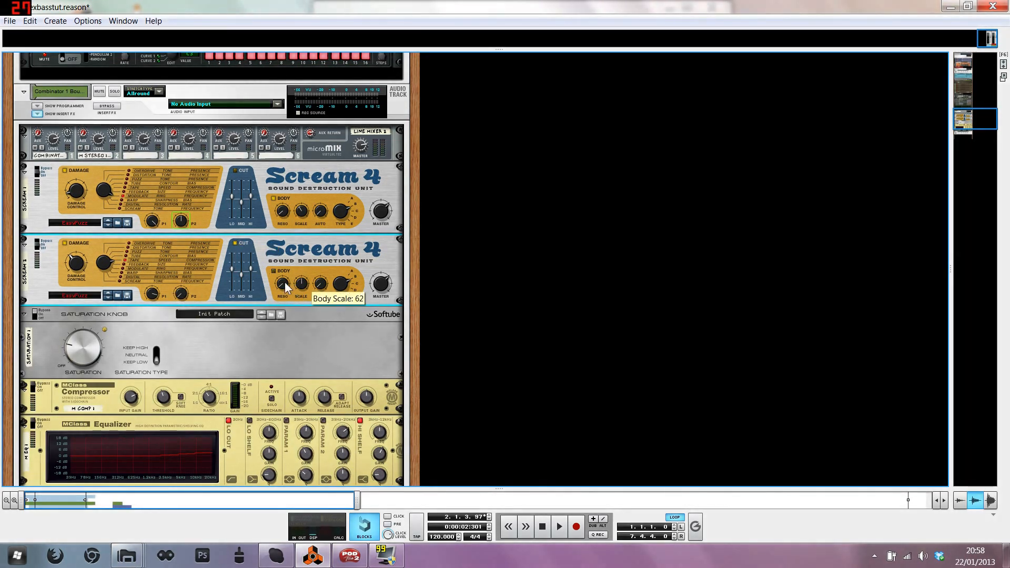
key("F7")
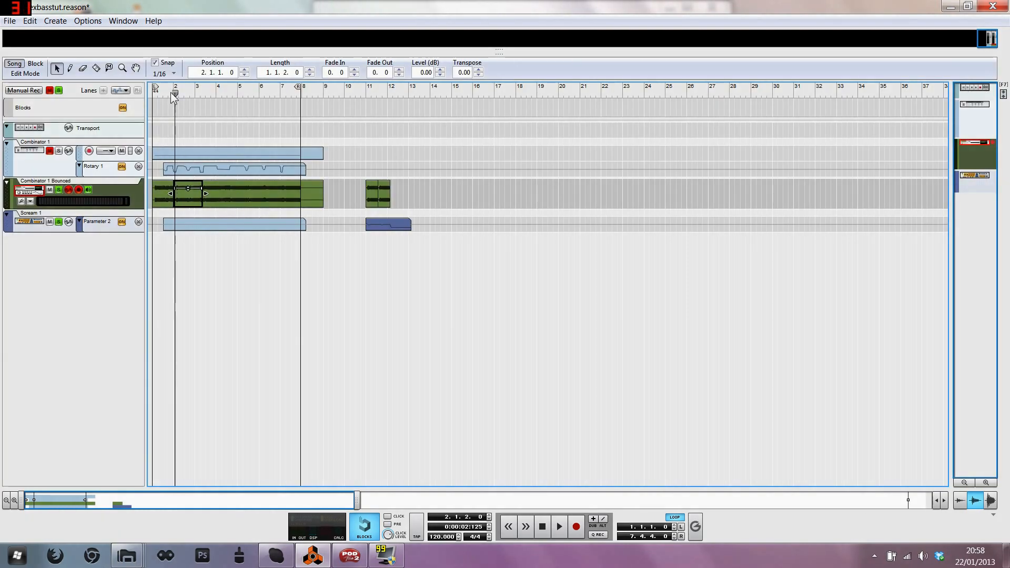
Step: Play the bounced bass from near the song's start, then select the Saturation Knob in the rack and examine its saturation amount and type
left_click(156, 89)
key("space")
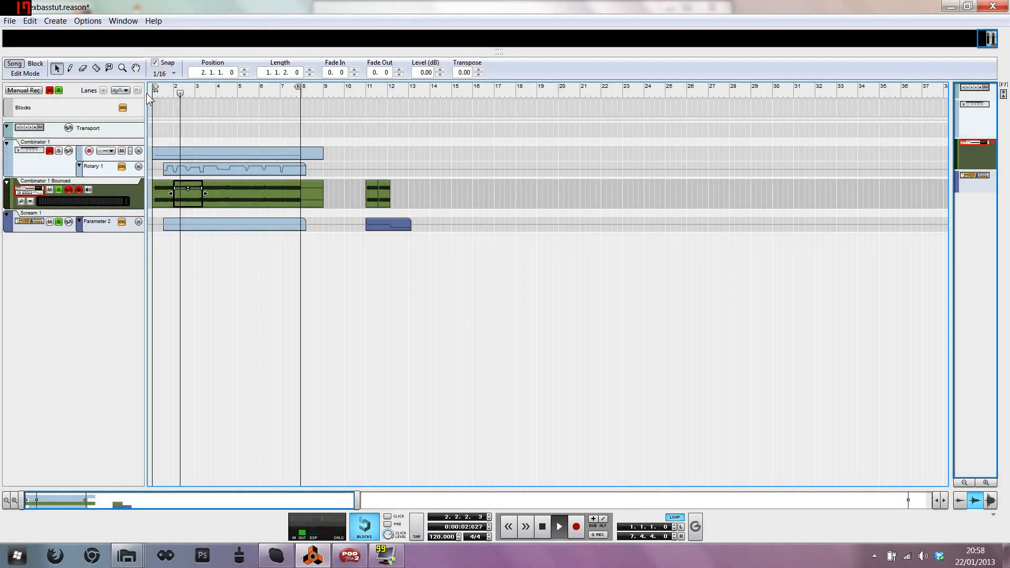
key("F6")
scroll(155, 154, "down", 5)
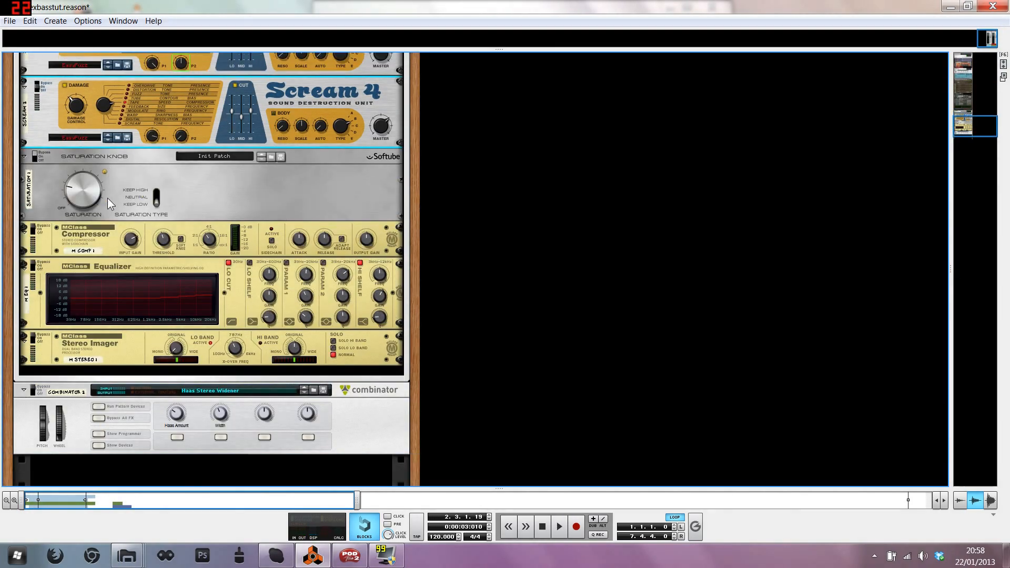
left_click(119, 164)
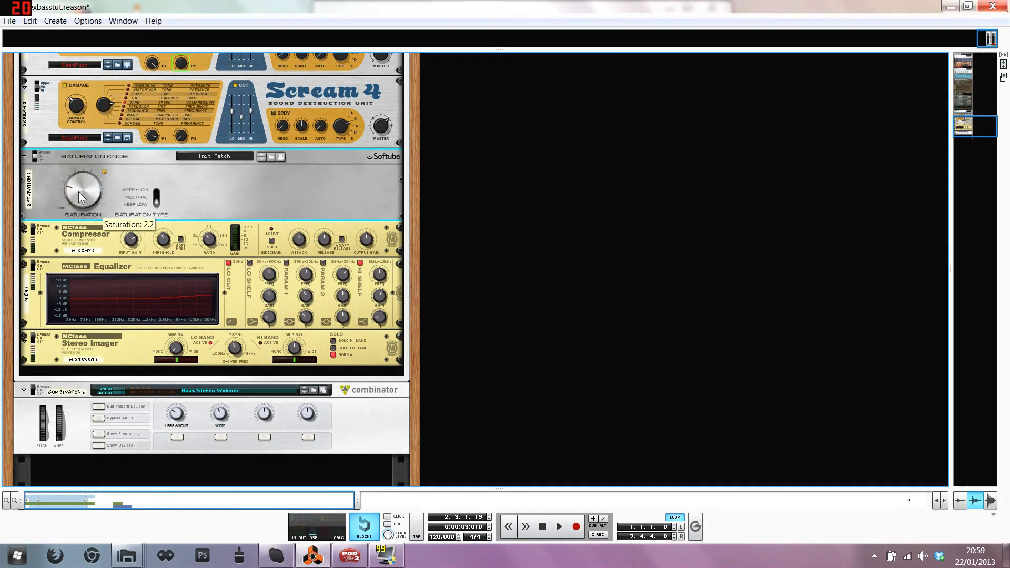
Step: Return to the sequencer, play the bounced bass through the Saturation Knob from near the song's start, and stop
key("F7")
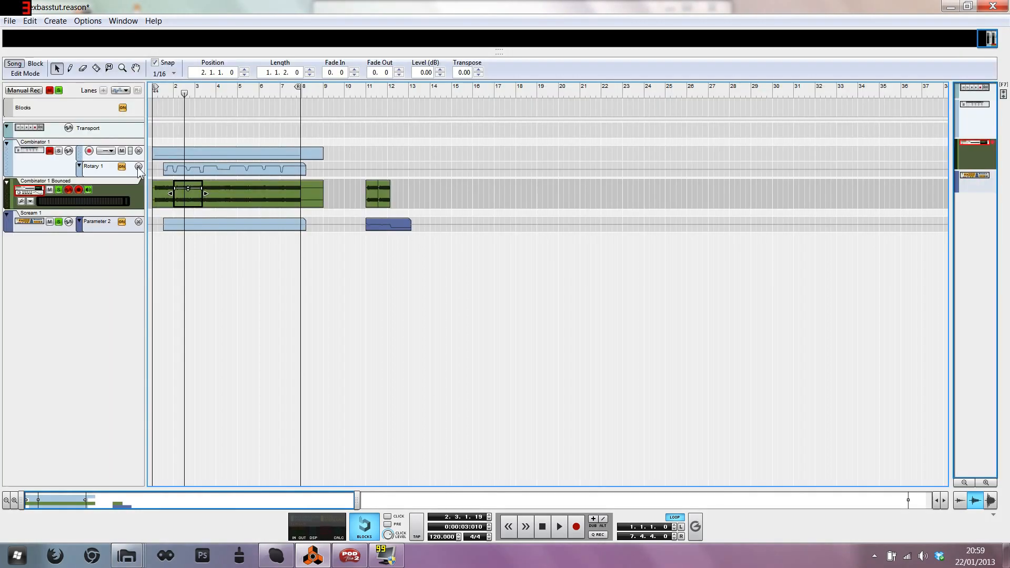
left_click_drag(161, 91, 150, 89)
key("space")
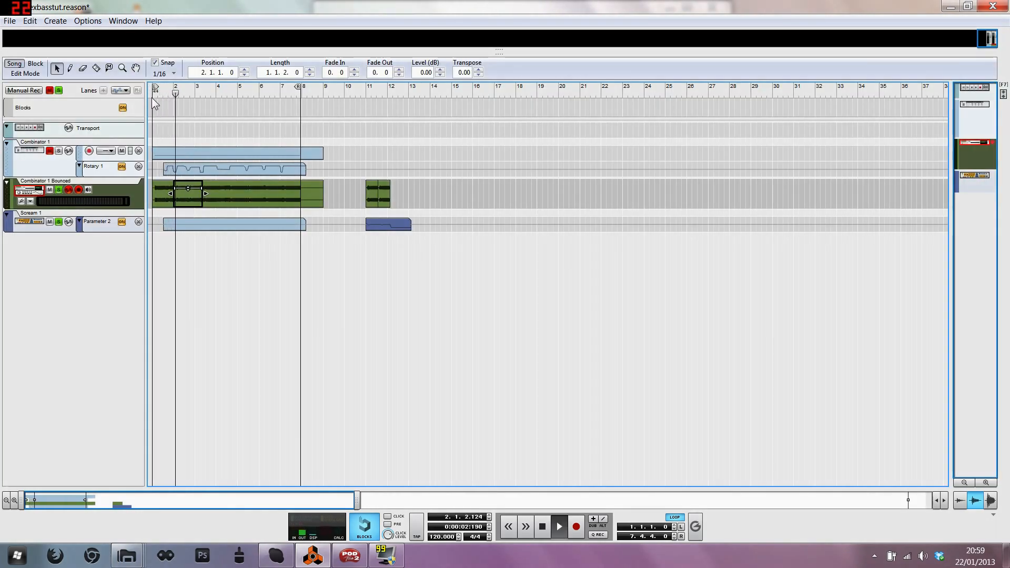
key("space")
Step: Show the rack with the sequencer, switch the MClass Compressor on and examine its threshold, ratio and release settings
key("F6")
scroll(90, 169, "down", 3)
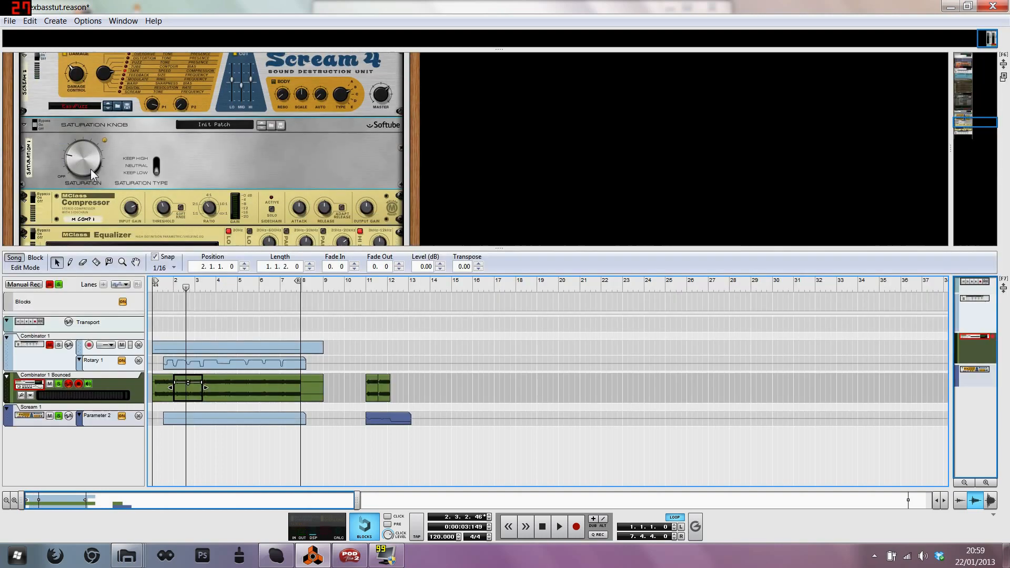
left_click(35, 167)
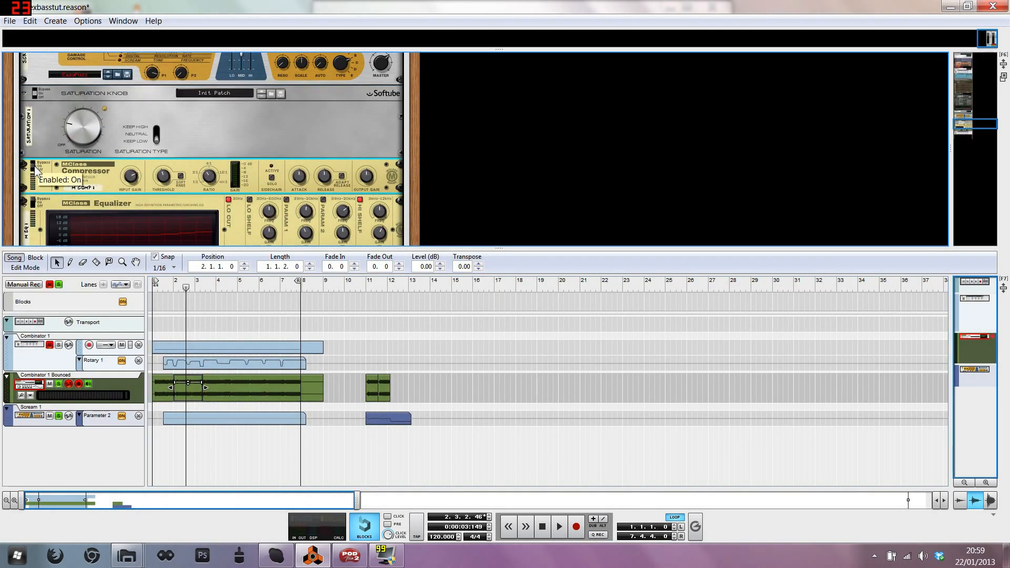
mouse_move(135, 180)
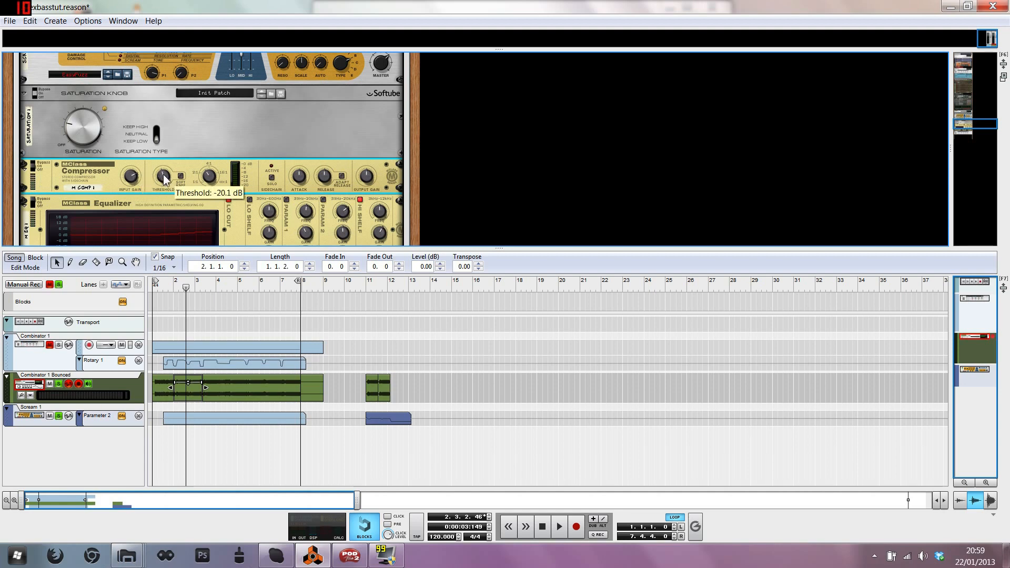
mouse_move(215, 179)
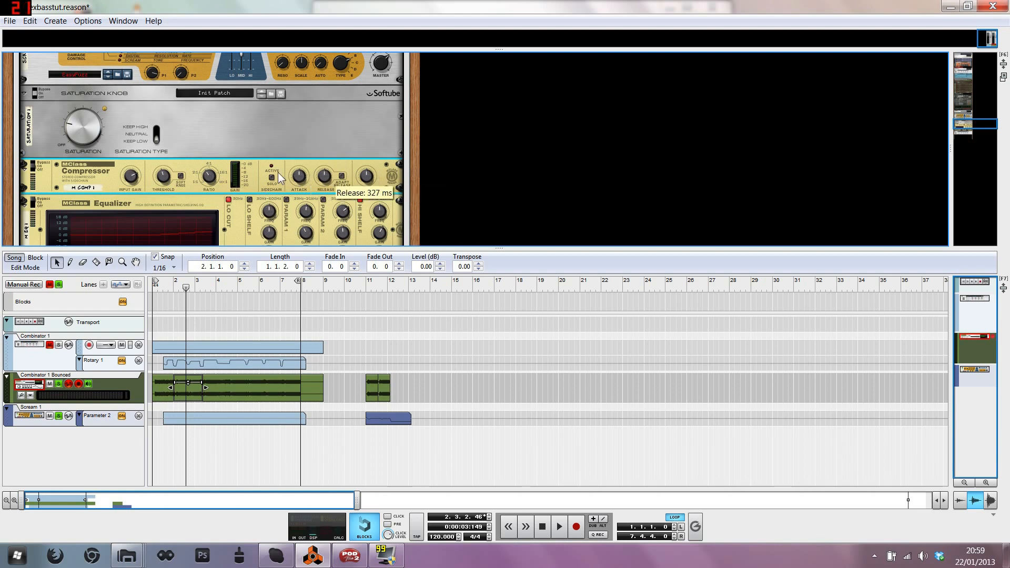
Step: Move the song position to the start, switch the MClass Equalizer on and examine its high-shelf gain and frequency
scroll(157, 185, "down", 1)
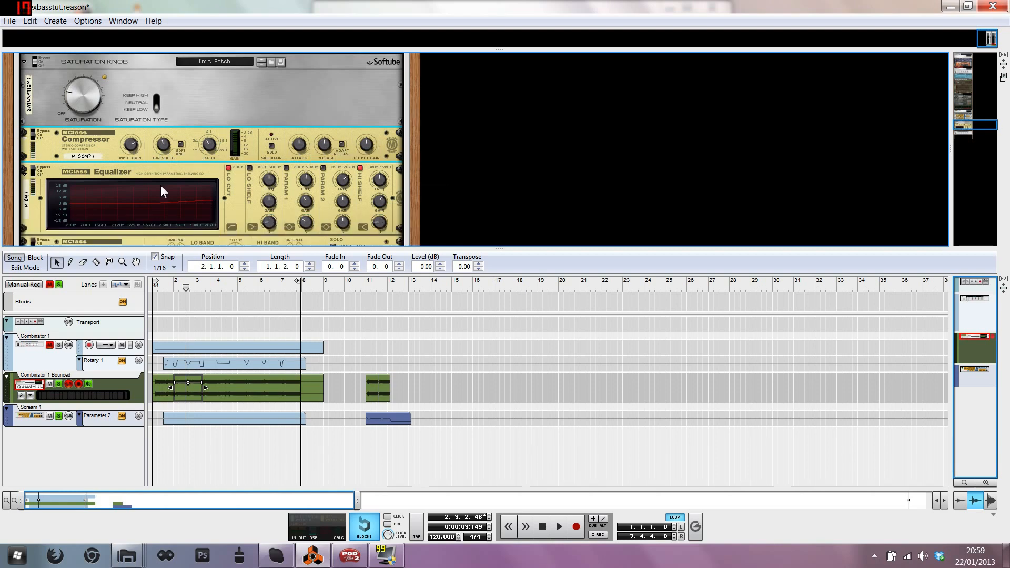
left_click_drag(176, 287, 147, 262)
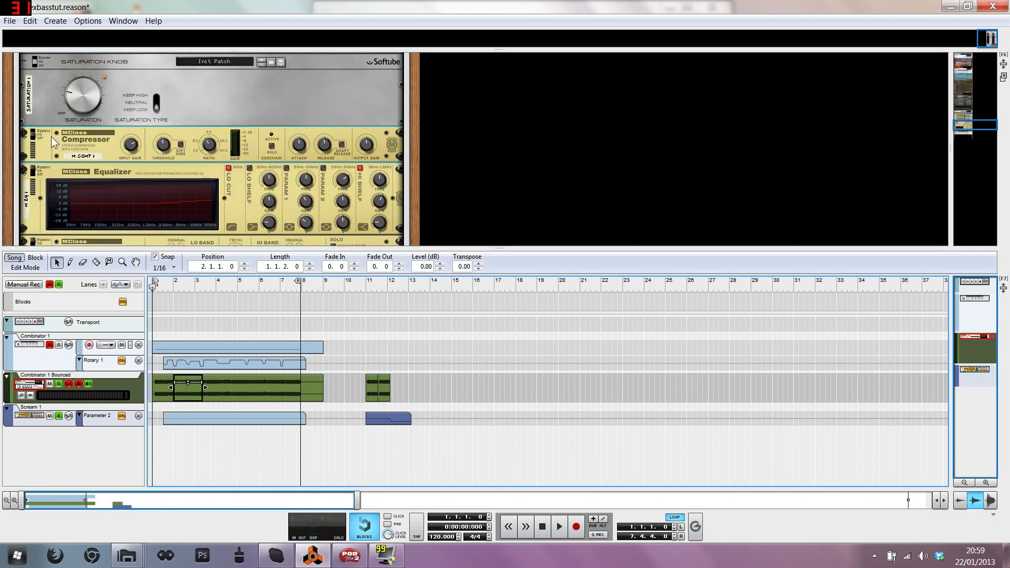
left_click(33, 176)
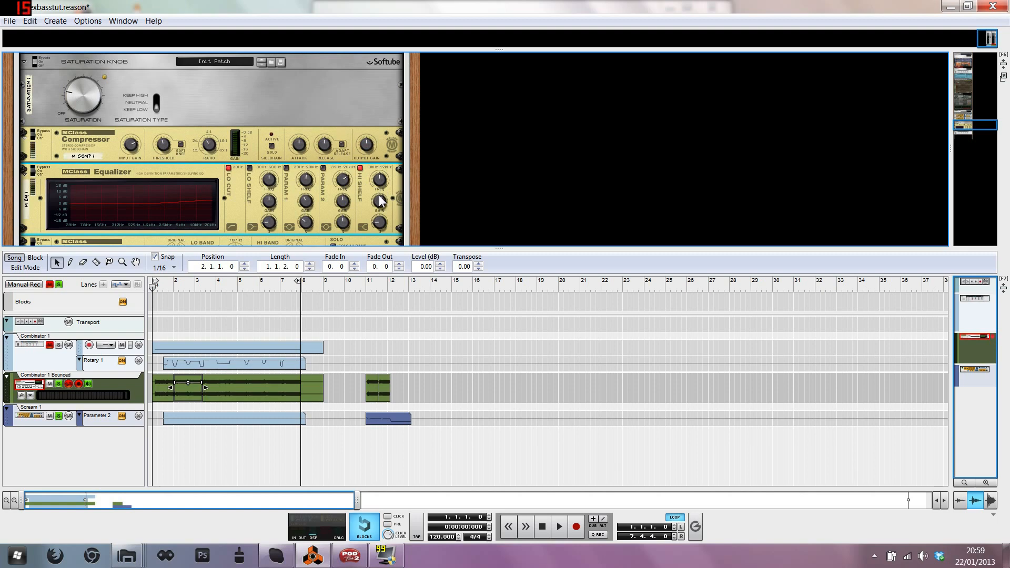
mouse_move(382, 207)
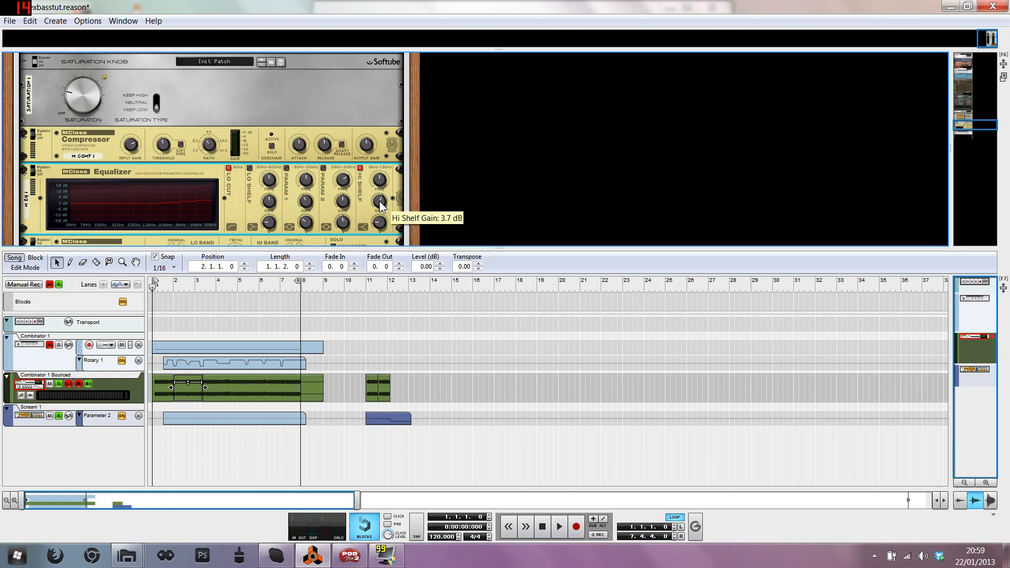
mouse_move(382, 182)
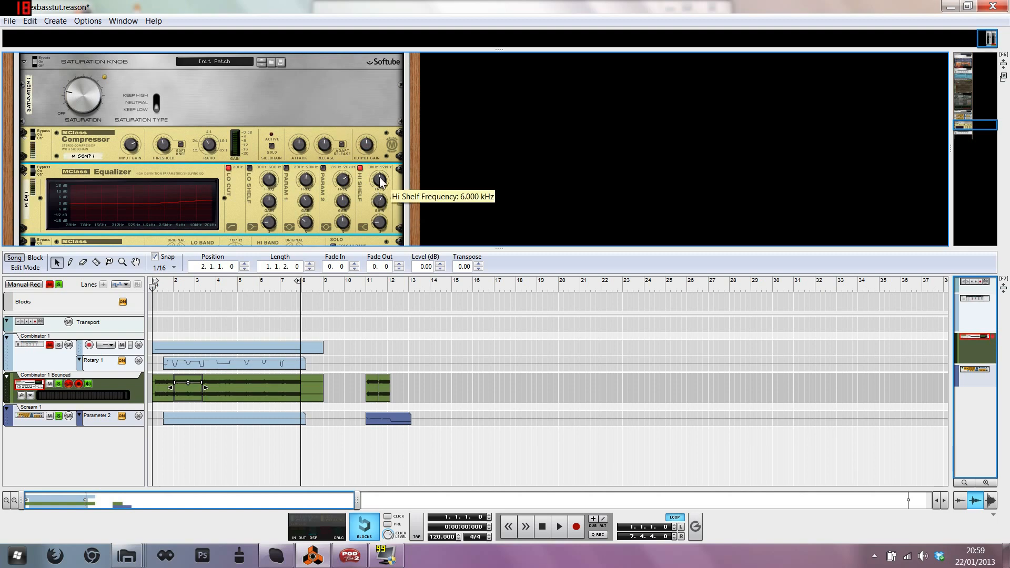
Step: Review the insert effects chain from the line mixer through the Scream 4 units and Saturation Knob to the MClass devices
scroll(379, 178, "up", 10)
scroll(217, 175, "down", 10)
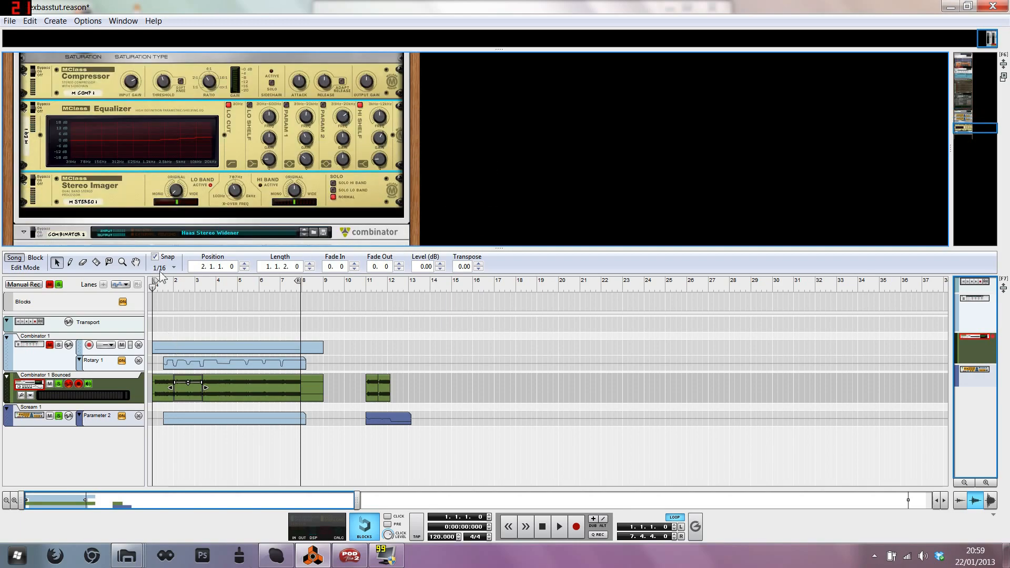
scroll(150, 190, "up", 10)
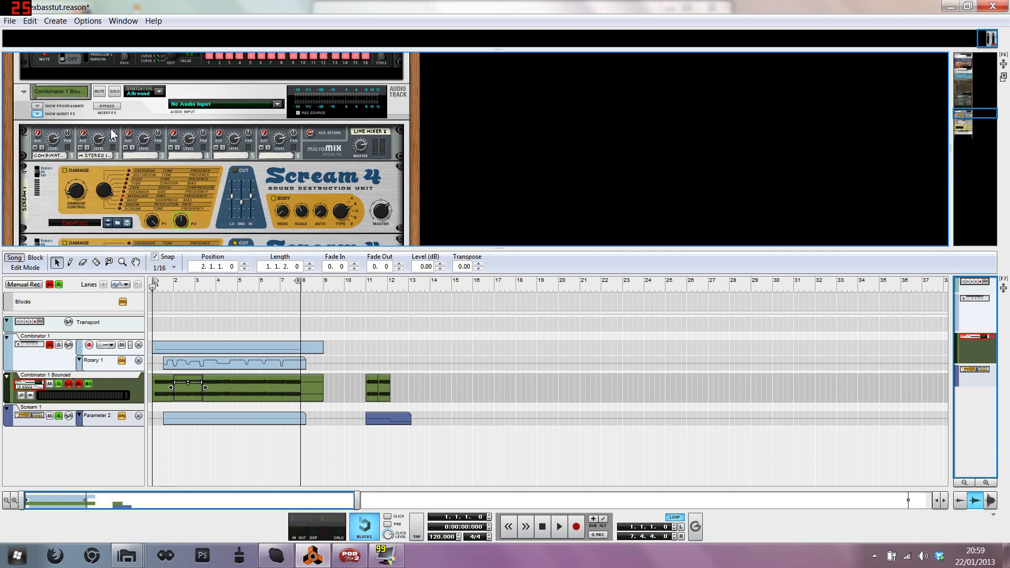
scroll(121, 157, "down", 3)
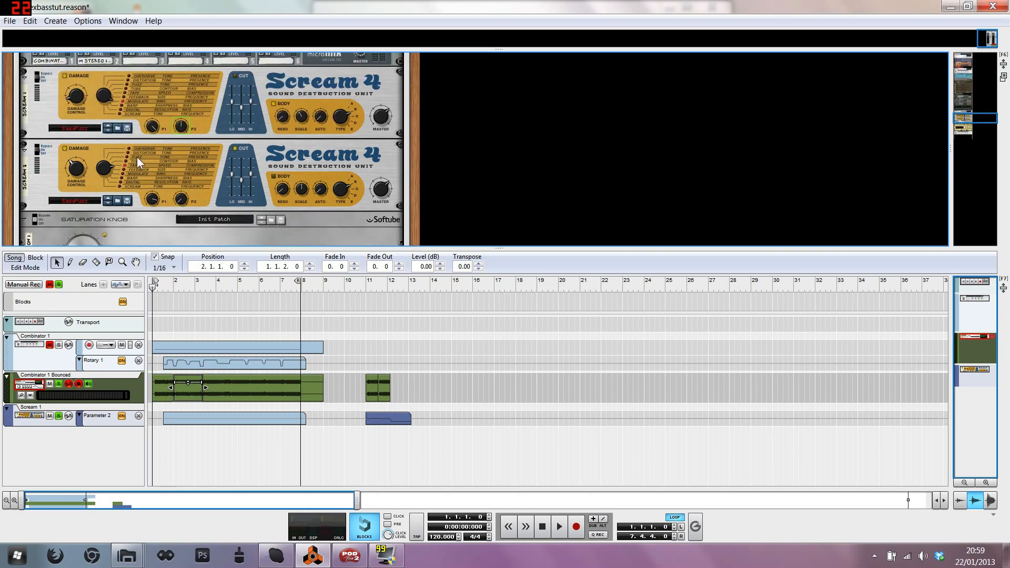
scroll(112, 158, "down", 8)
scroll(121, 147, "up", 4)
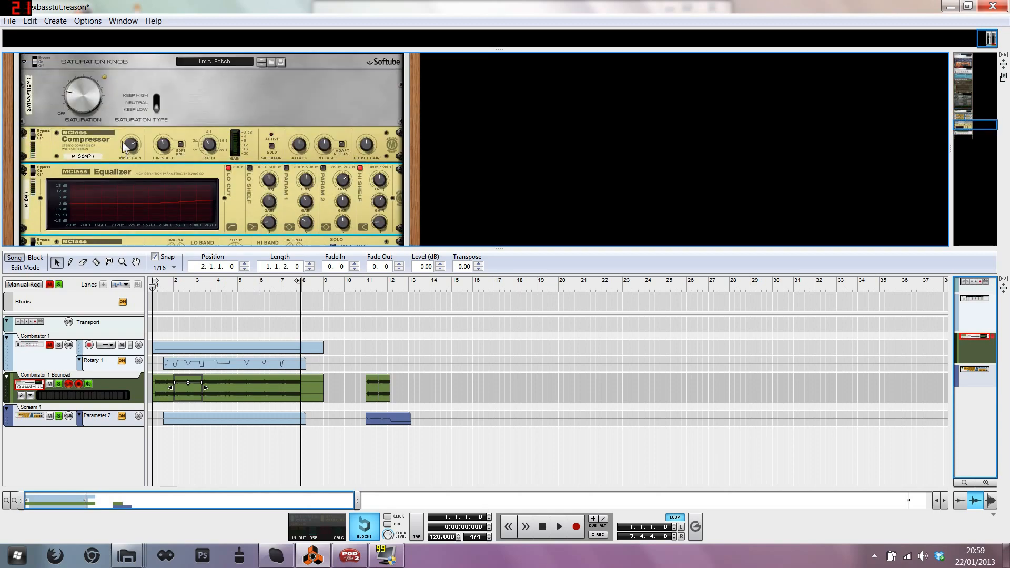
scroll(124, 139, "up", 4)
scroll(132, 142, "down", 5)
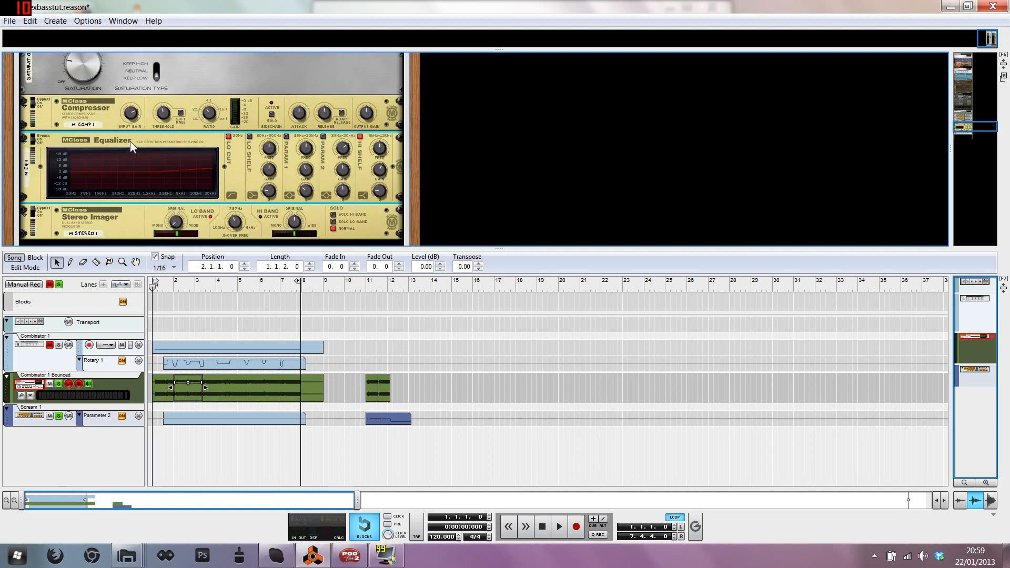
Step: Switch the MClass Stereo Imager on and examine its low-band width and crossover frequency
scroll(130, 141, "down", 2)
left_click(39, 154)
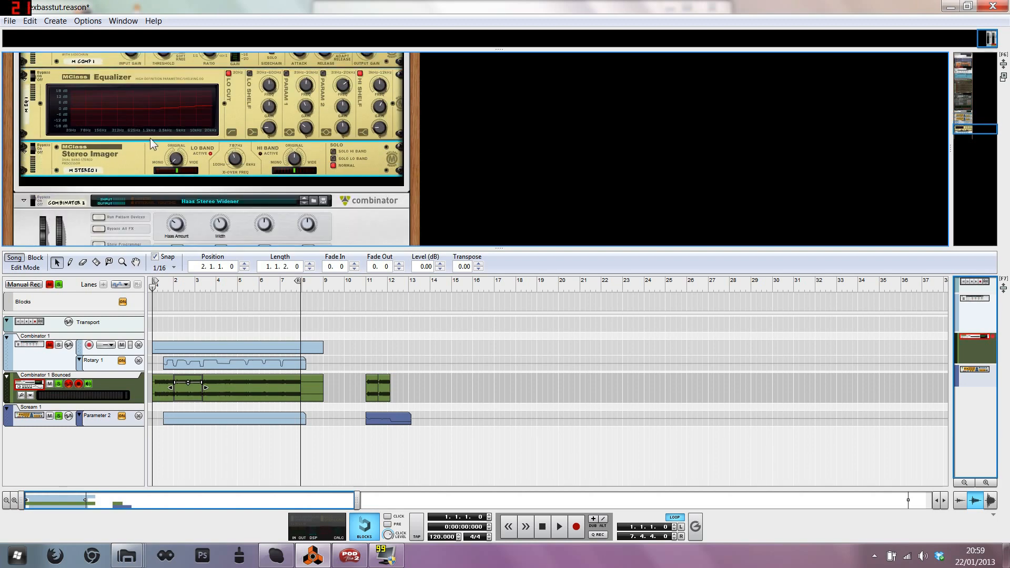
mouse_move(235, 156)
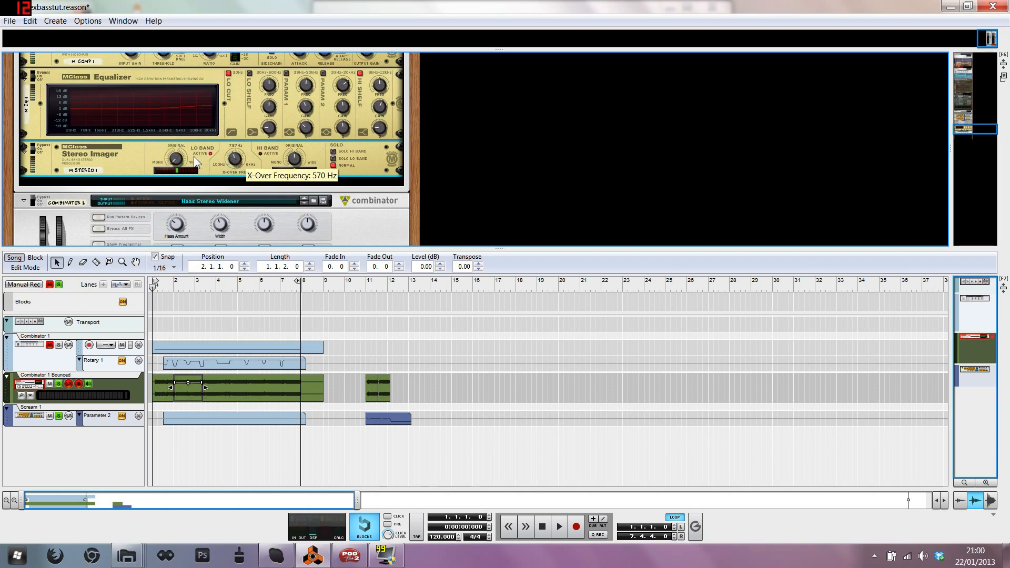
Step: Examine the Stereo Imager's cabling at the rear of the rack, select the Combinator below it and return to the front
key("Tab")
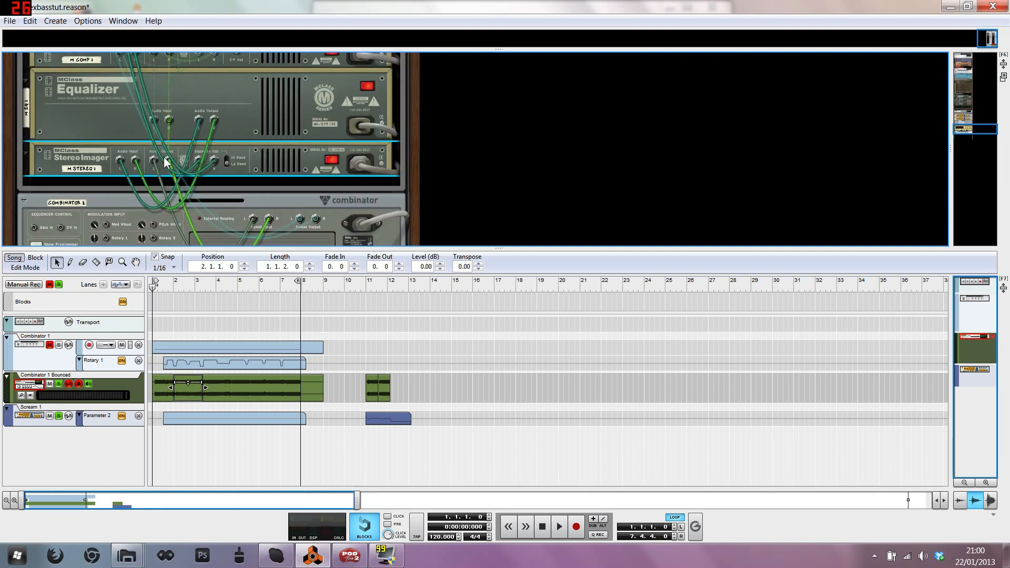
left_click(206, 191)
key("Tab")
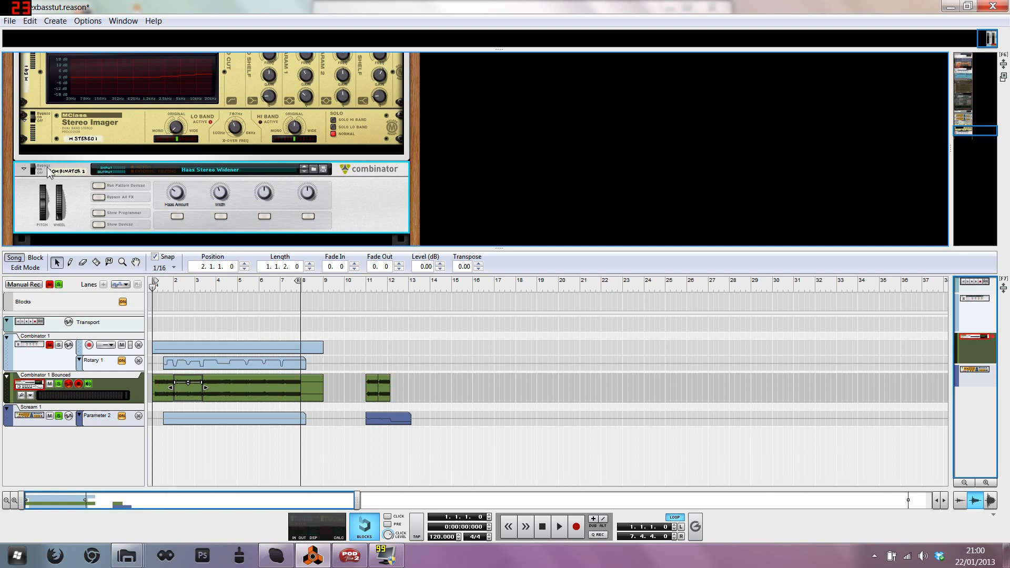
Step: Look at the devices inside the Haas Stereo Widener Combinator, hide them, switch the Combinator on and check its Haas Amount and Width
left_click(98, 224)
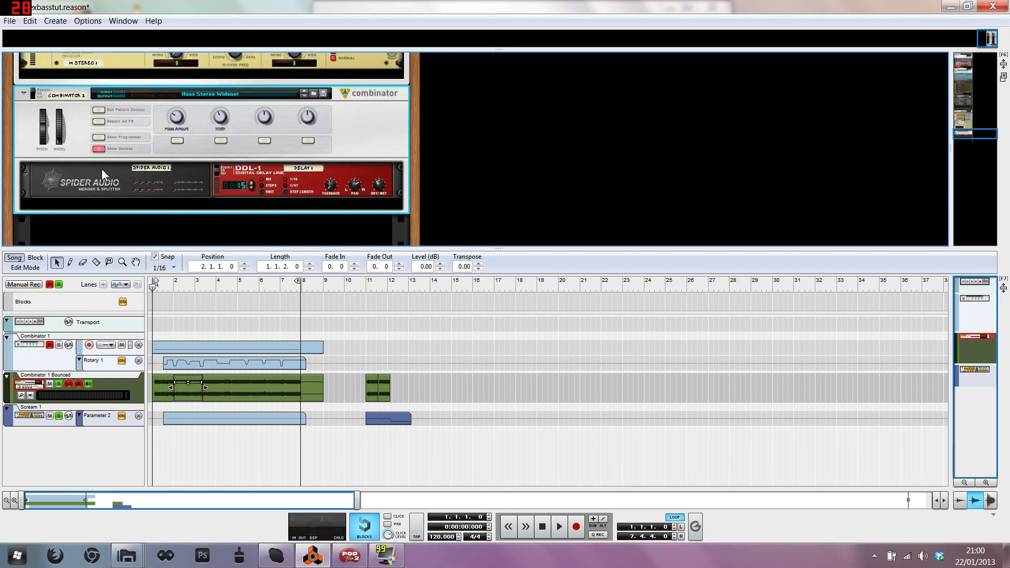
left_click(99, 148)
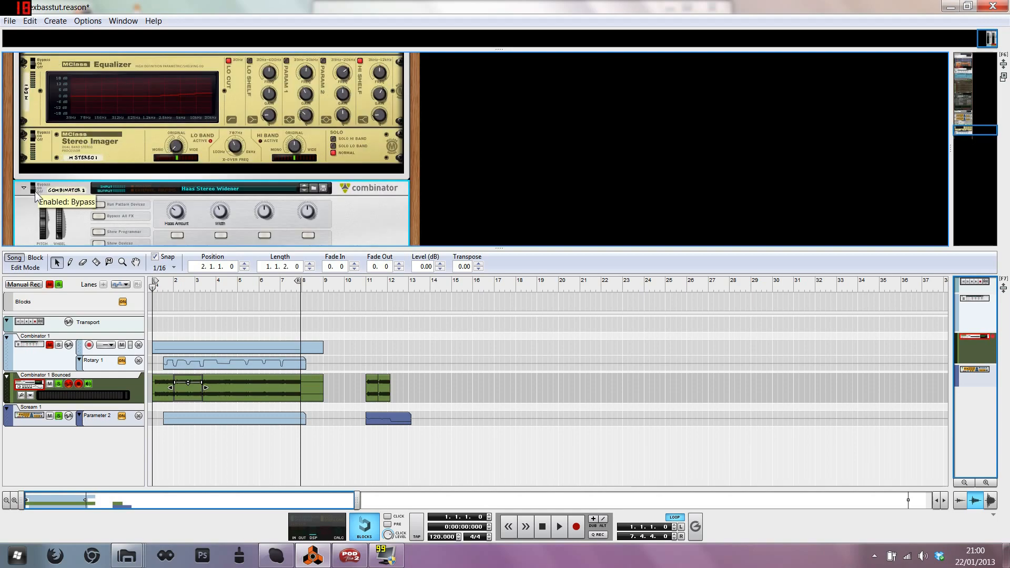
left_click(35, 191)
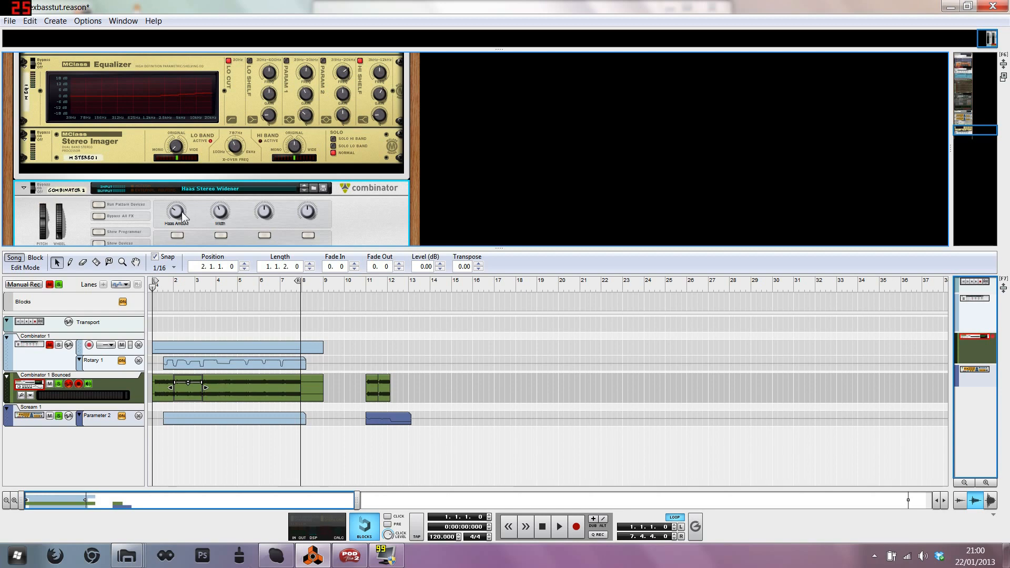
mouse_move(221, 213)
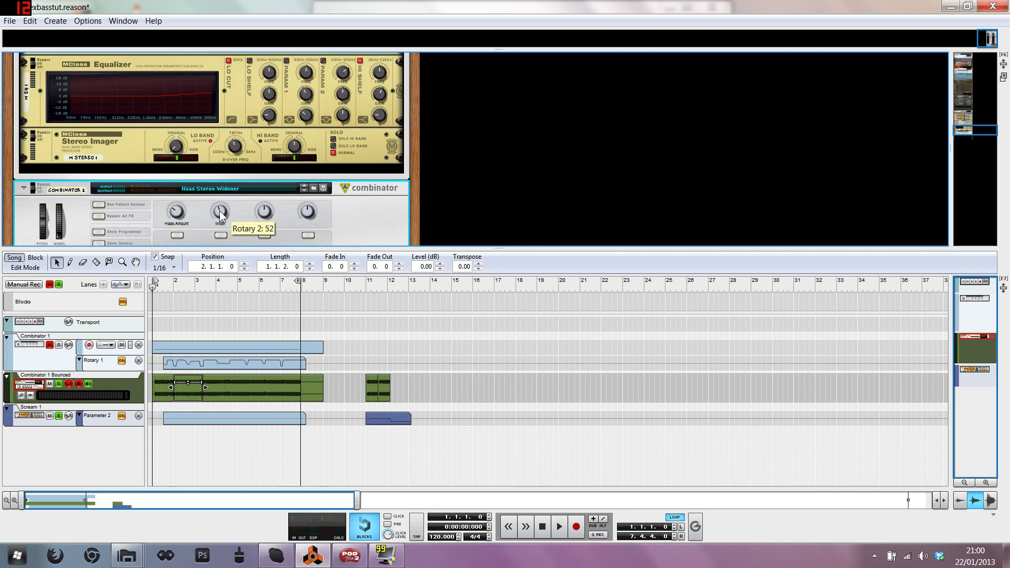
Step: Select the Stereo Imager again and examine its high-band width and its rear output connections
scroll(184, 167, "up", 1)
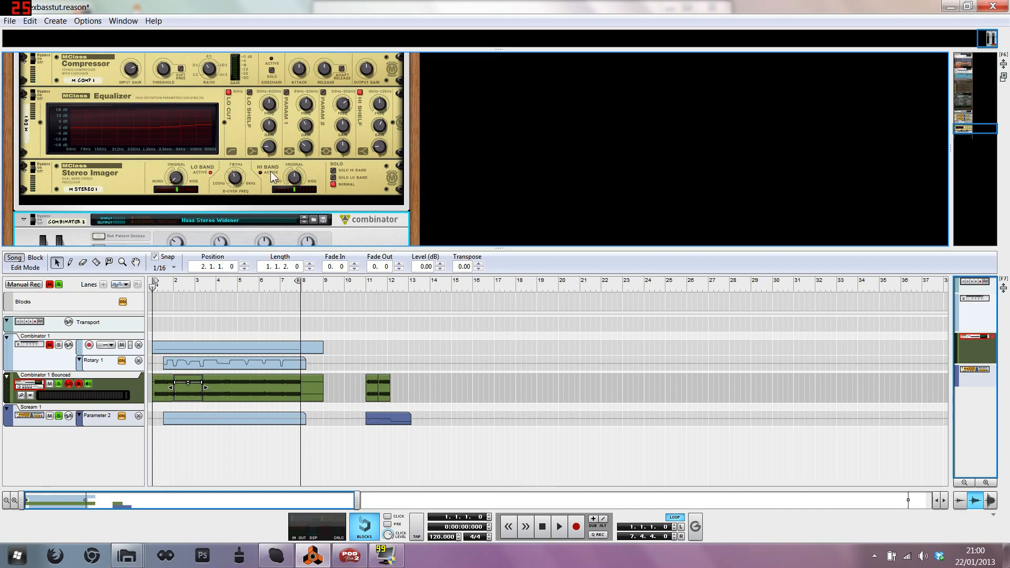
key("Tab")
key("Tab")
left_click(287, 179)
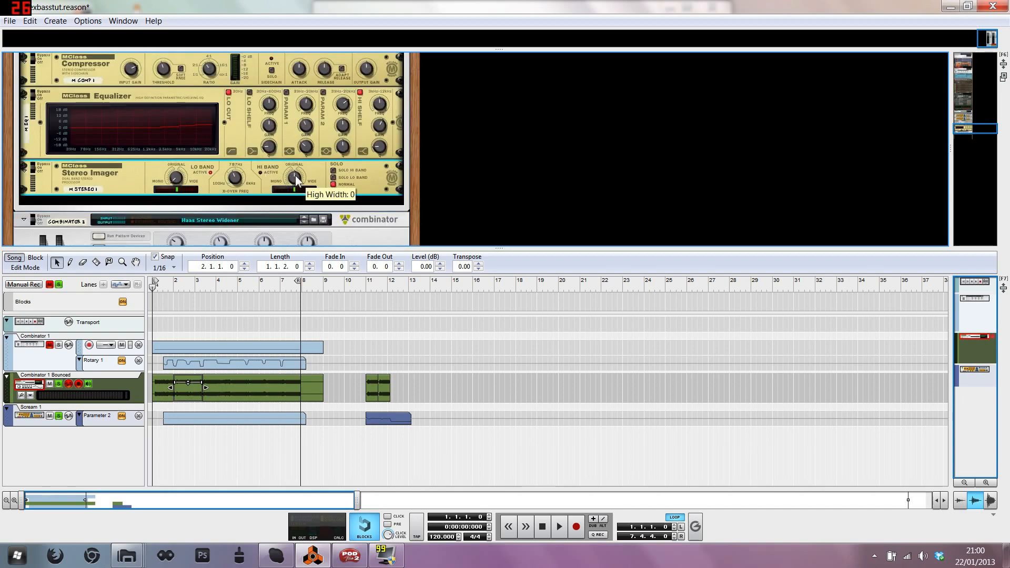
key("Tab")
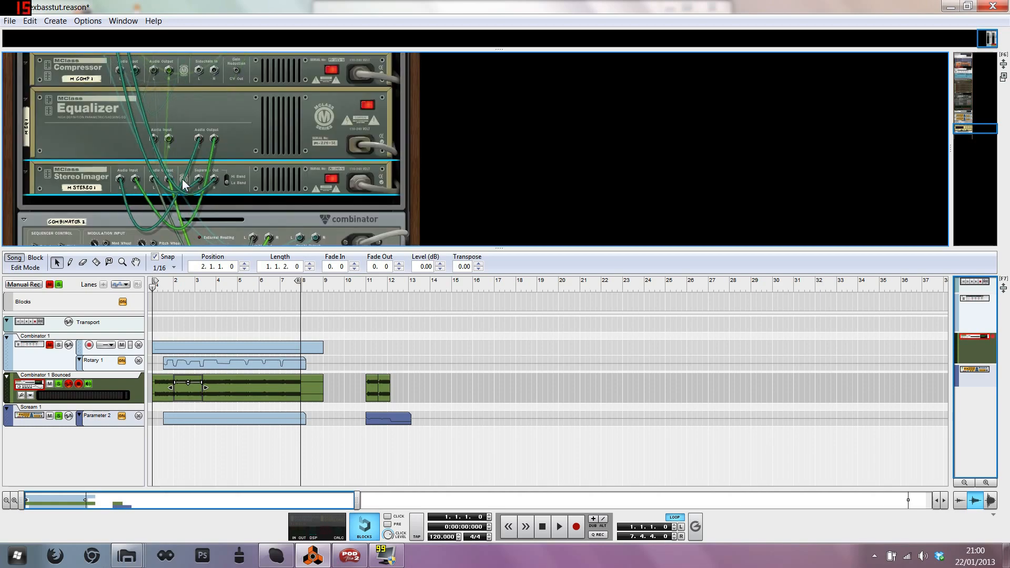
Step: Select the micromix line mixer, check its front channels and trace its rear cables down to the Stereo Imager
scroll(200, 176, "up", 10)
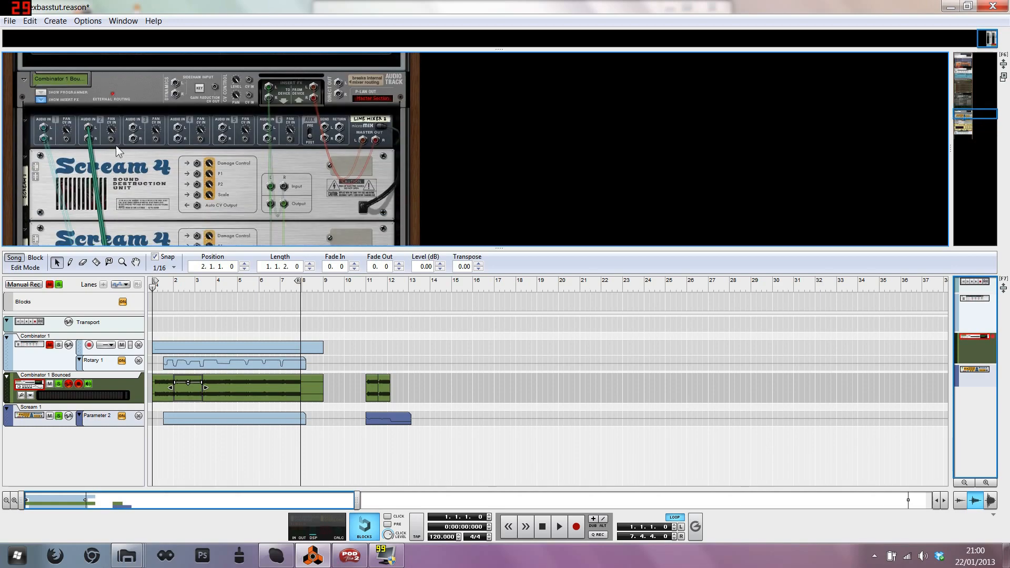
key("Tab")
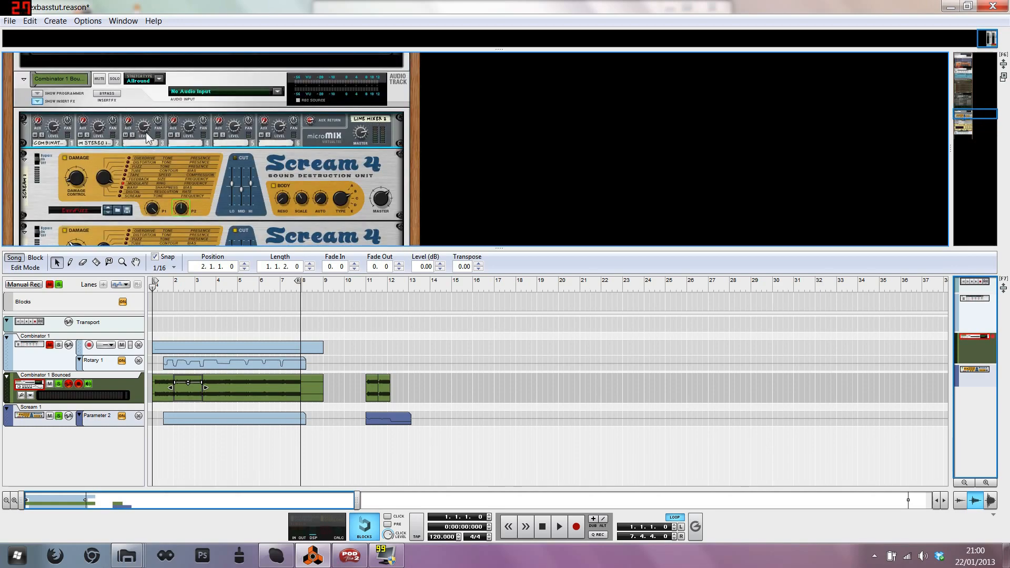
right_click(308, 136)
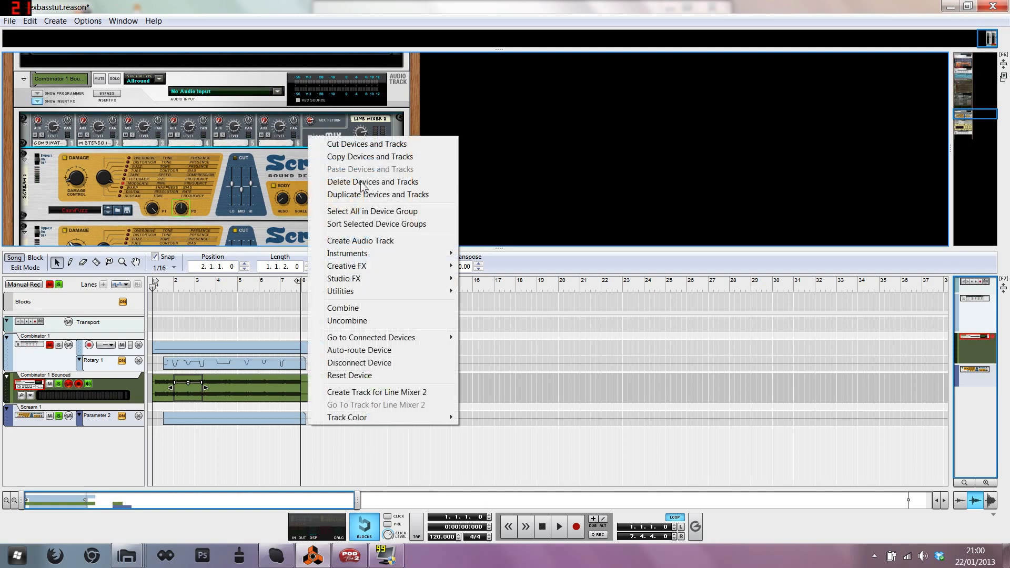
left_click(311, 132)
scroll(311, 130, "down", 3)
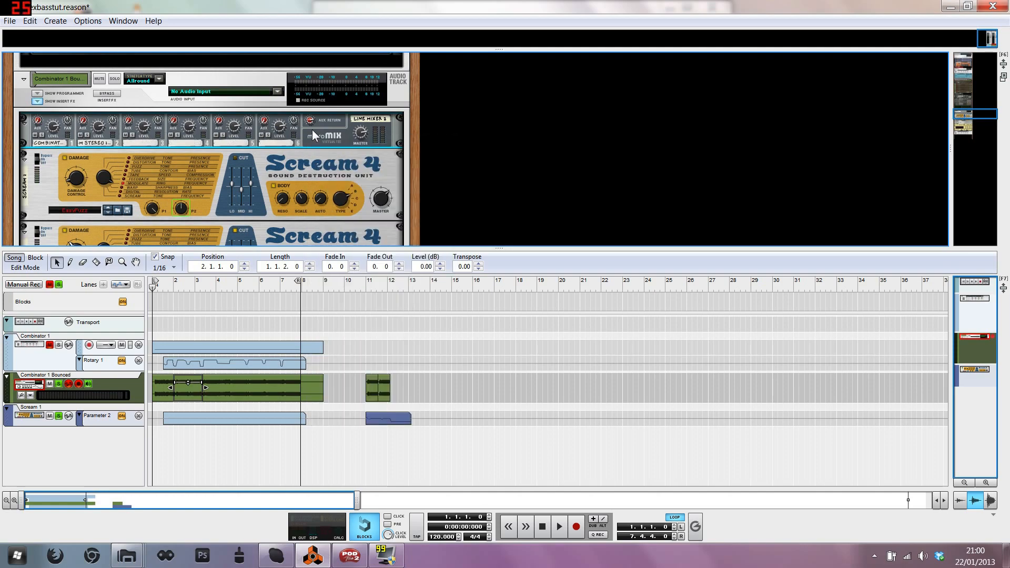
key("Tab")
scroll(296, 143, "up", 2)
scroll(298, 142, "down", 5)
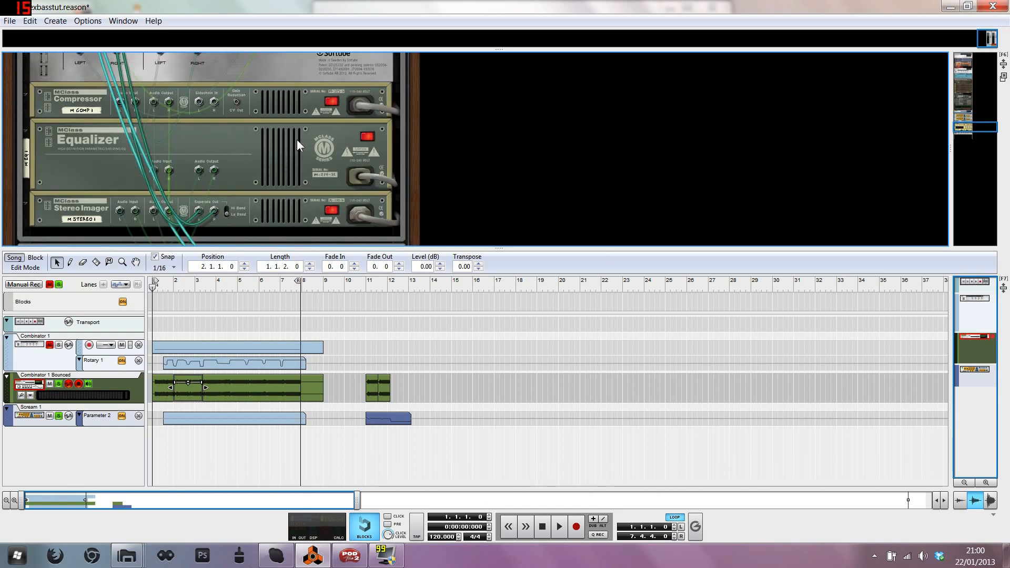
Step: Trace the rear cabling between the micromix line mixer, the Stereo Imager and the Haas Combinator, and return to the rack's front
scroll(209, 203, "down", 2)
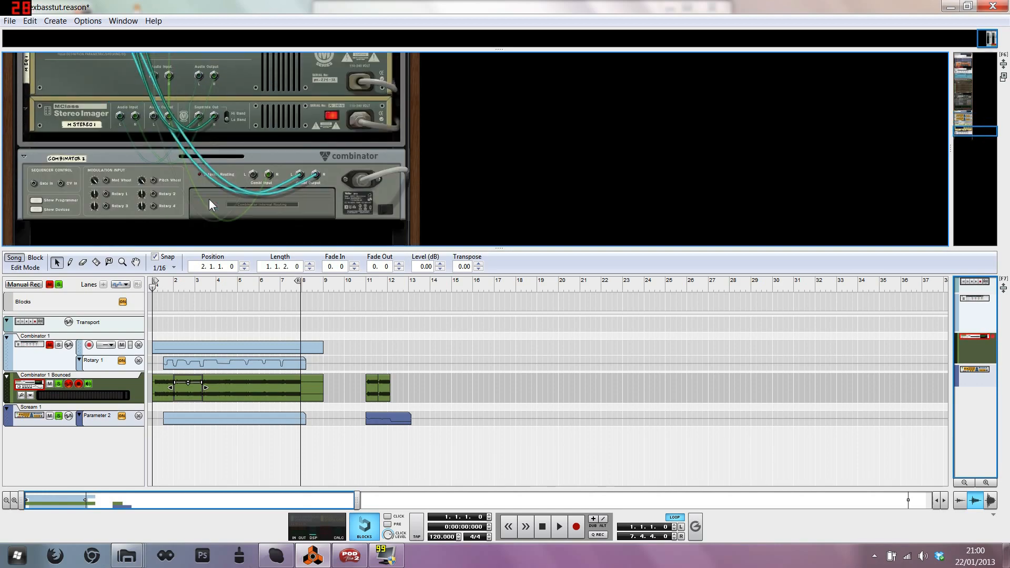
scroll(337, 172, "up", 10)
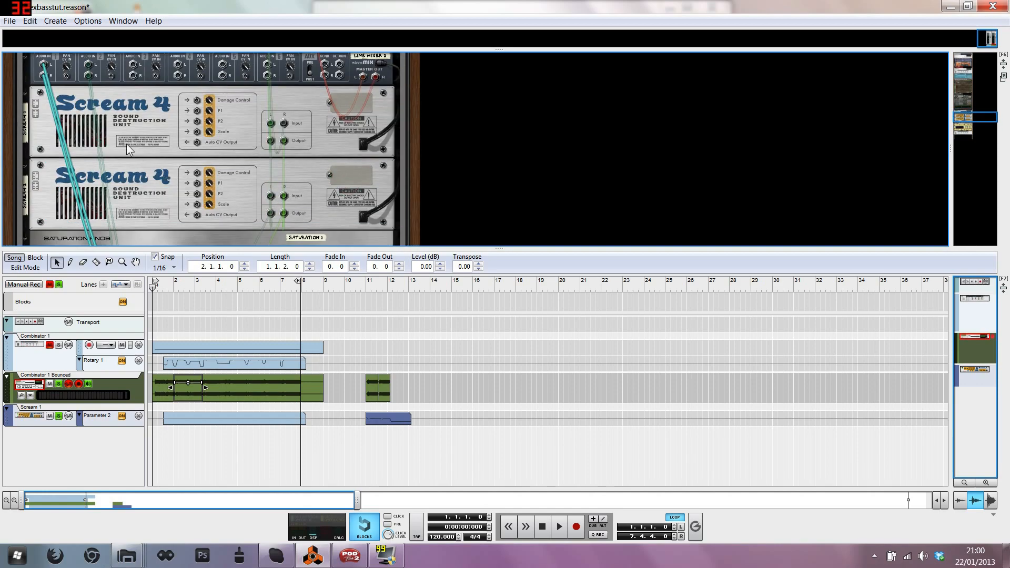
scroll(79, 192, "down", 8)
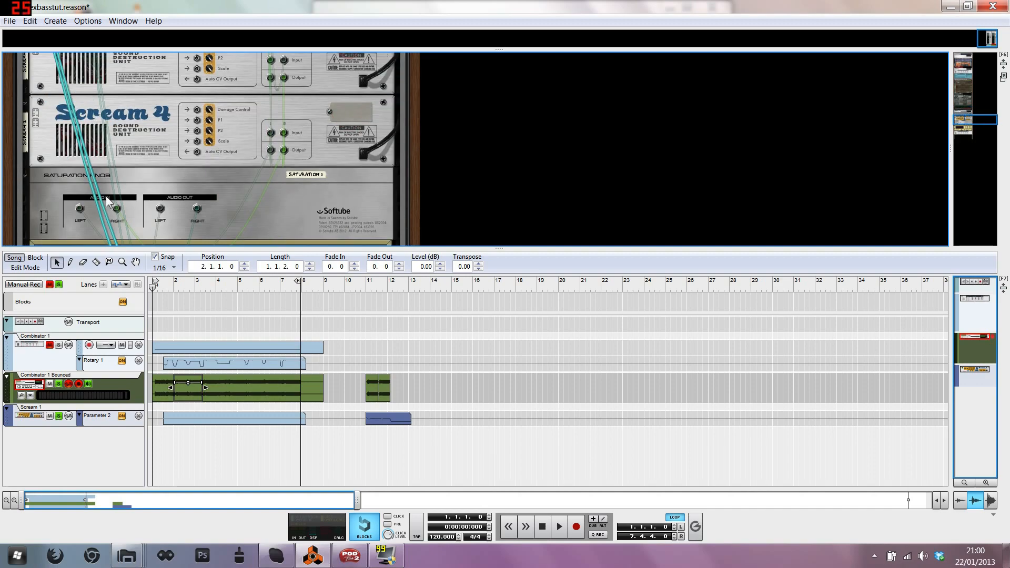
scroll(164, 208, "down", 1)
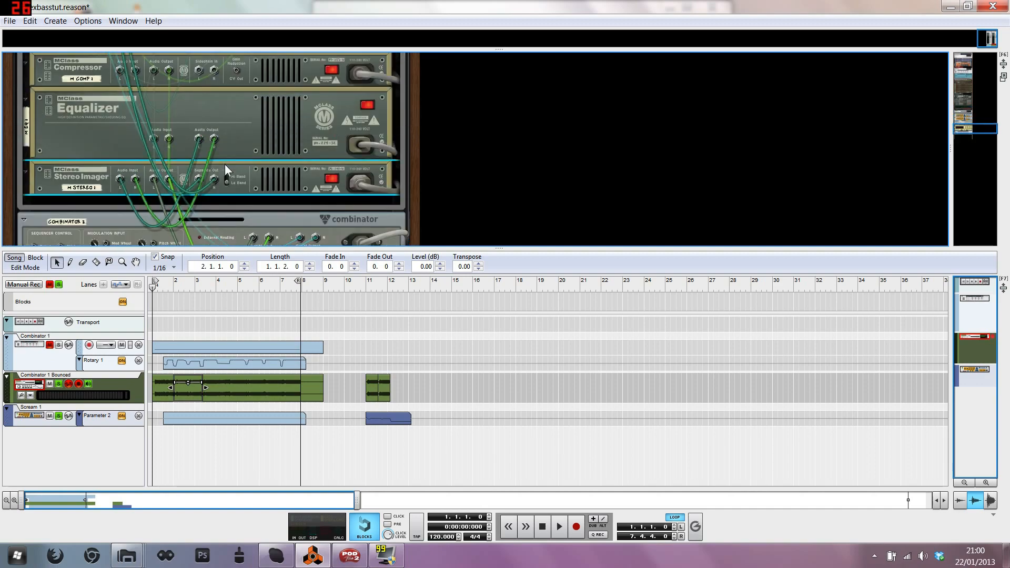
scroll(222, 164, "up", 6)
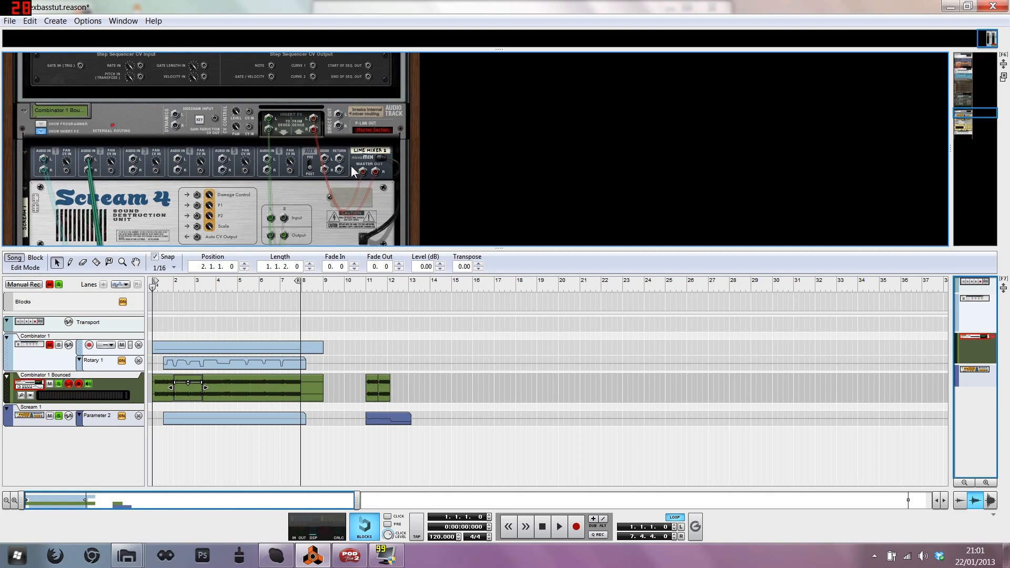
key("Tab")
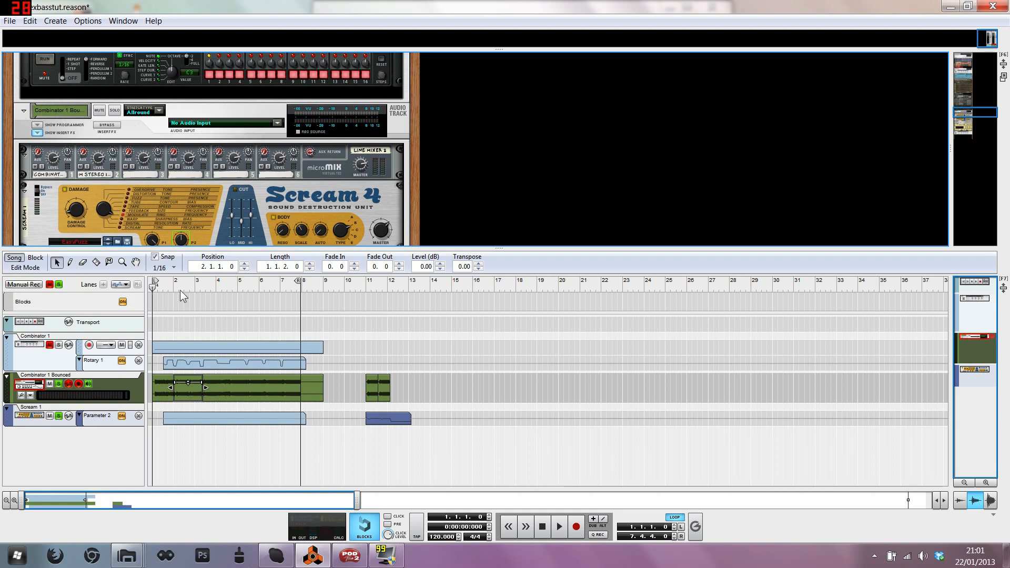
Step: Play the processed bass from the song start, stop it and move the playhead to 10.1.2
key("space")
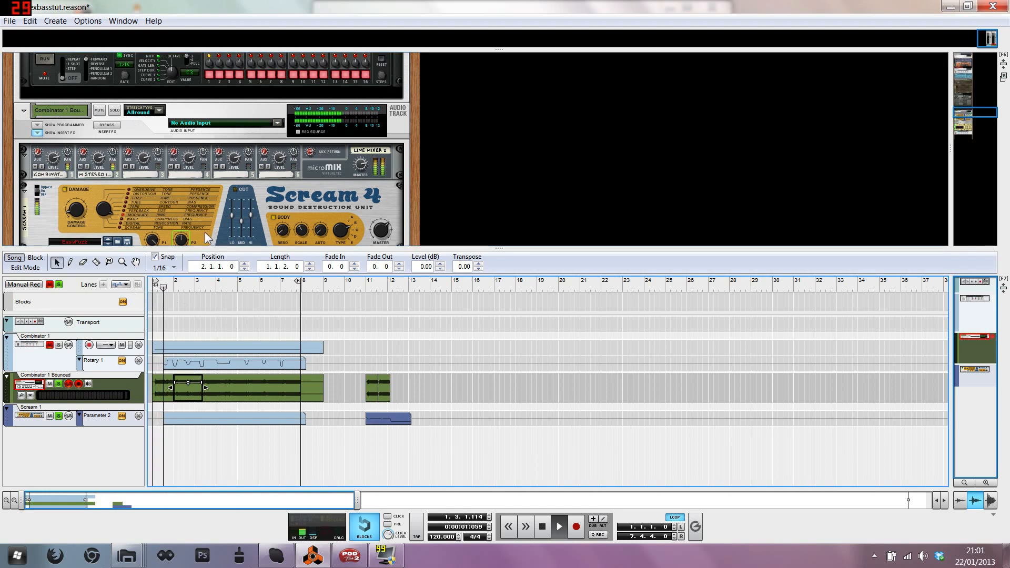
scroll(203, 221, "down", 2)
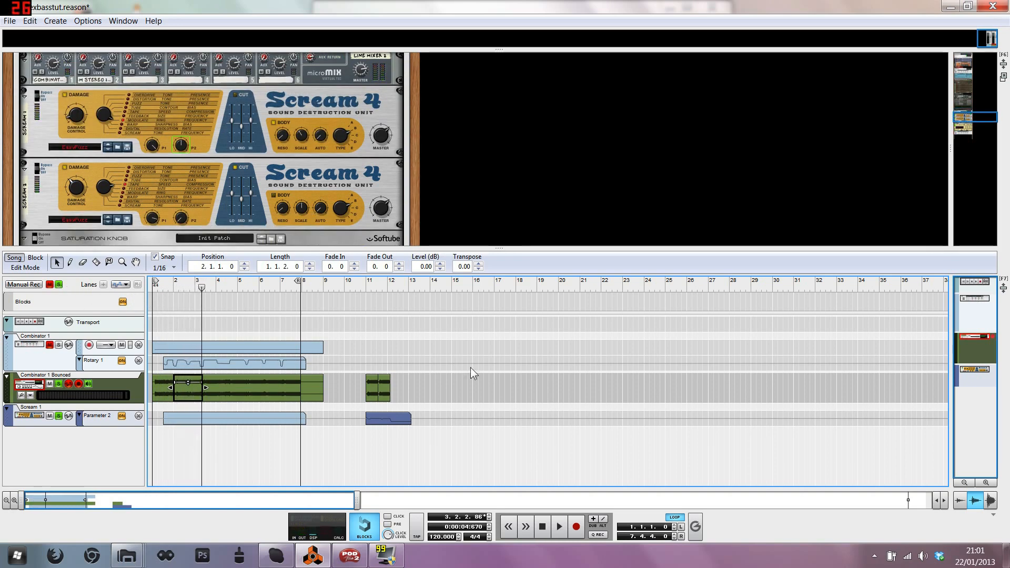
left_click(359, 286)
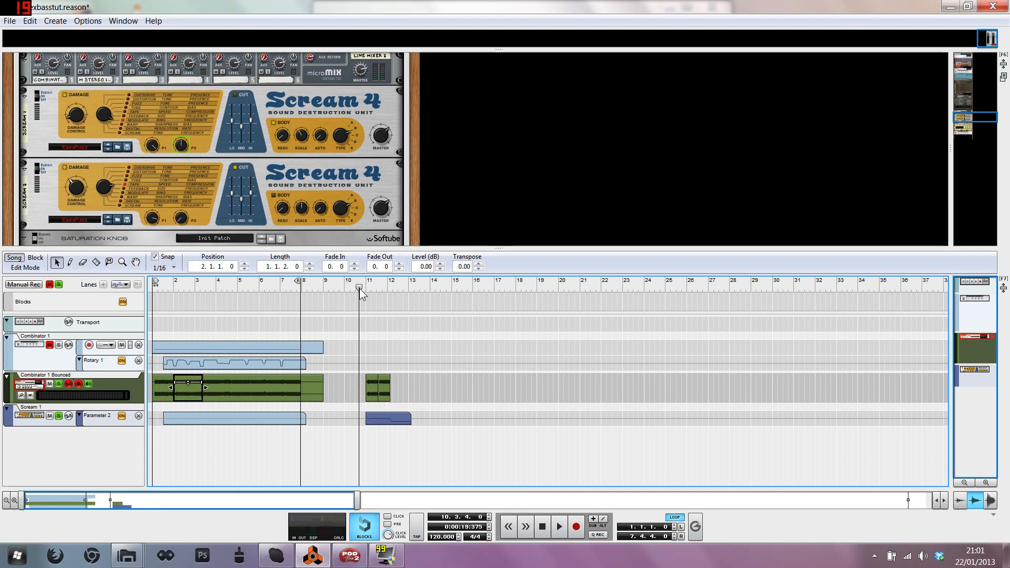
left_click(346, 288)
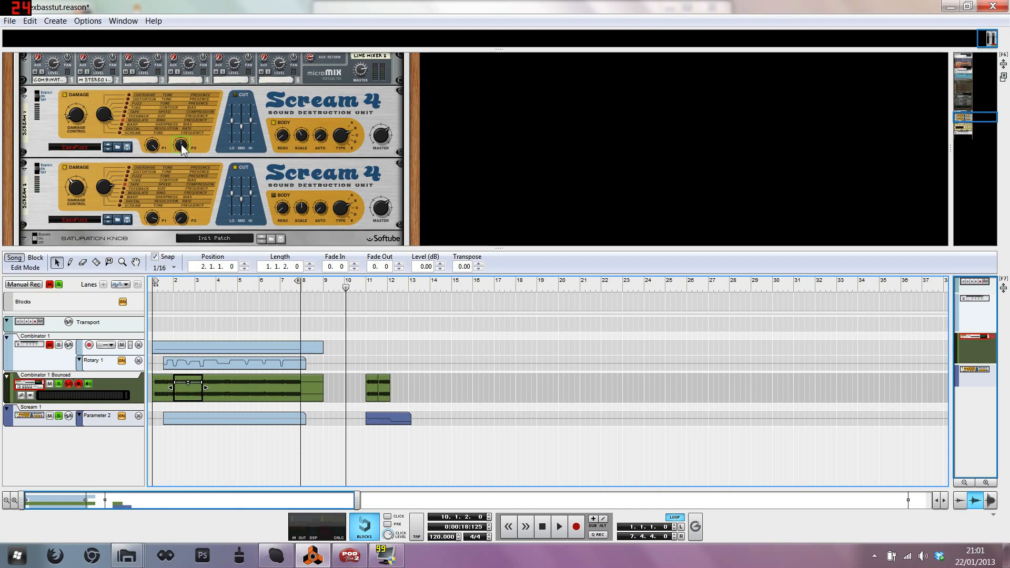
Step: Examine the first Scream 4's automated P2 knob and the effect devices below it down to the Haas Stereo Widener
mouse_move(182, 142)
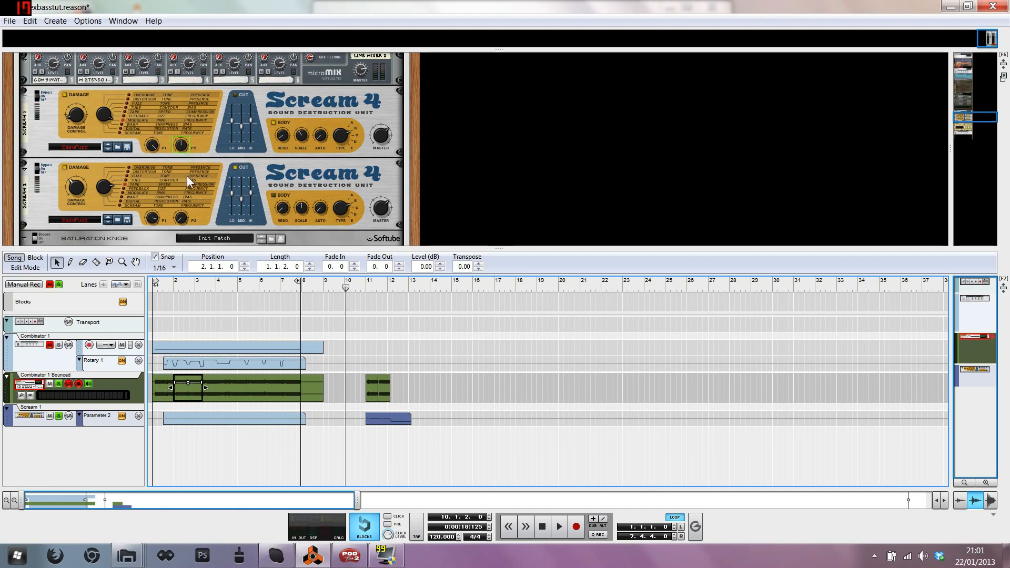
scroll(187, 175, "down", 3)
scroll(187, 174, "up", 2)
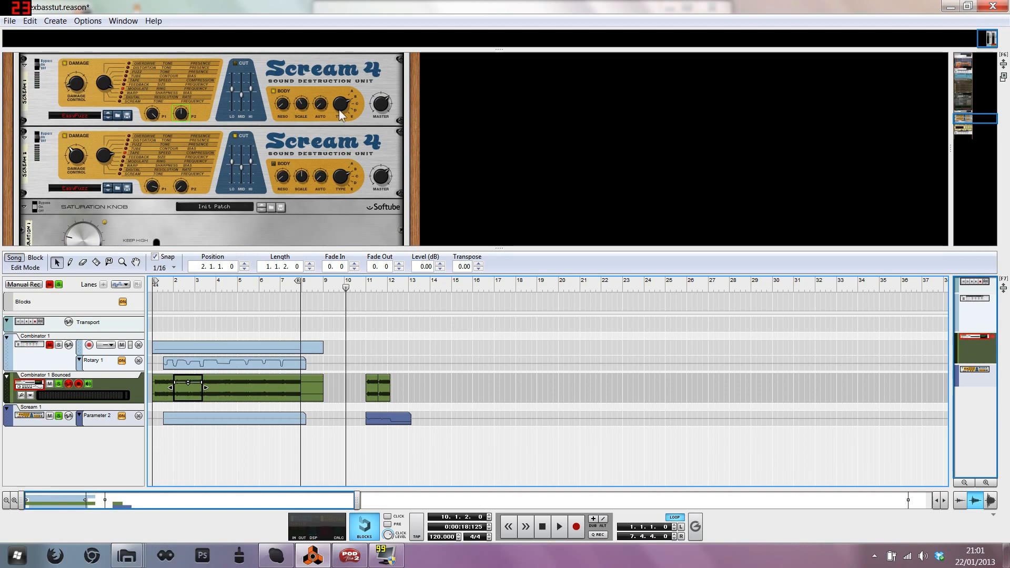
scroll(149, 102, "up", 2)
scroll(159, 121, "down", 6)
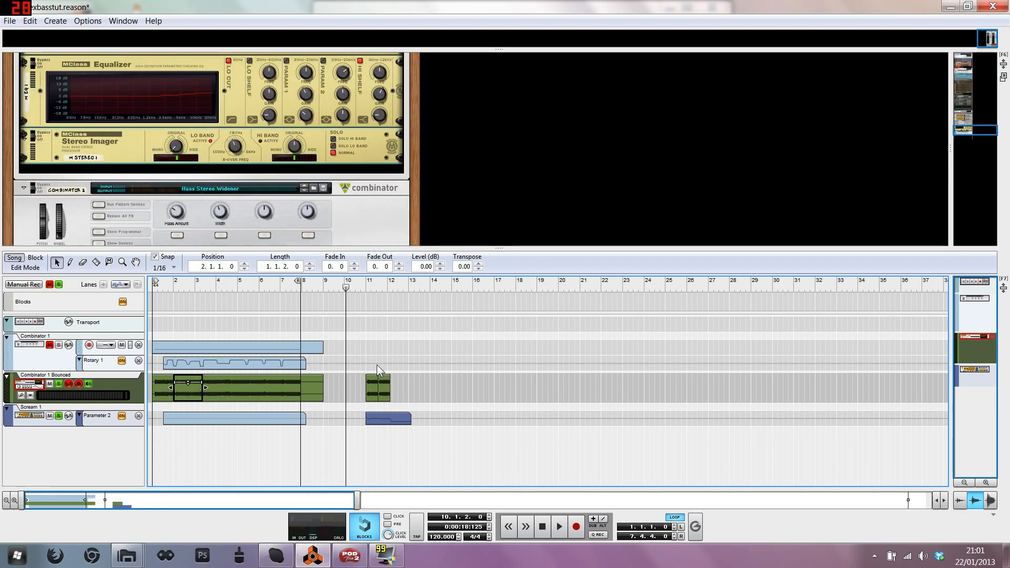
scroll(323, 156, "up", 3)
Step: Open the Scream 4 Parameter 2 automation clip at bar 11, audition it from 10.4.4 and put the playhead back there
left_click_drag(353, 293, 360, 290)
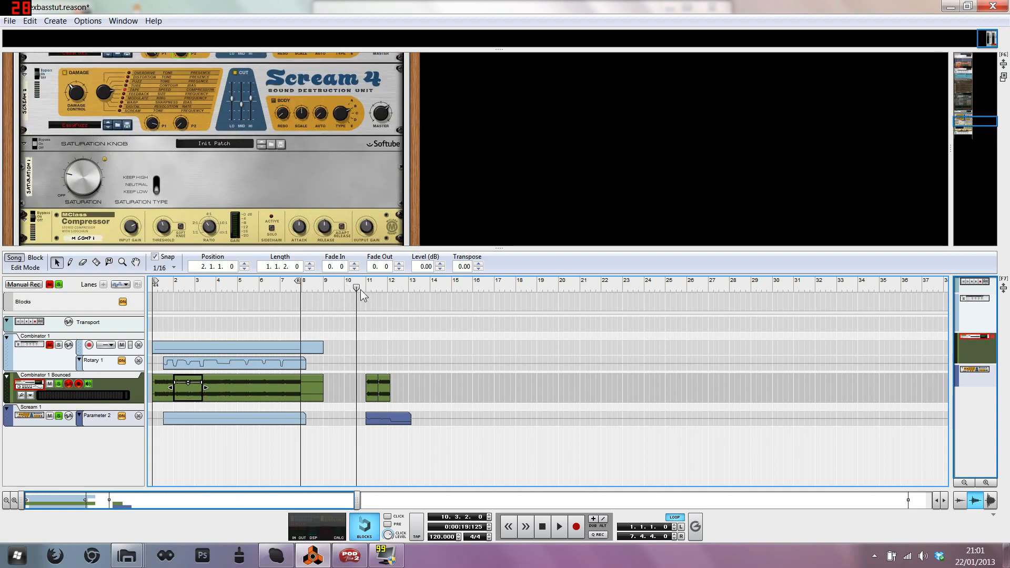
double_click(384, 416)
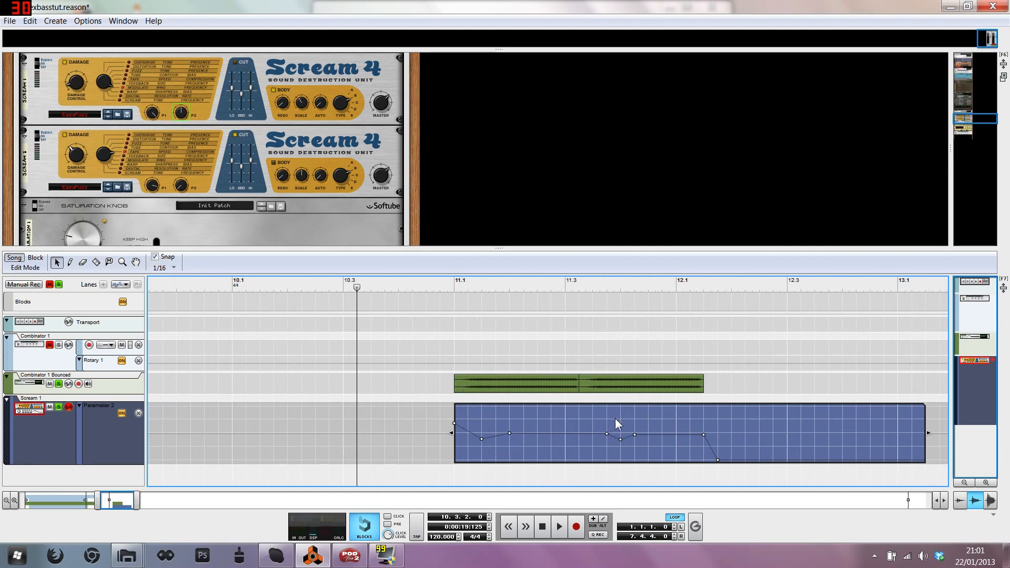
left_click_drag(635, 286, 434, 272)
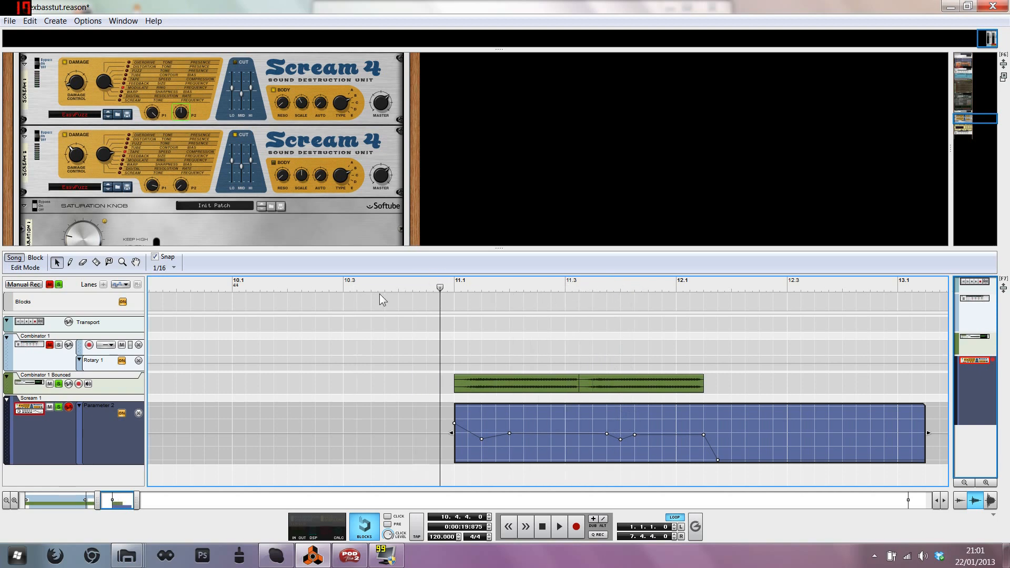
key("space")
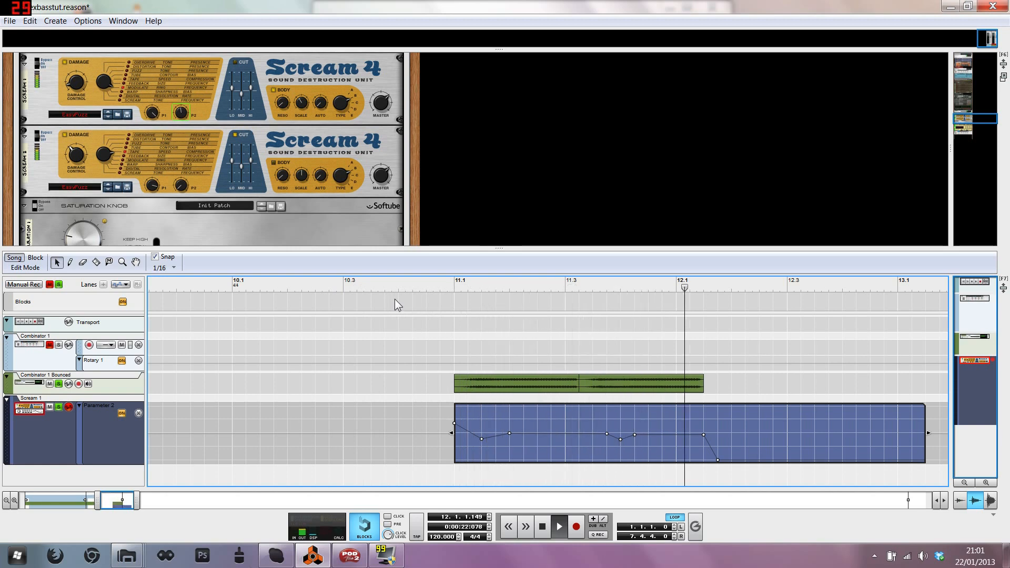
key("space")
left_click(441, 293)
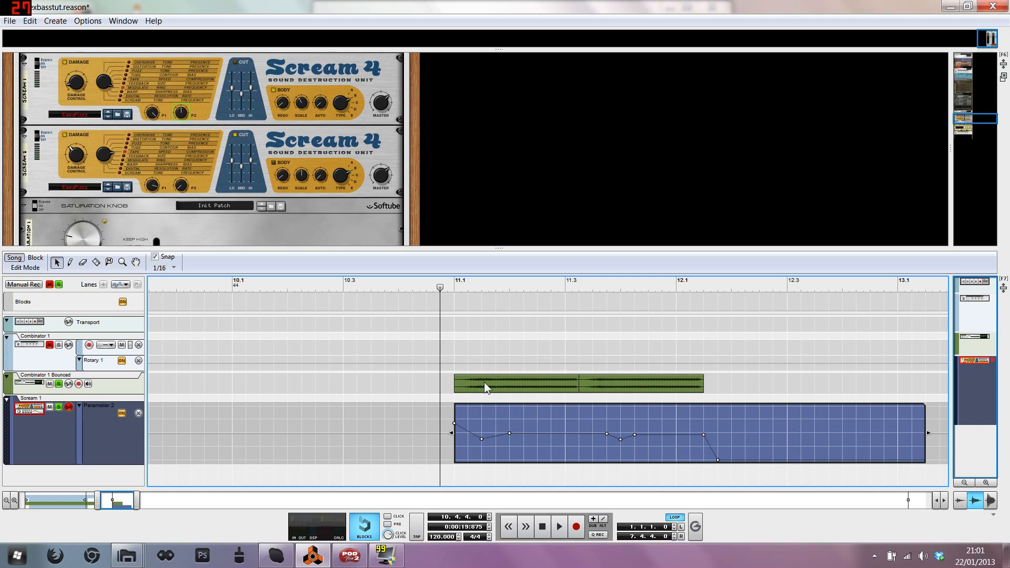
Step: Select the bounced audio clip at bar 2, audition the track from the song start and move the playhead to 2.2.2
scroll(472, 368, "down", 12)
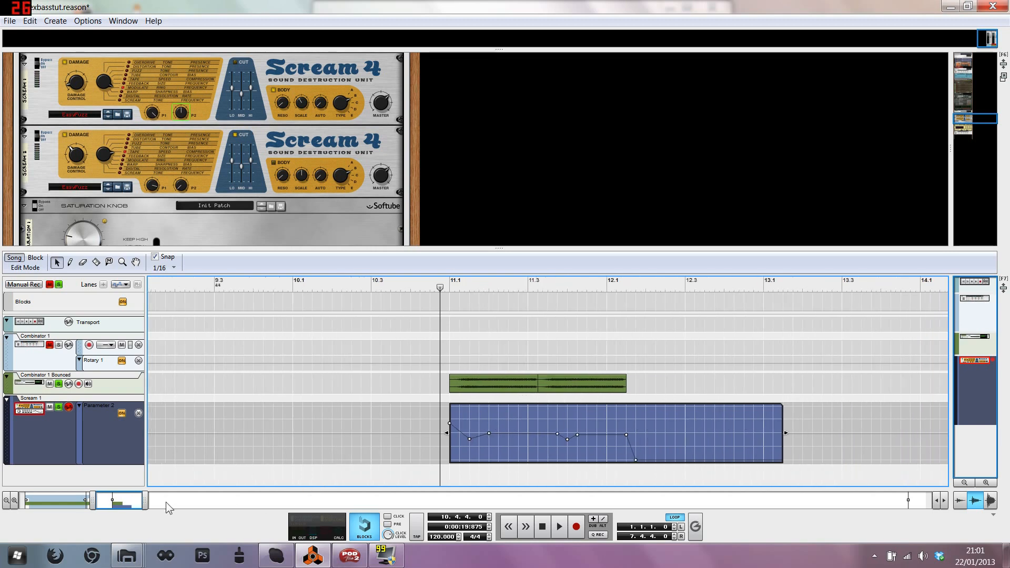
left_click_drag(141, 505, 83, 508)
scroll(415, 368, "down", 1)
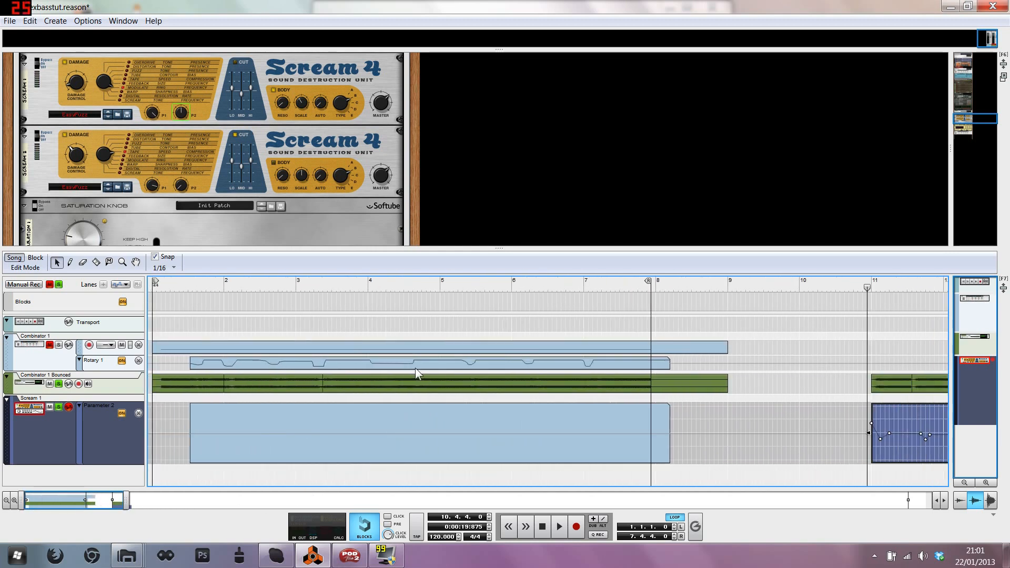
left_click(275, 387)
left_click(220, 287)
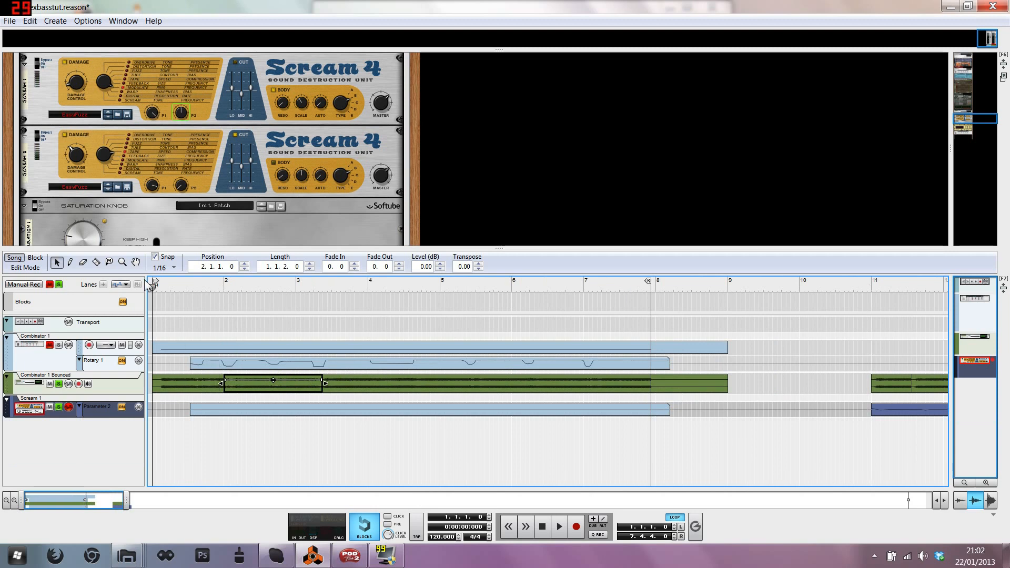
key("space")
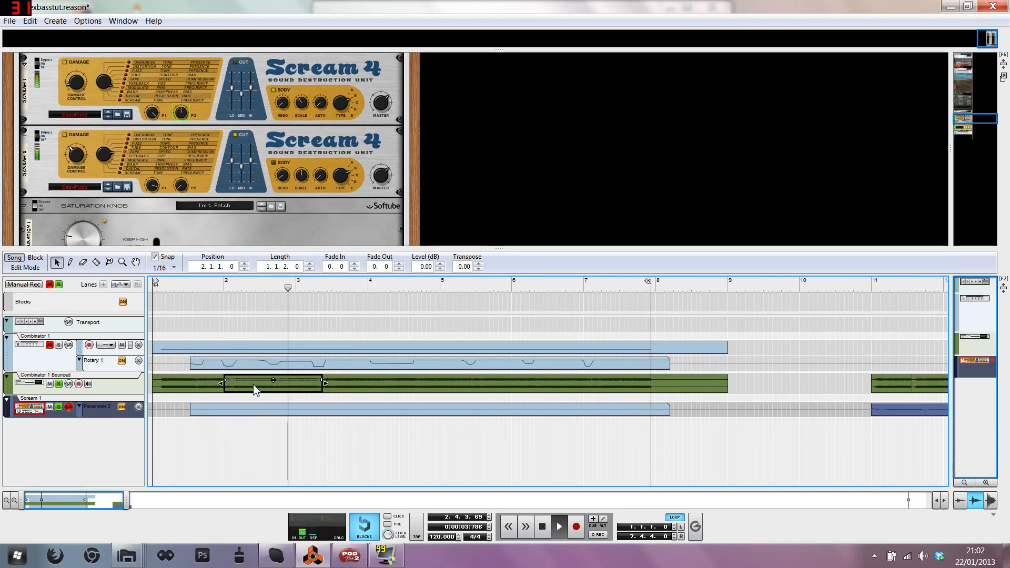
key("space")
left_click_drag(271, 287, 247, 288)
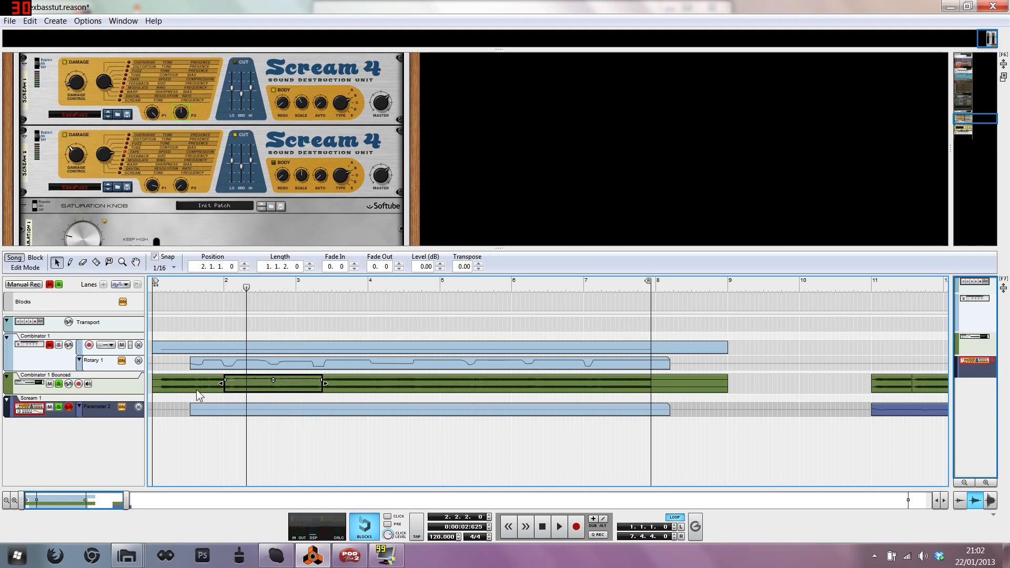
Step: Place the playhead at 11.1.1 and check the fades of the two short bounced audio clips there
mouse_move(852, 288)
left_mouse_down()
mouse_move(894, 283)
mouse_move(823, 283)
left_mouse_up()
left_click(777, 286)
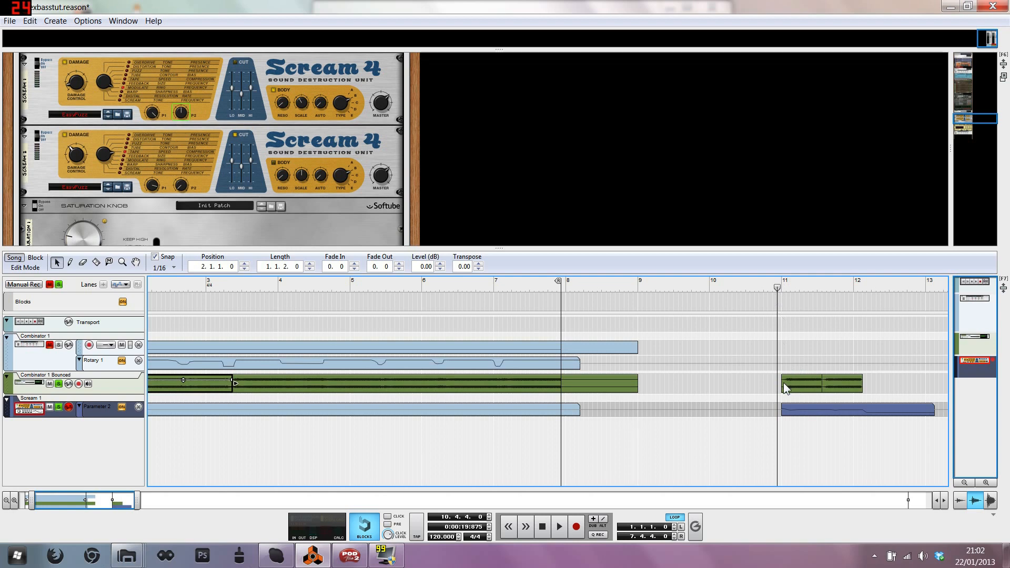
left_click(787, 388)
left_click(784, 287)
scroll(769, 289, "up", 4)
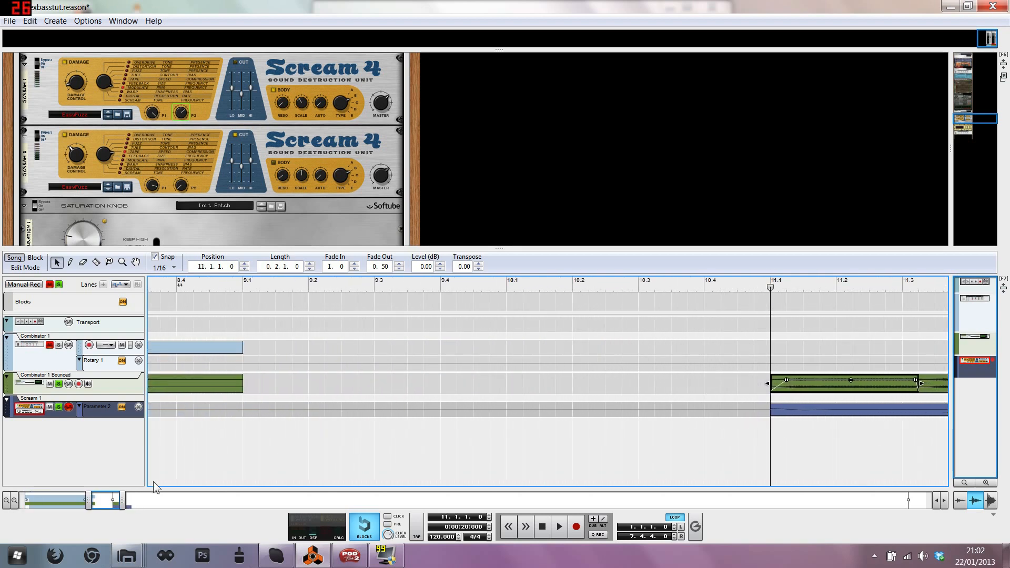
left_click_drag(103, 504, 118, 506)
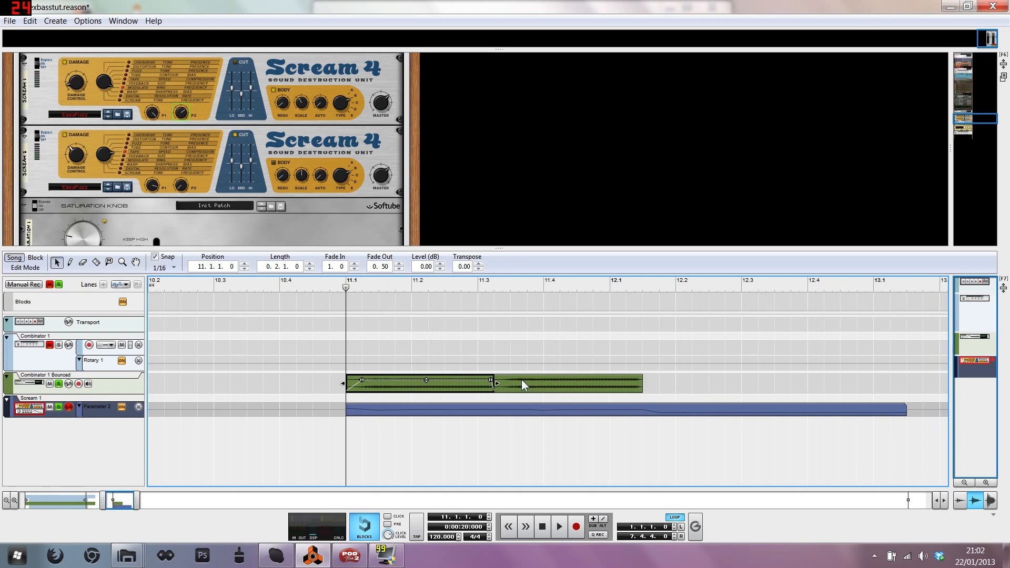
left_click_drag(530, 381, 520, 381)
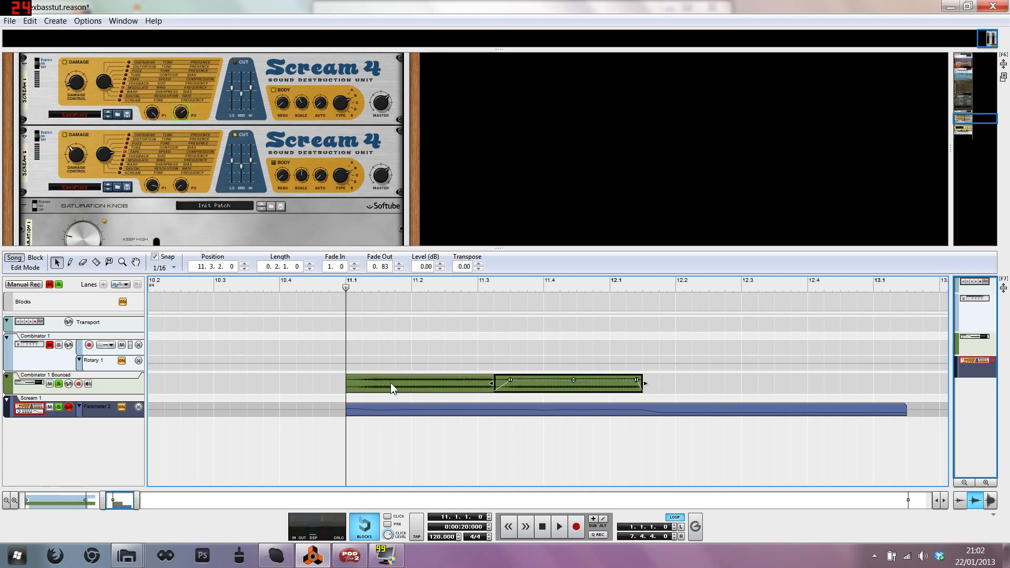
left_click(433, 379)
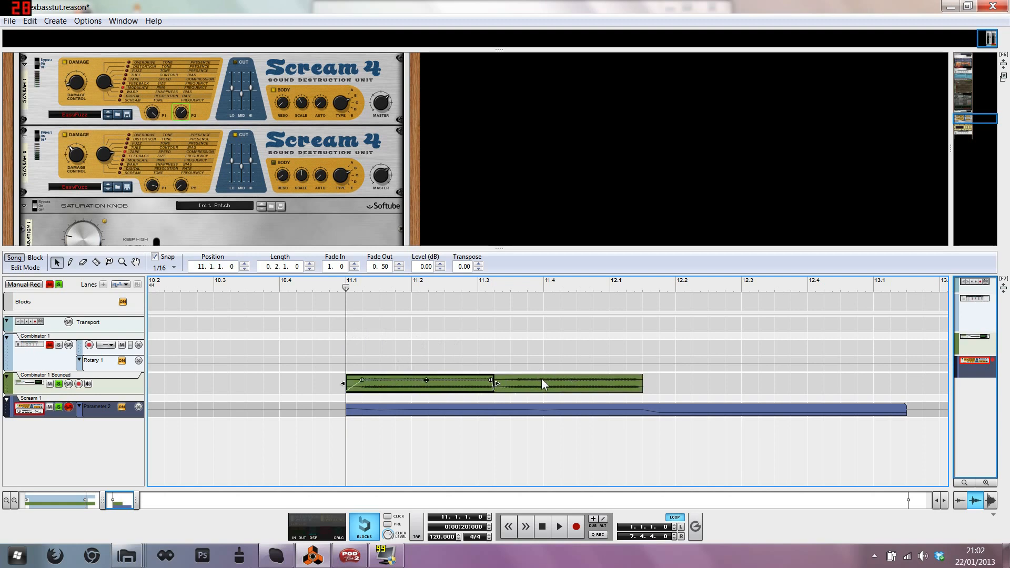
Step: Try a copy of the first short bounced clip at 12.1.1, audition it and delete the copy
left_click_drag(453, 385, 727, 380)
key("space")
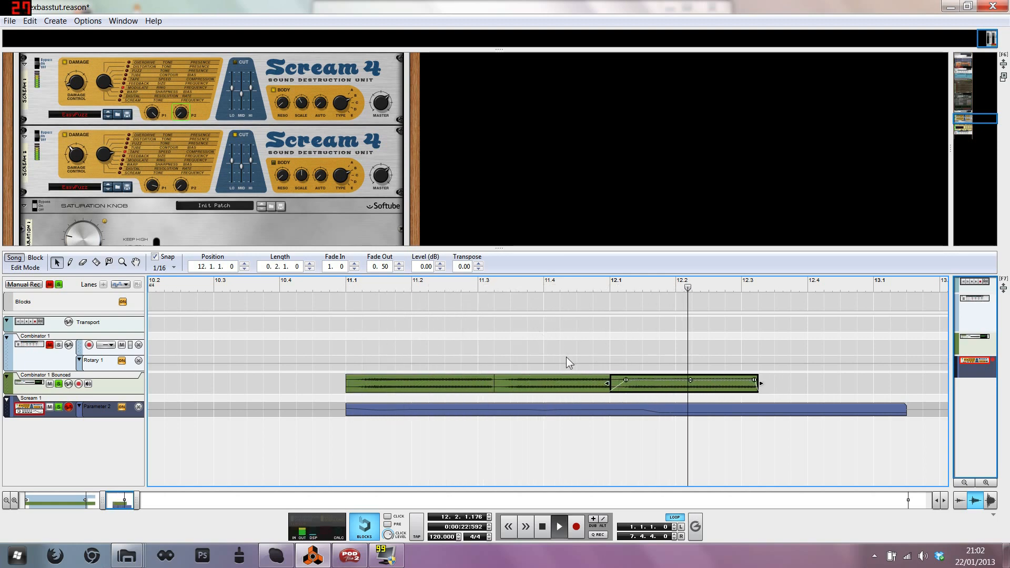
key("space")
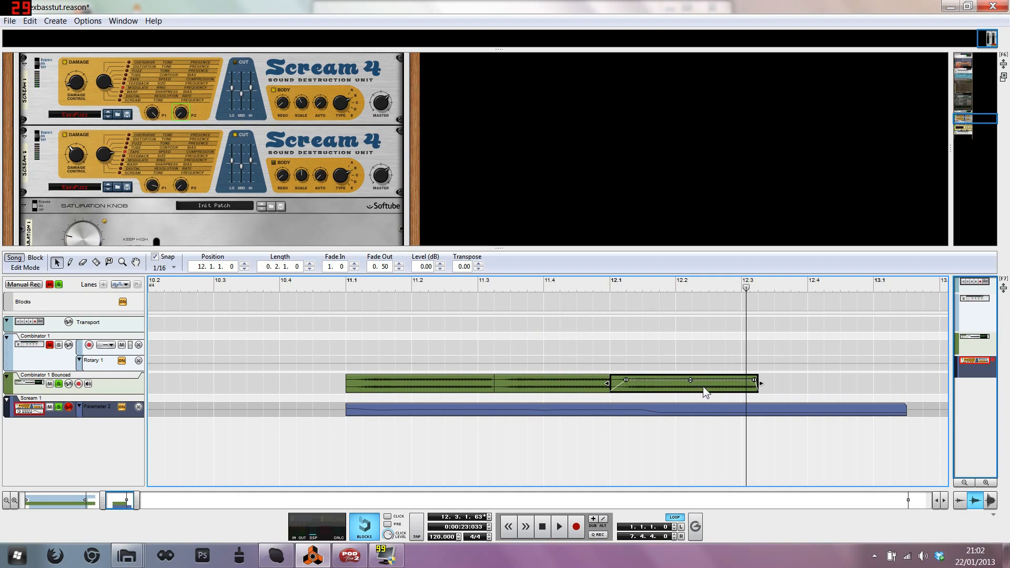
key("Delete")
Step: Bring the arrangement from bar 1 back into view and return the playhead to the song start
key("h")
scroll(514, 313, "down", 5)
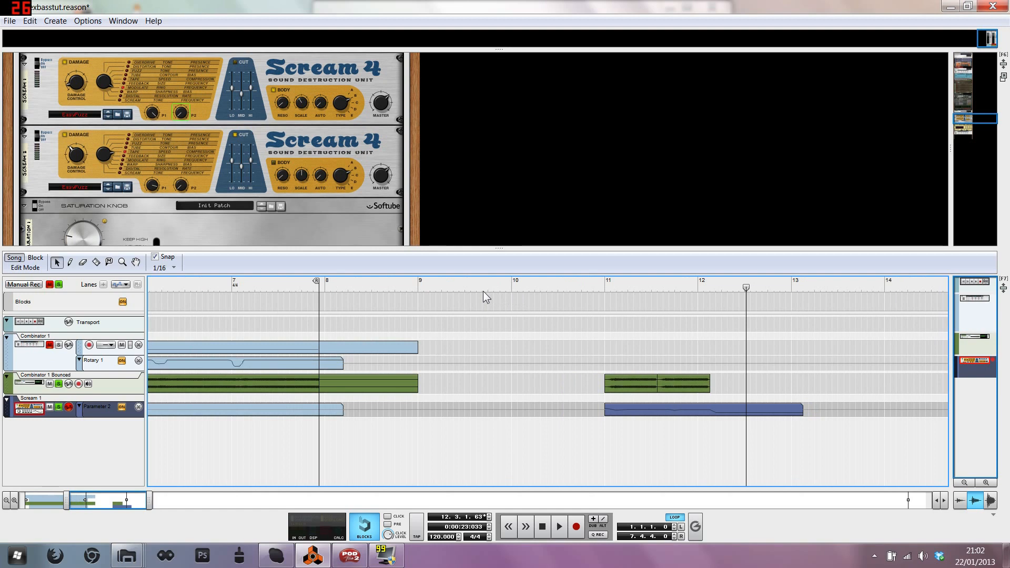
scroll(483, 291, "left", 5)
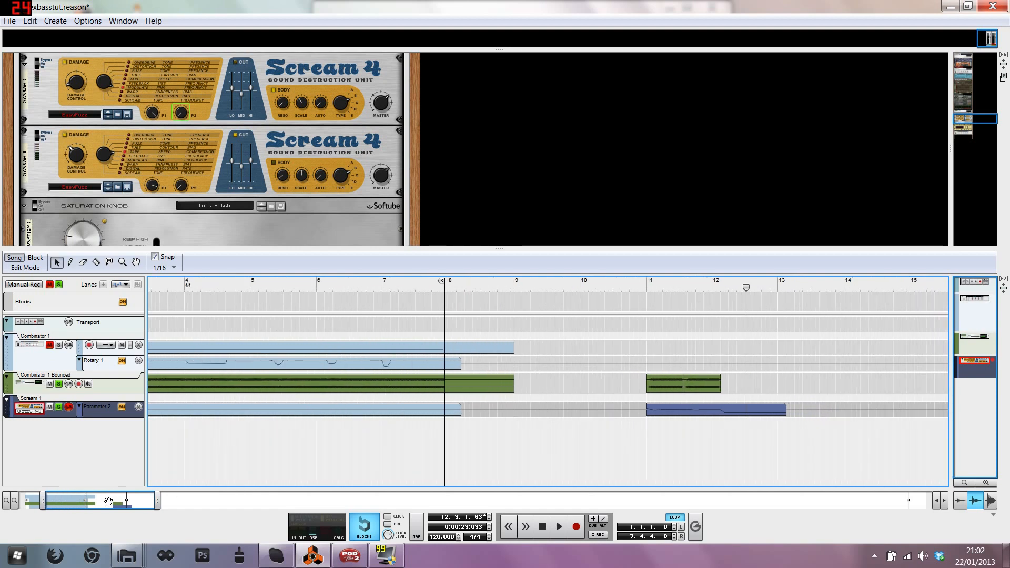
left_click(6, 499)
left_click_drag(202, 279, 51, 287)
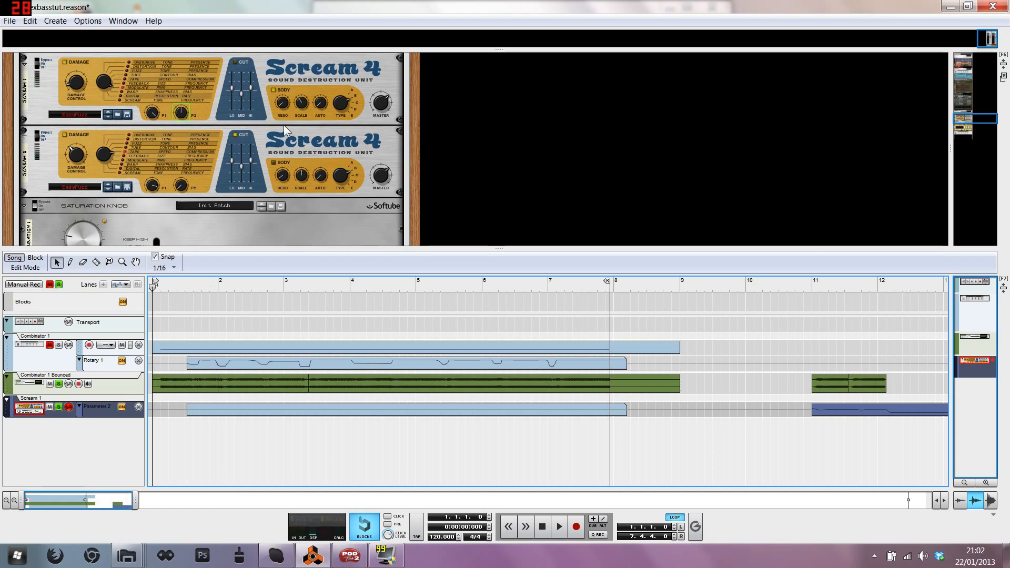
Step: Review the whole device chain from the Thor synthesizer down to the Haas Stereo Widener Combinator
scroll(283, 125, "up", 3)
scroll(283, 125, "up", 5)
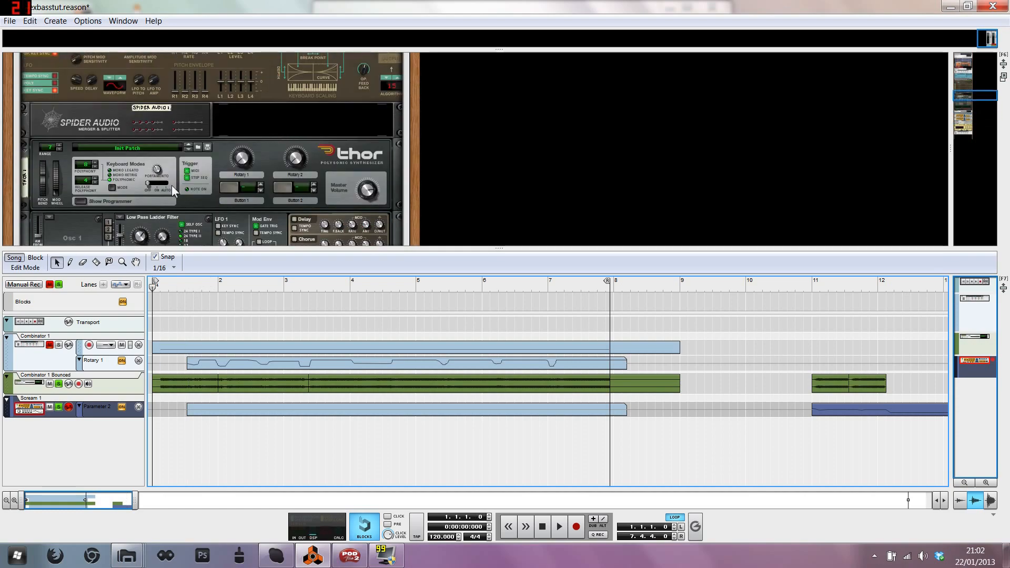
scroll(158, 179, "up", 3)
scroll(164, 169, "up", 3)
scroll(164, 169, "down", 8)
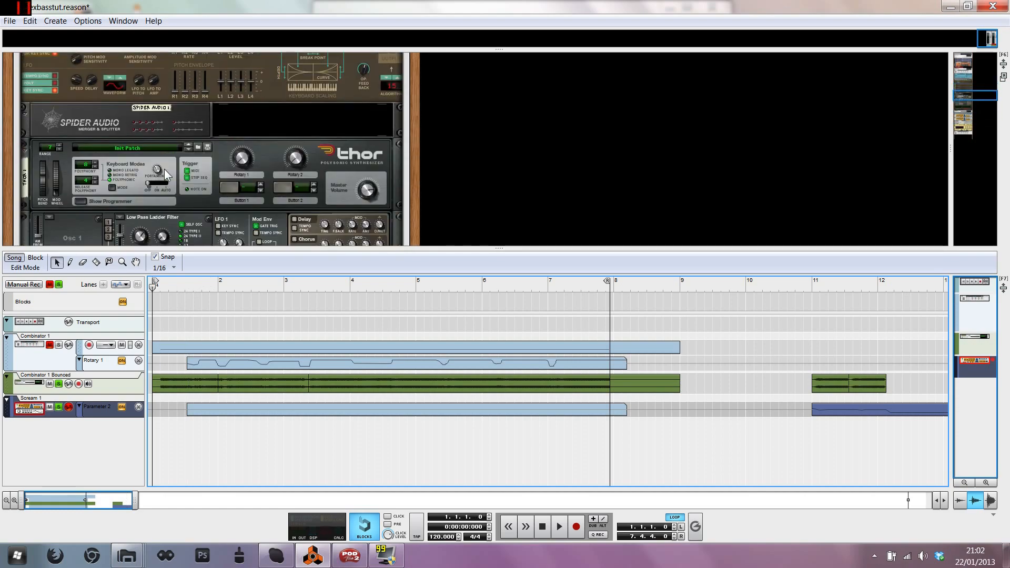
scroll(164, 169, "down", 2)
scroll(164, 169, "up", 5)
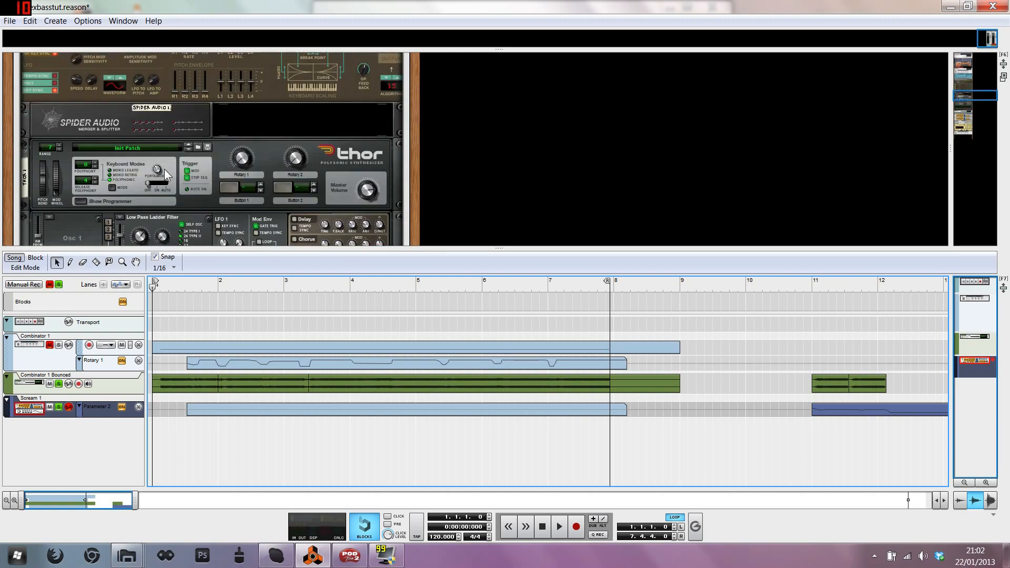
scroll(164, 169, "down", 5)
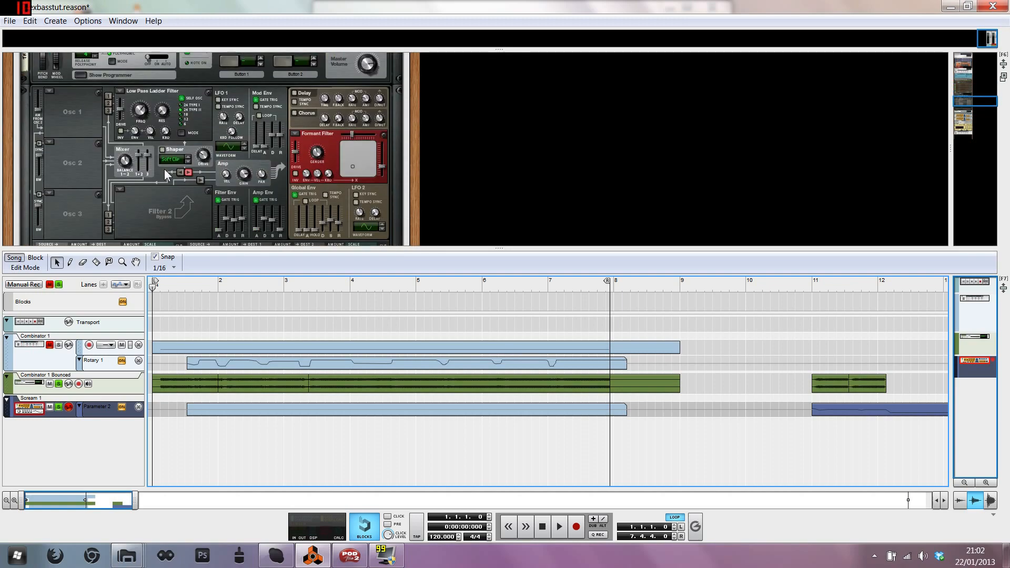
scroll(164, 169, "down", 2)
scroll(165, 167, "down", 8)
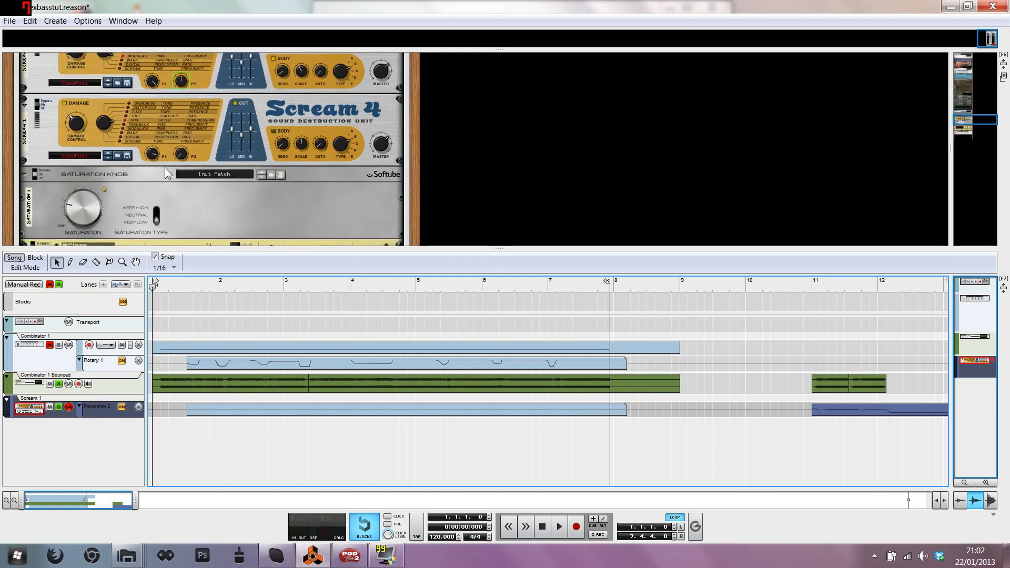
scroll(165, 167, "down", 6)
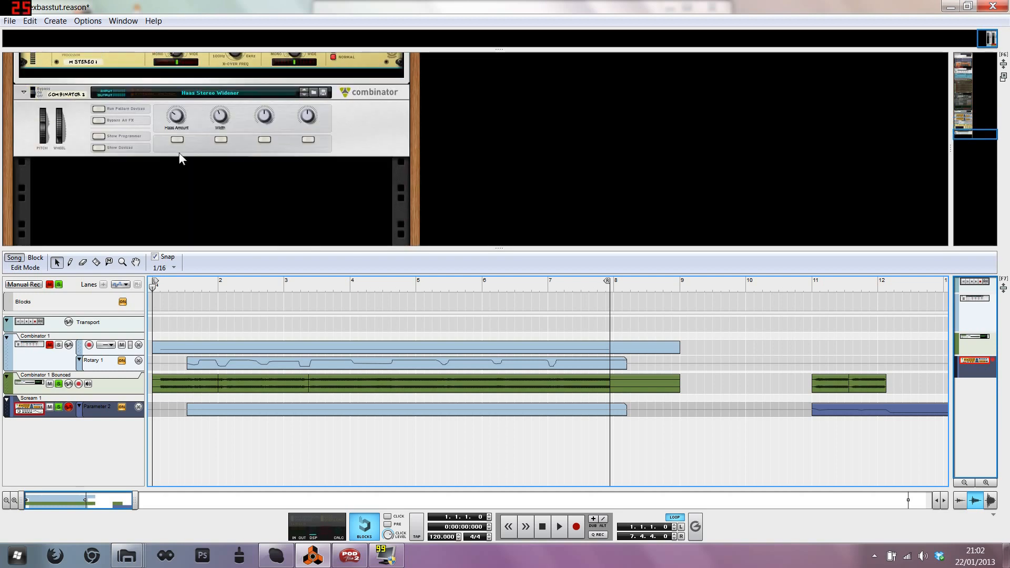